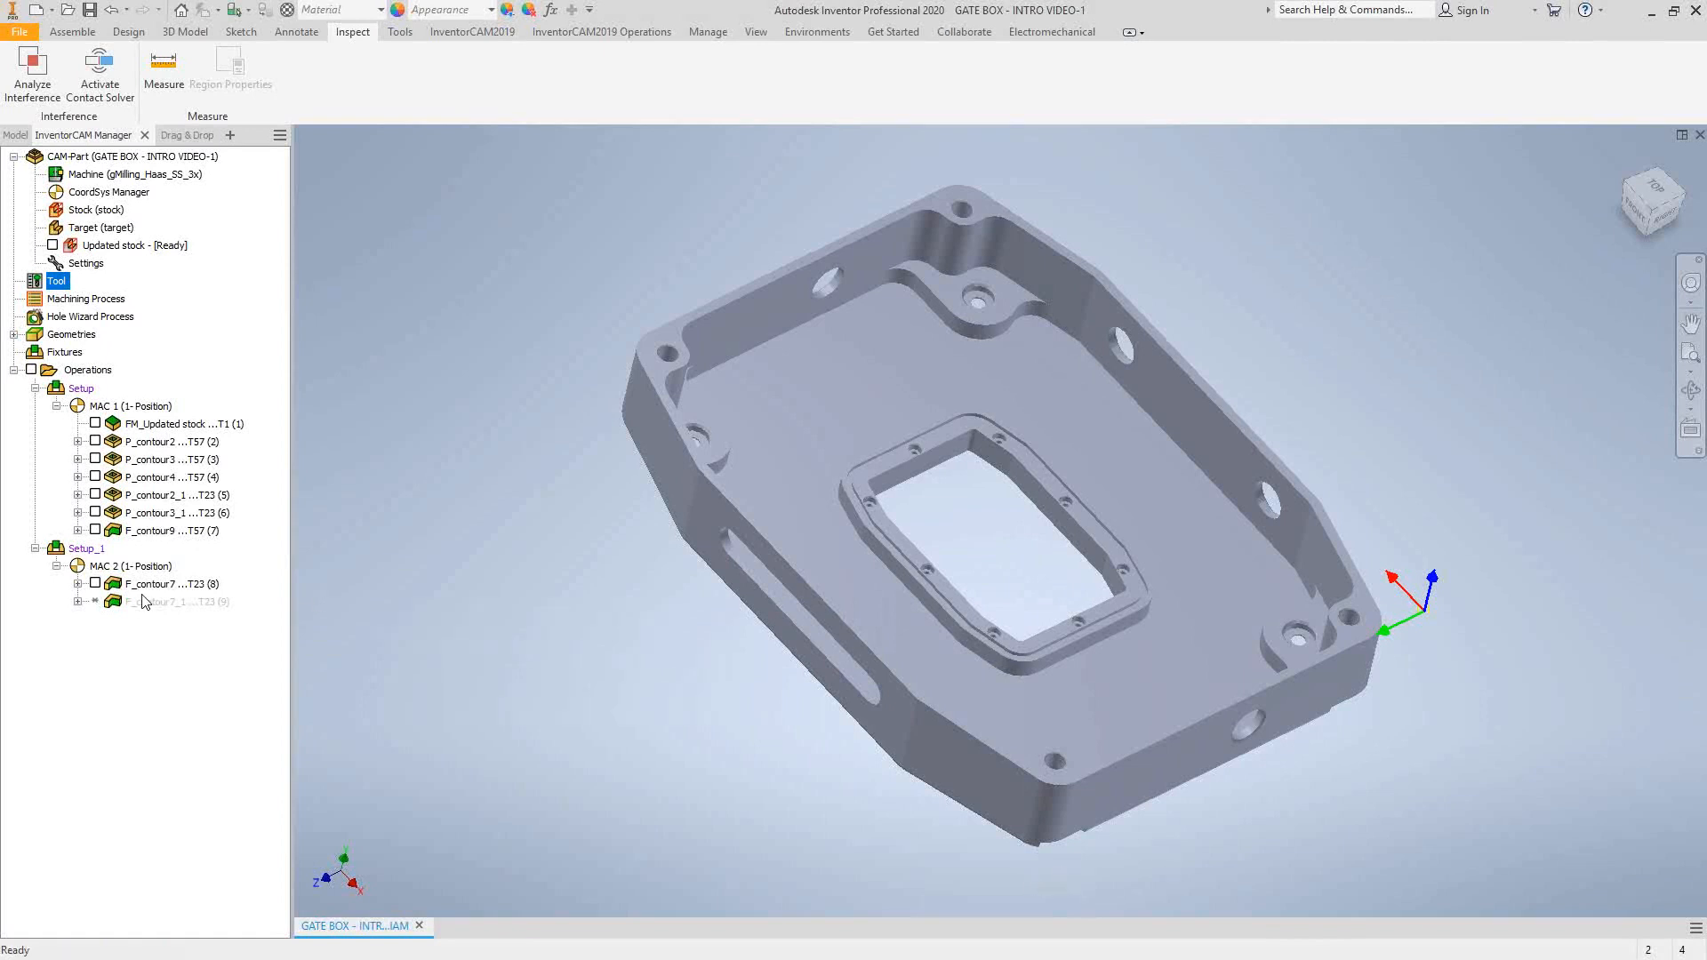
- Add a drilling operation after F_contour9 in the MAC 1 setup
right_click(135, 530)
mouse_move(331, 59)
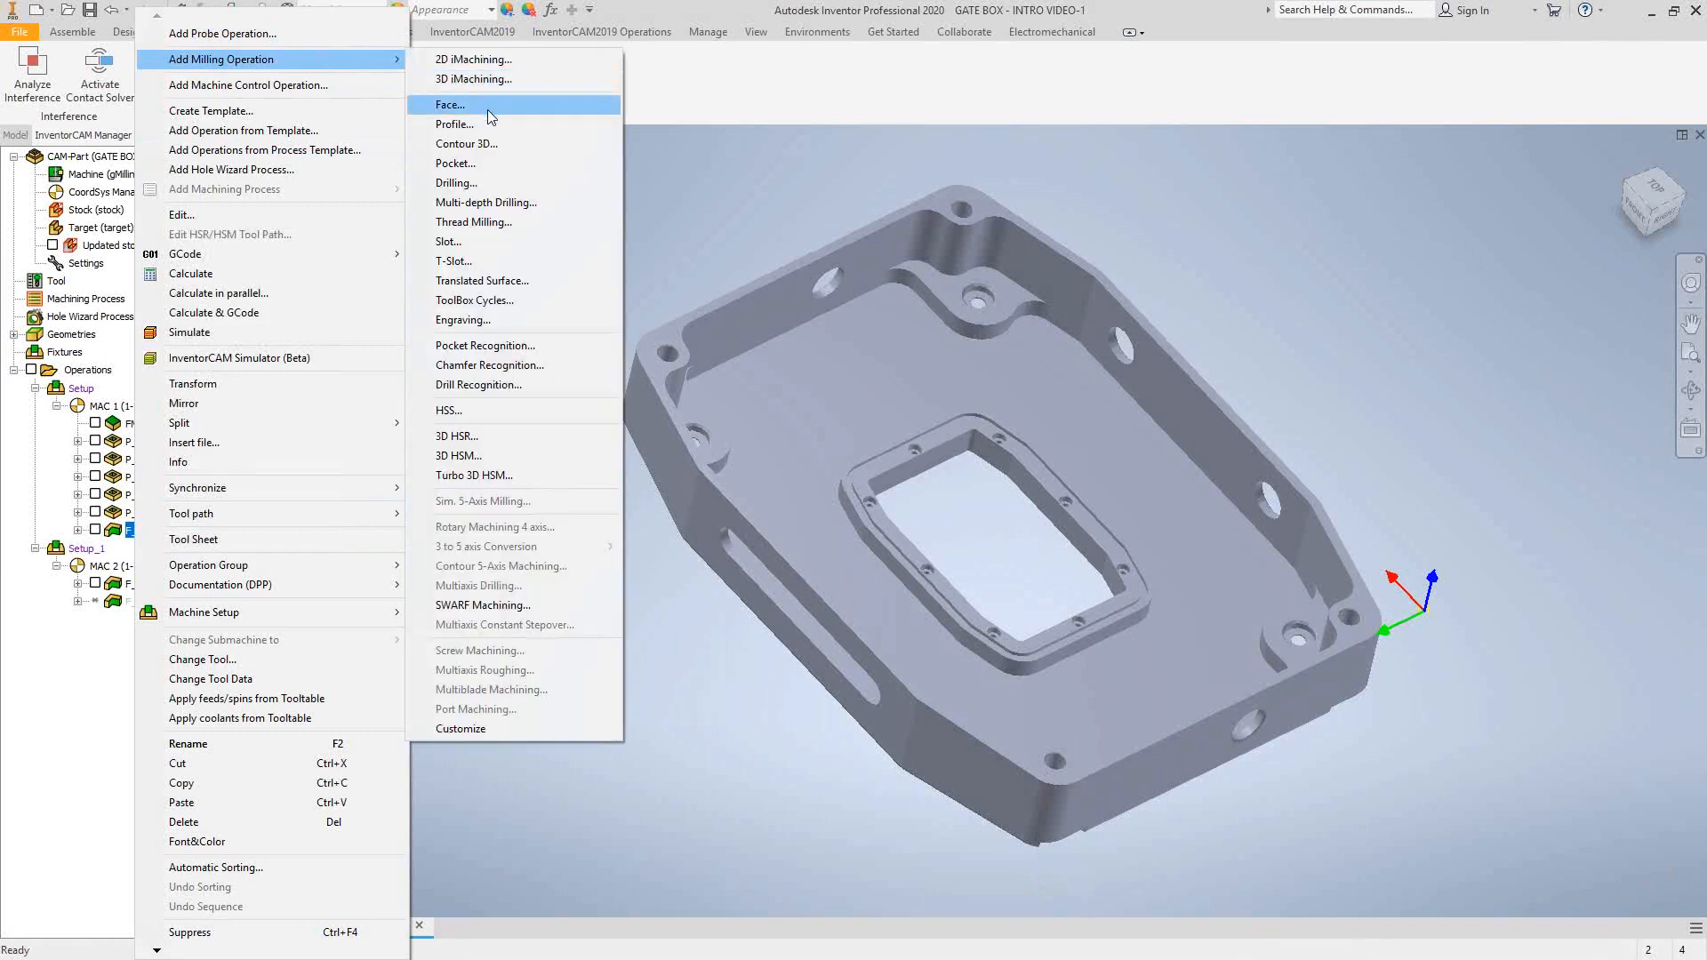
left_click(472, 183)
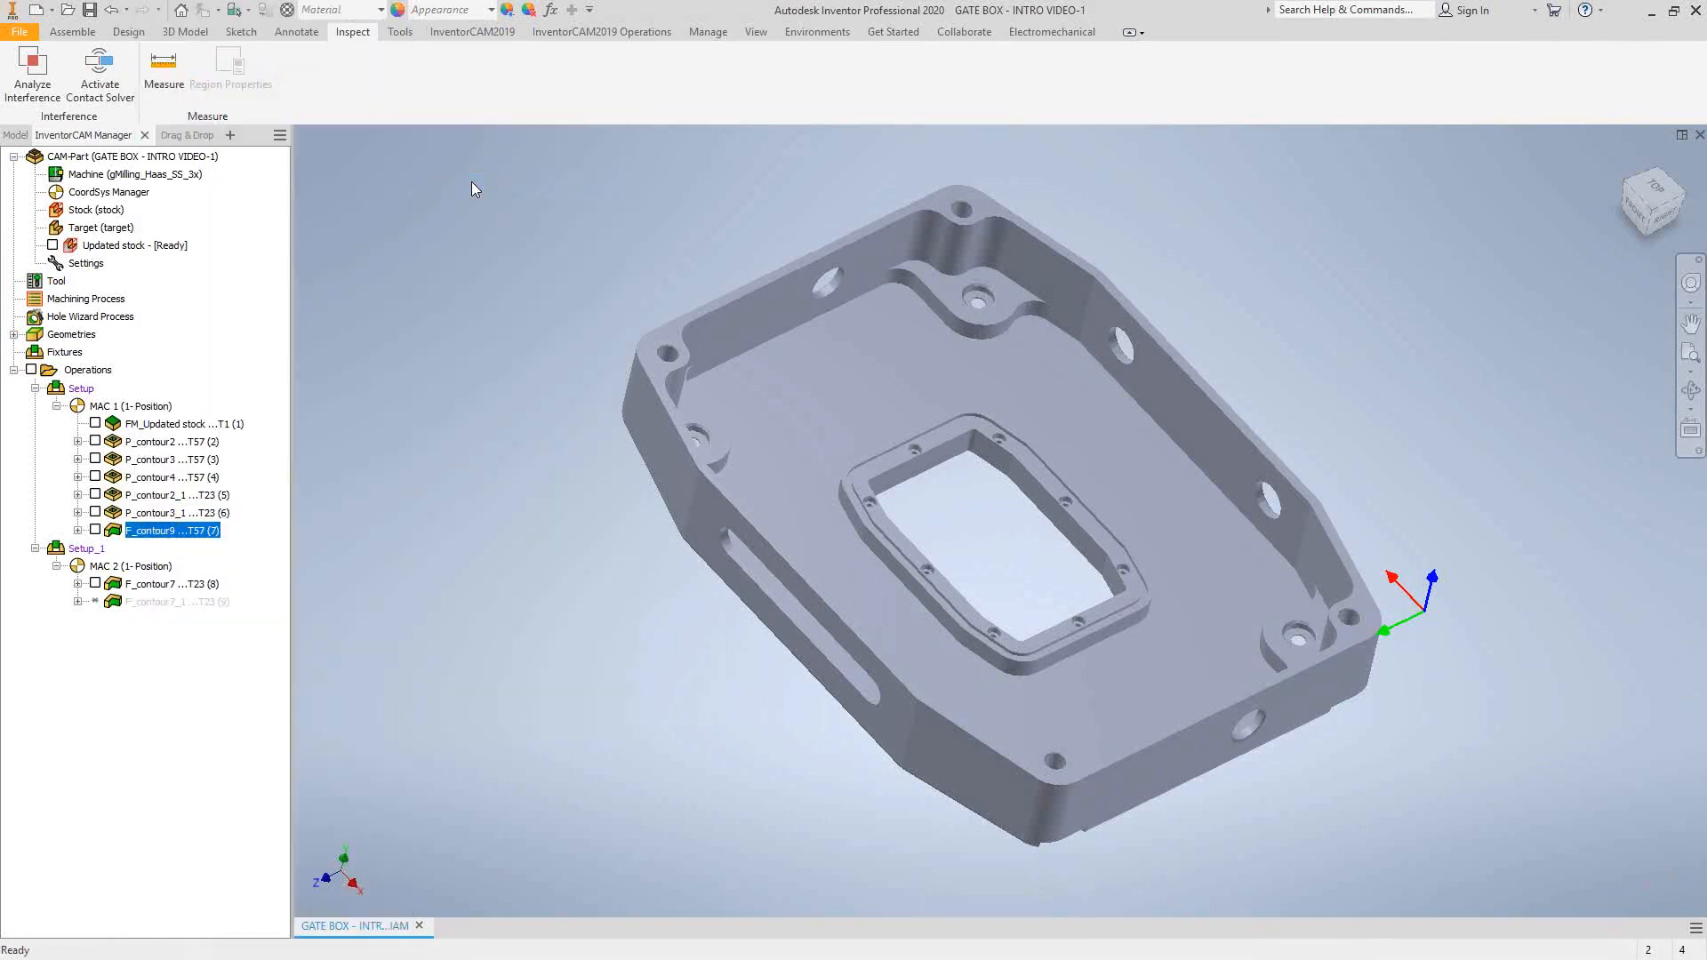
left_click_drag(384, 149, 600, 261)
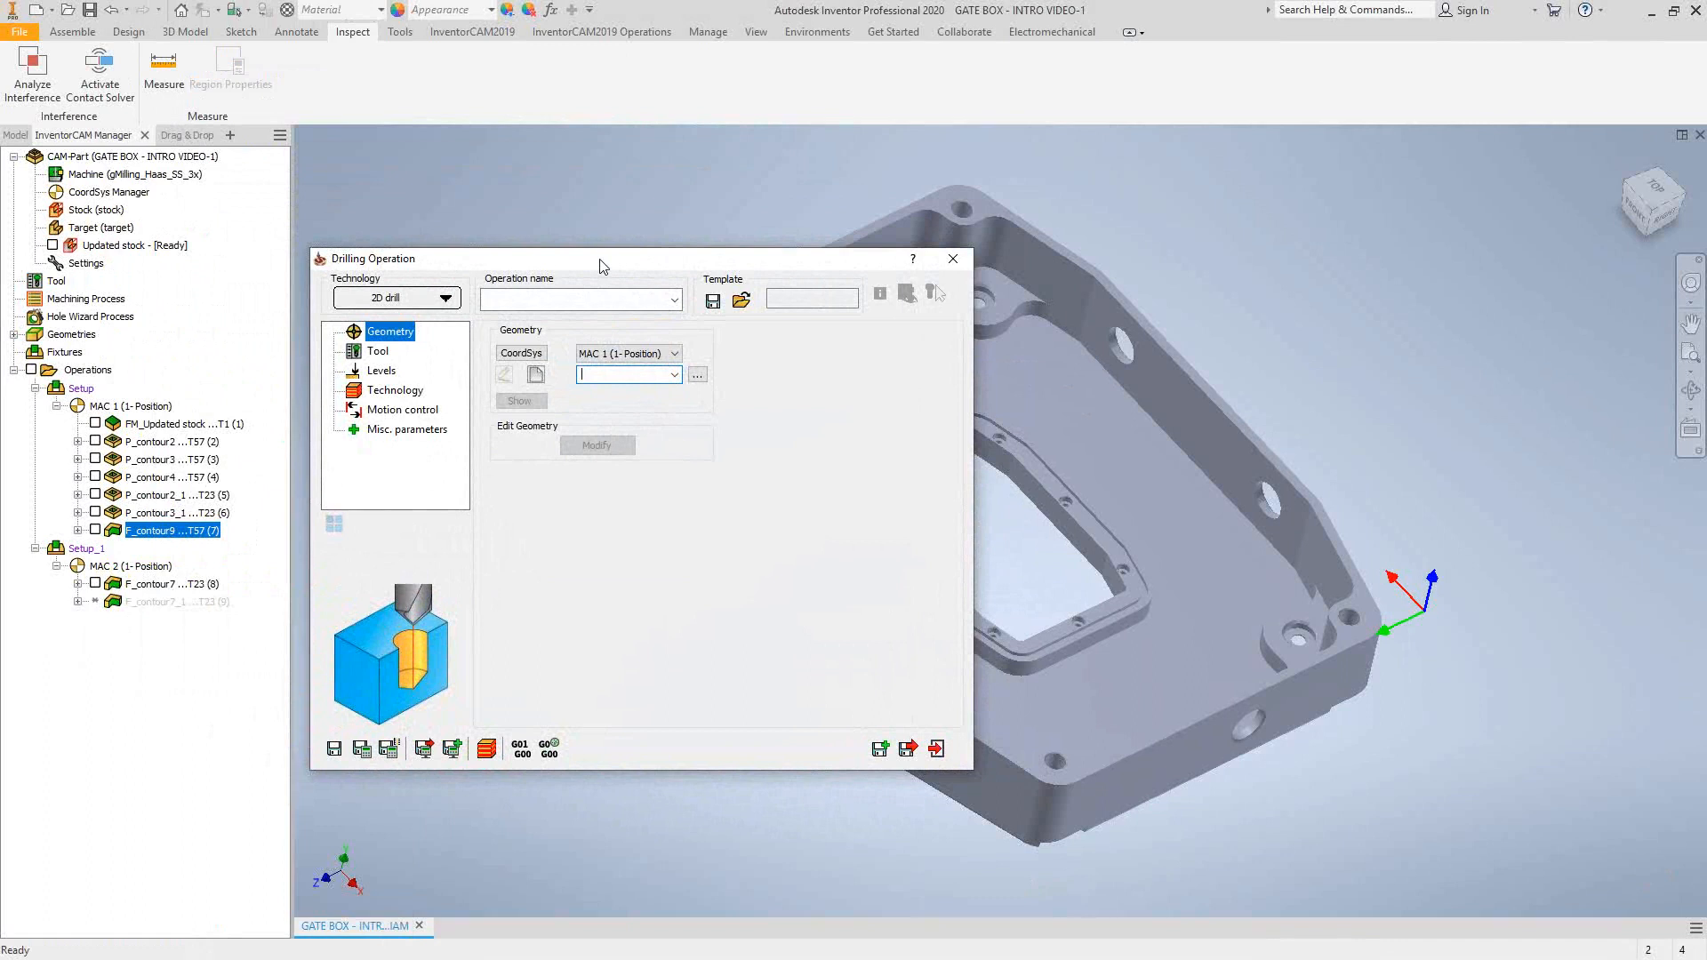
- Start a new drill geometry for the operation and expand its mode and center-selection options
left_click(538, 376)
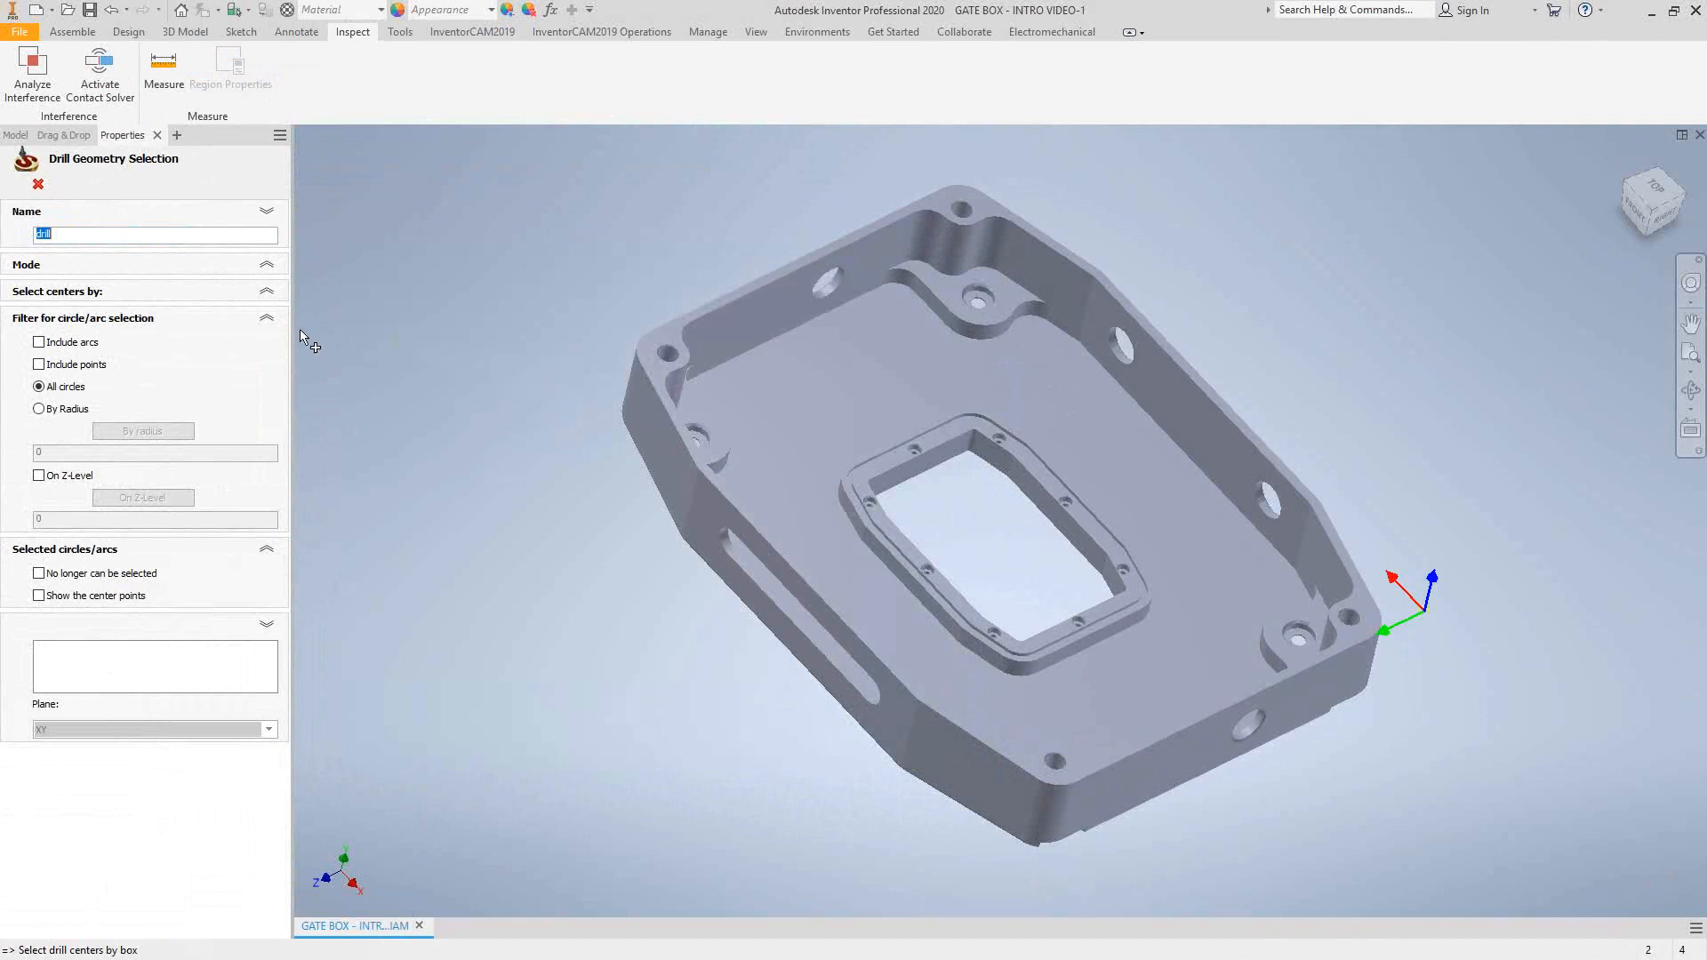
left_click(265, 264)
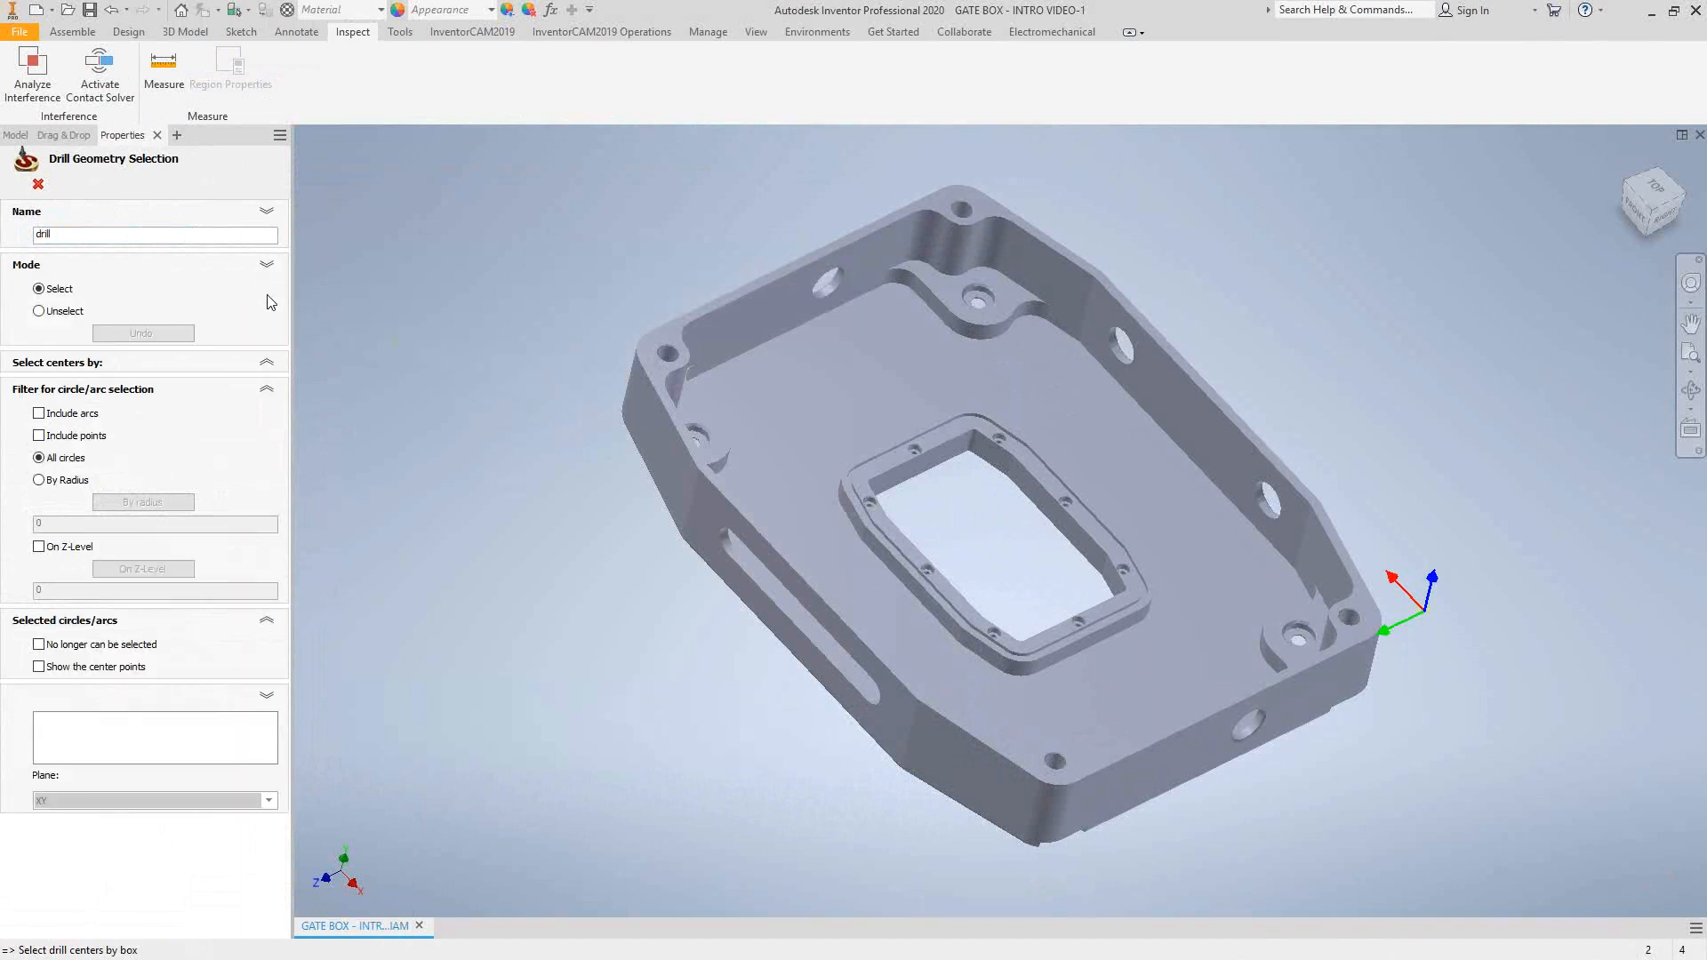
left_click(267, 363)
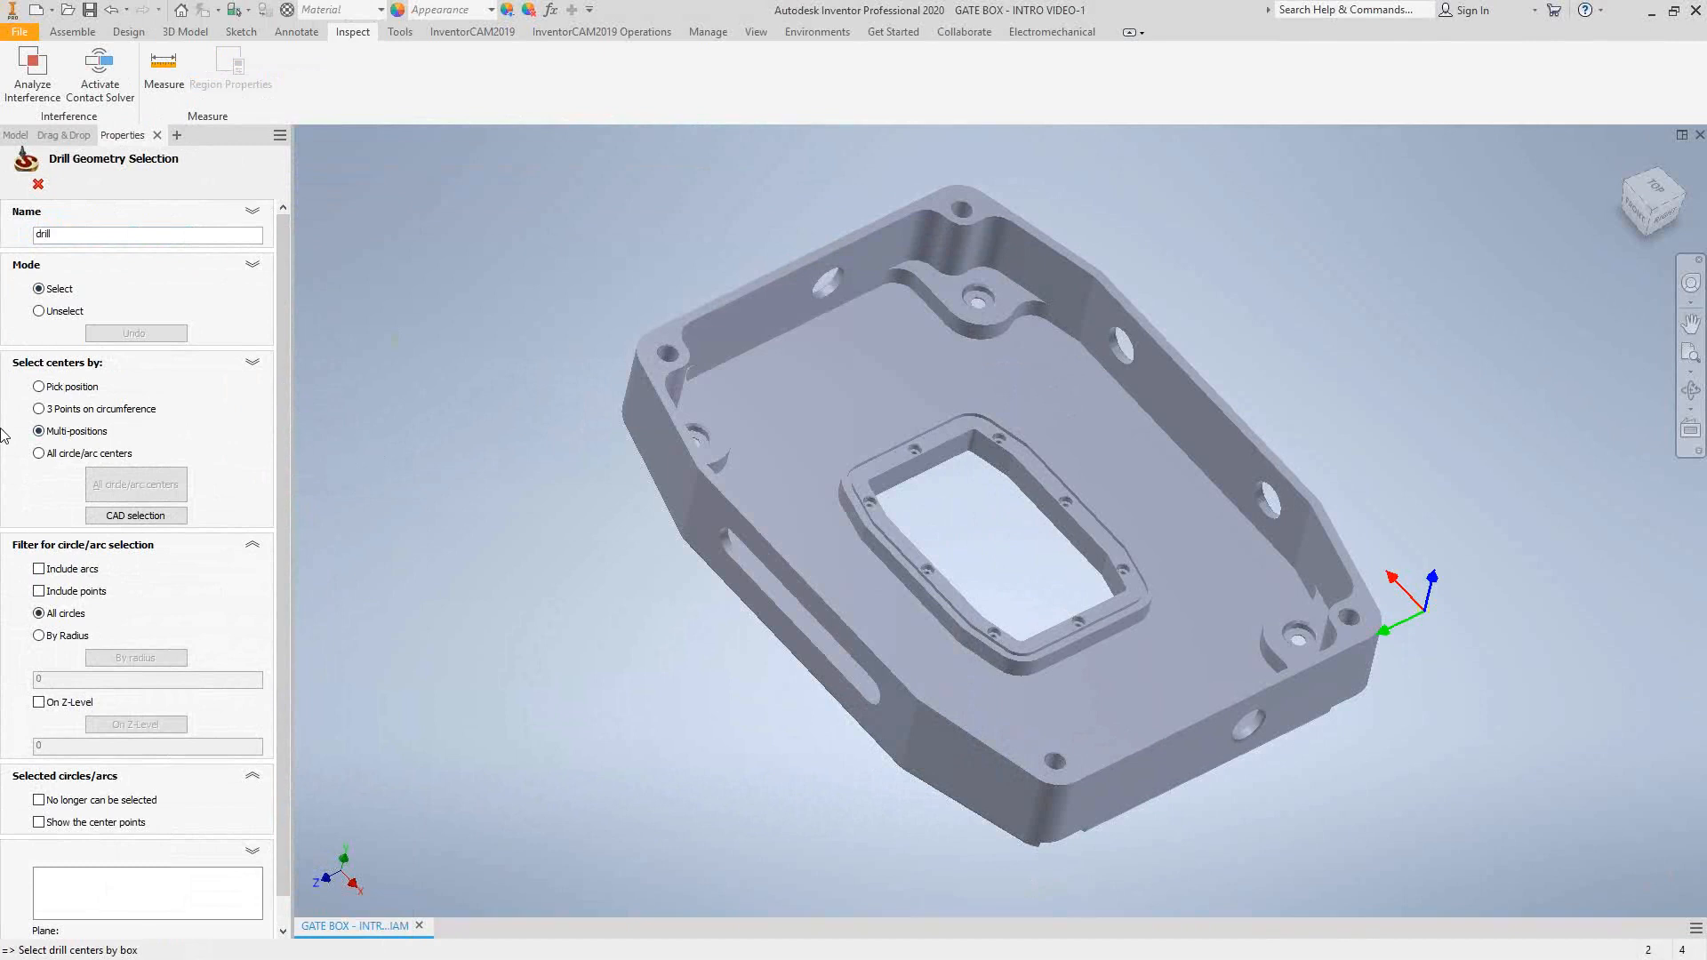
- Pick a drill center from the rim edge of the corner hole, and delete that center from the list
scroll(591, 289, "up", 3)
scroll(752, 403, "up", 4)
scroll(756, 404, "up", 2)
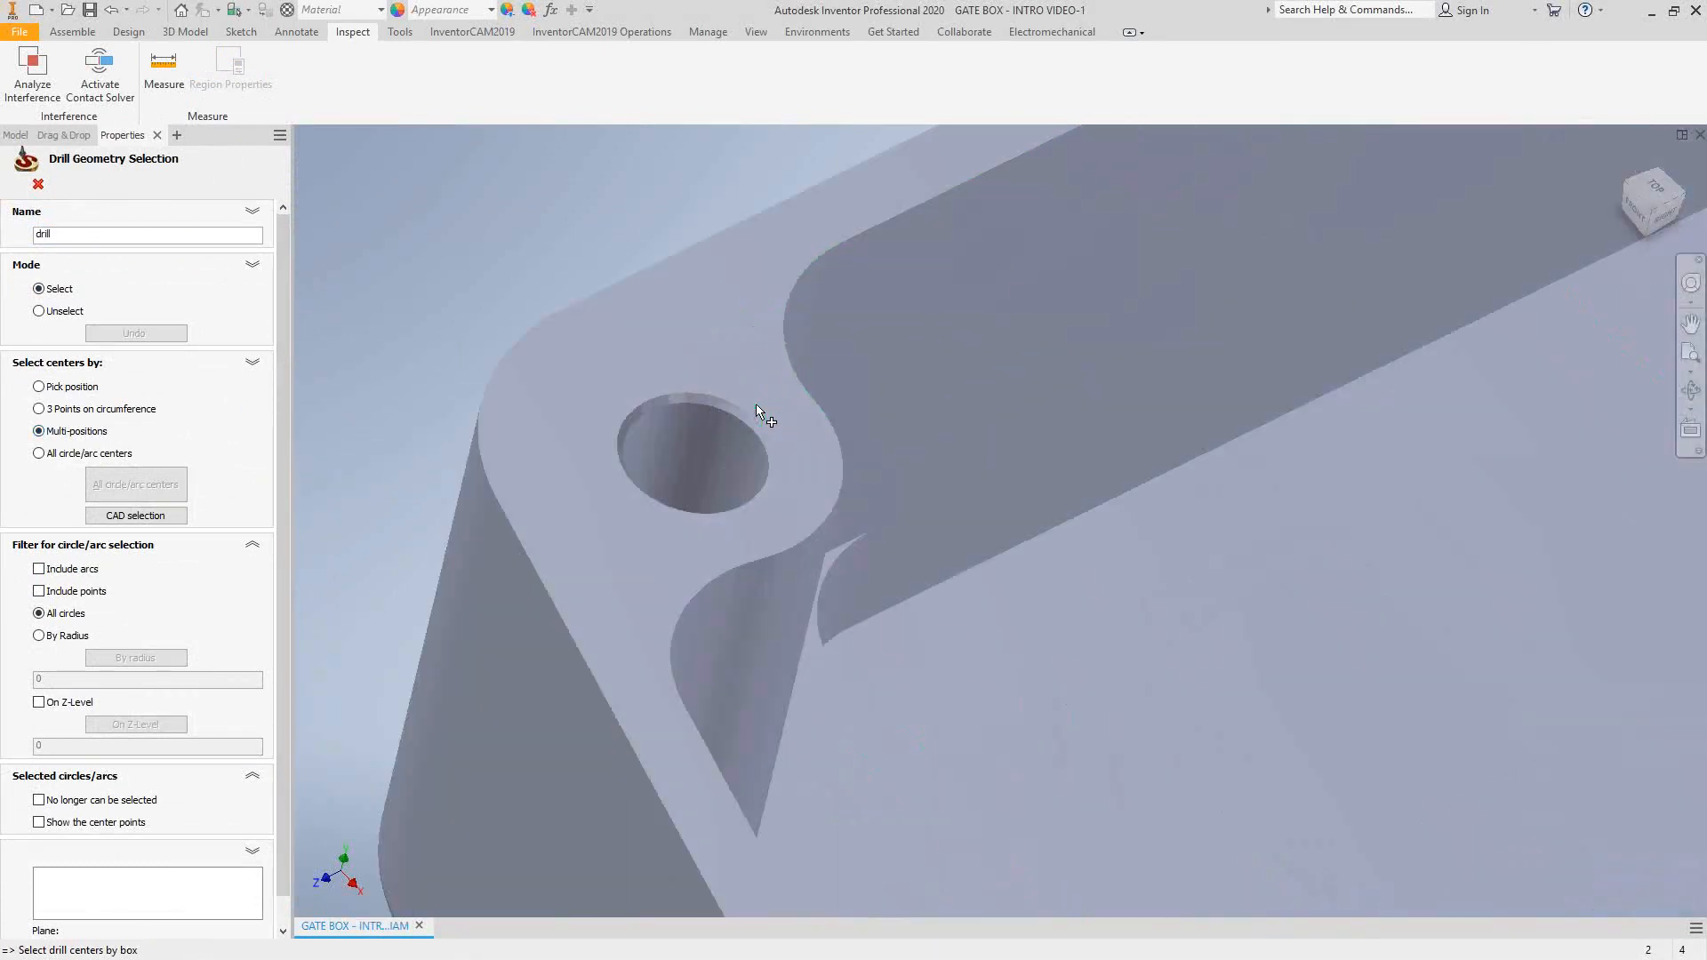
left_click(757, 422)
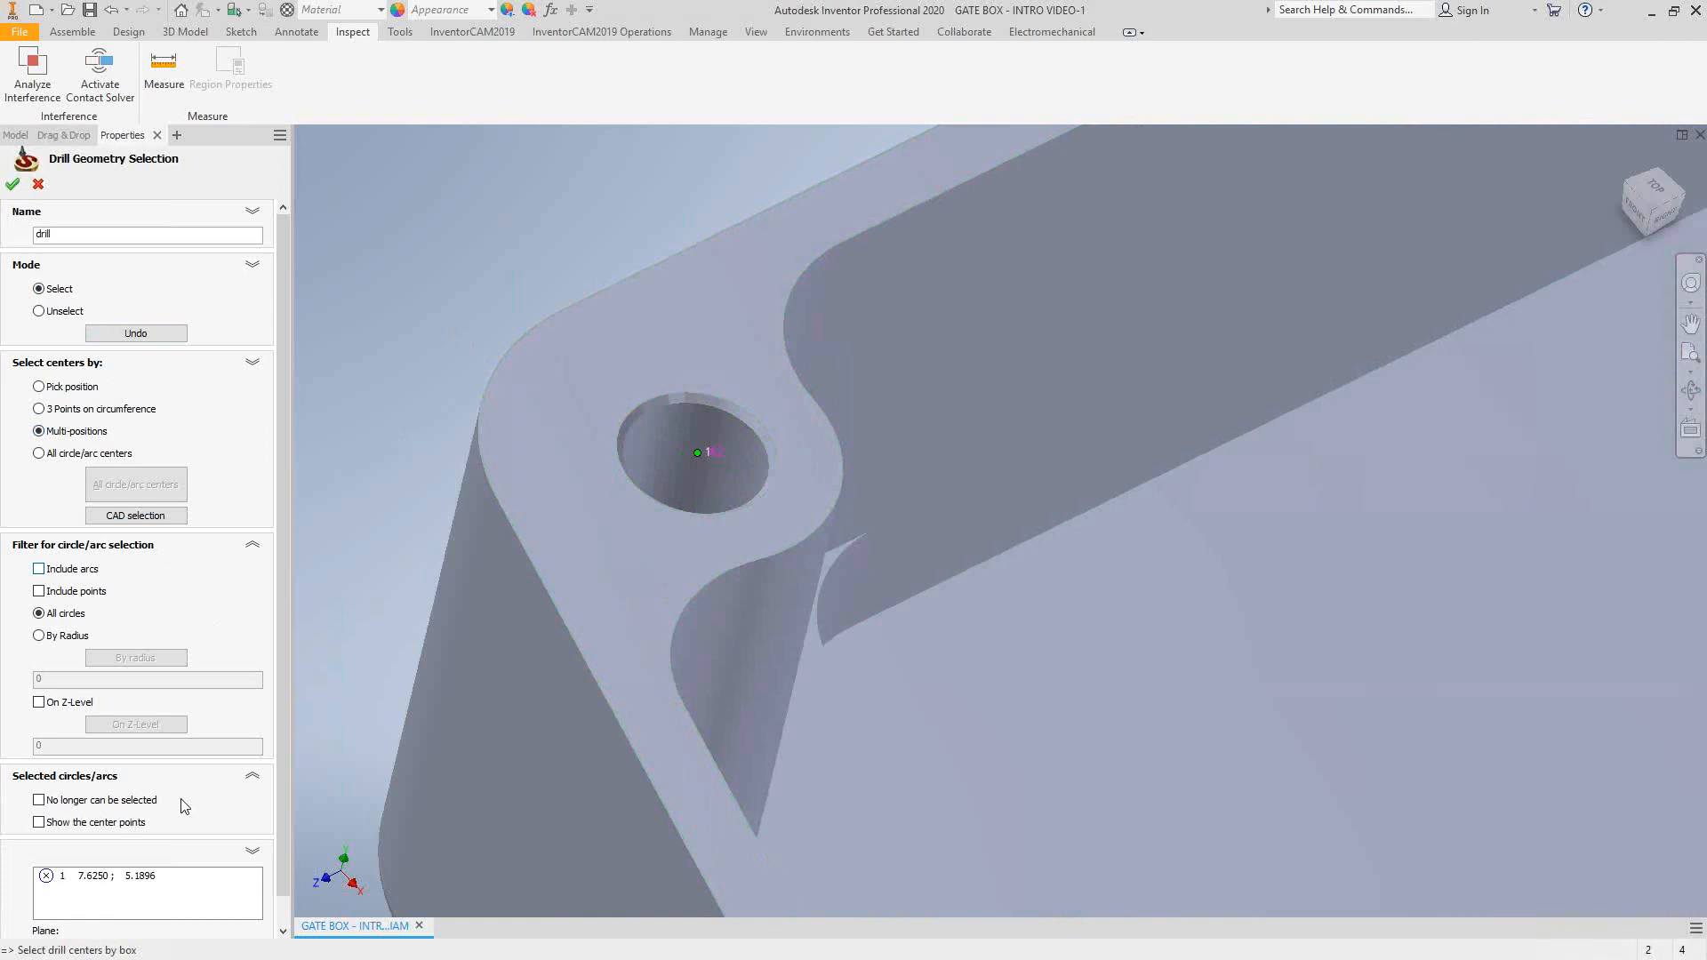
right_click(104, 880)
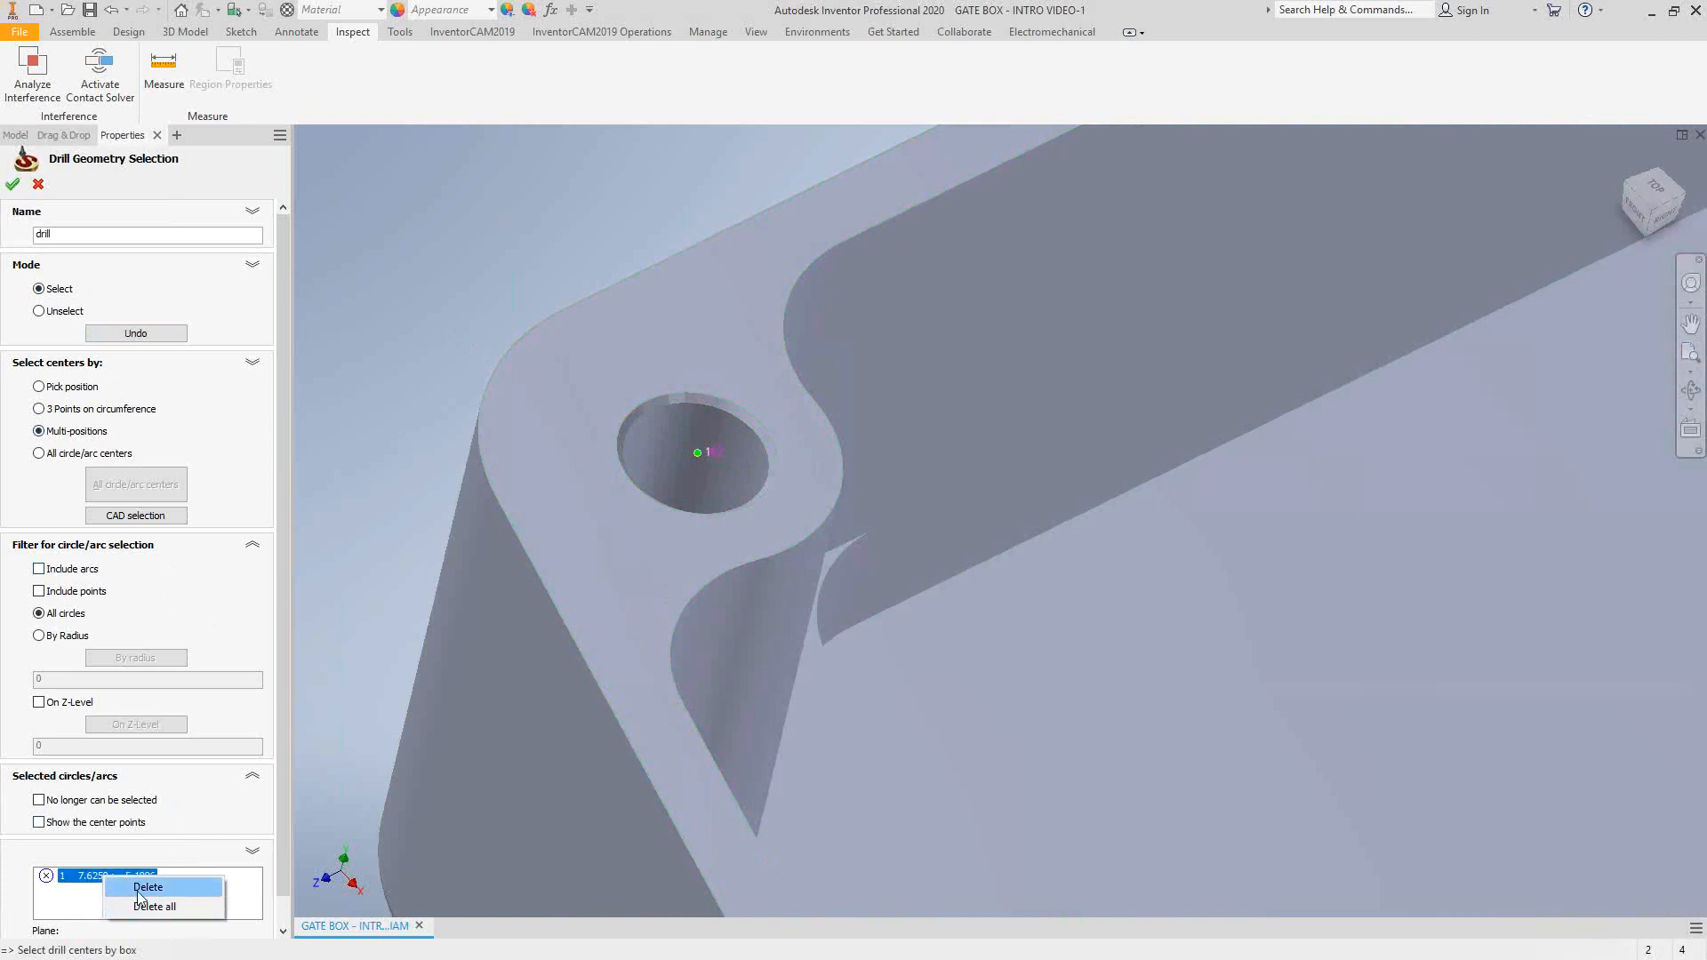
left_click(145, 887)
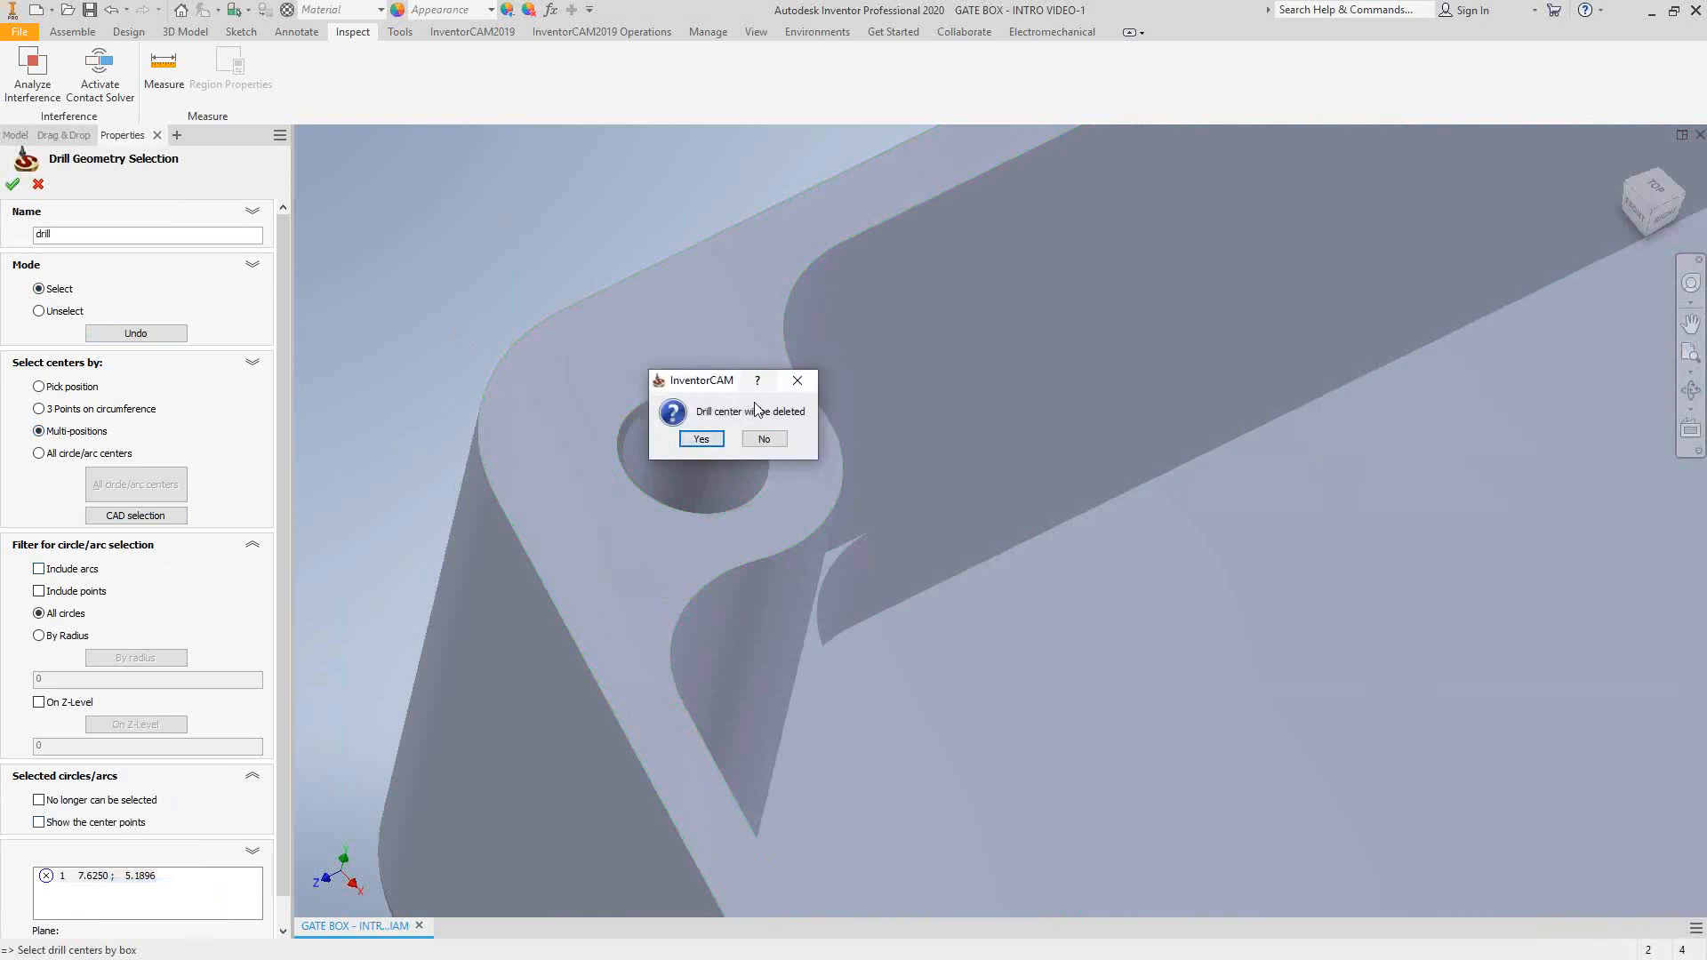
left_click(702, 440)
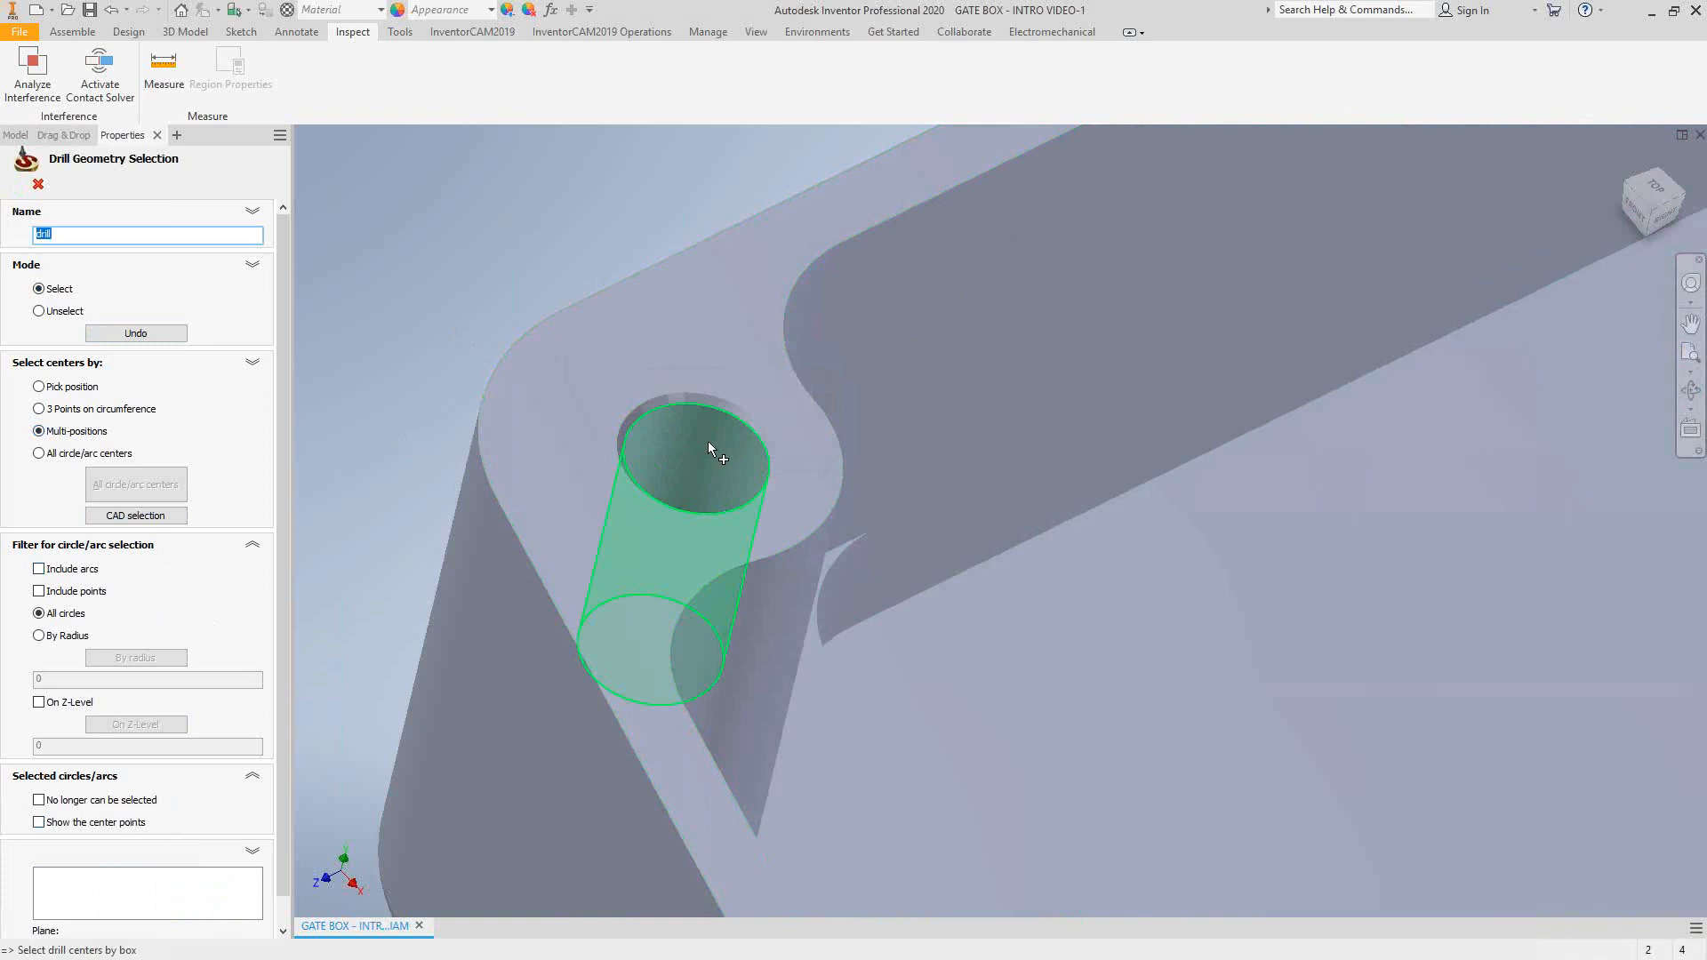
- Pick a drill center from the cylindrical face of the corner hole, and delete that center from the list
mouse_move(736, 472)
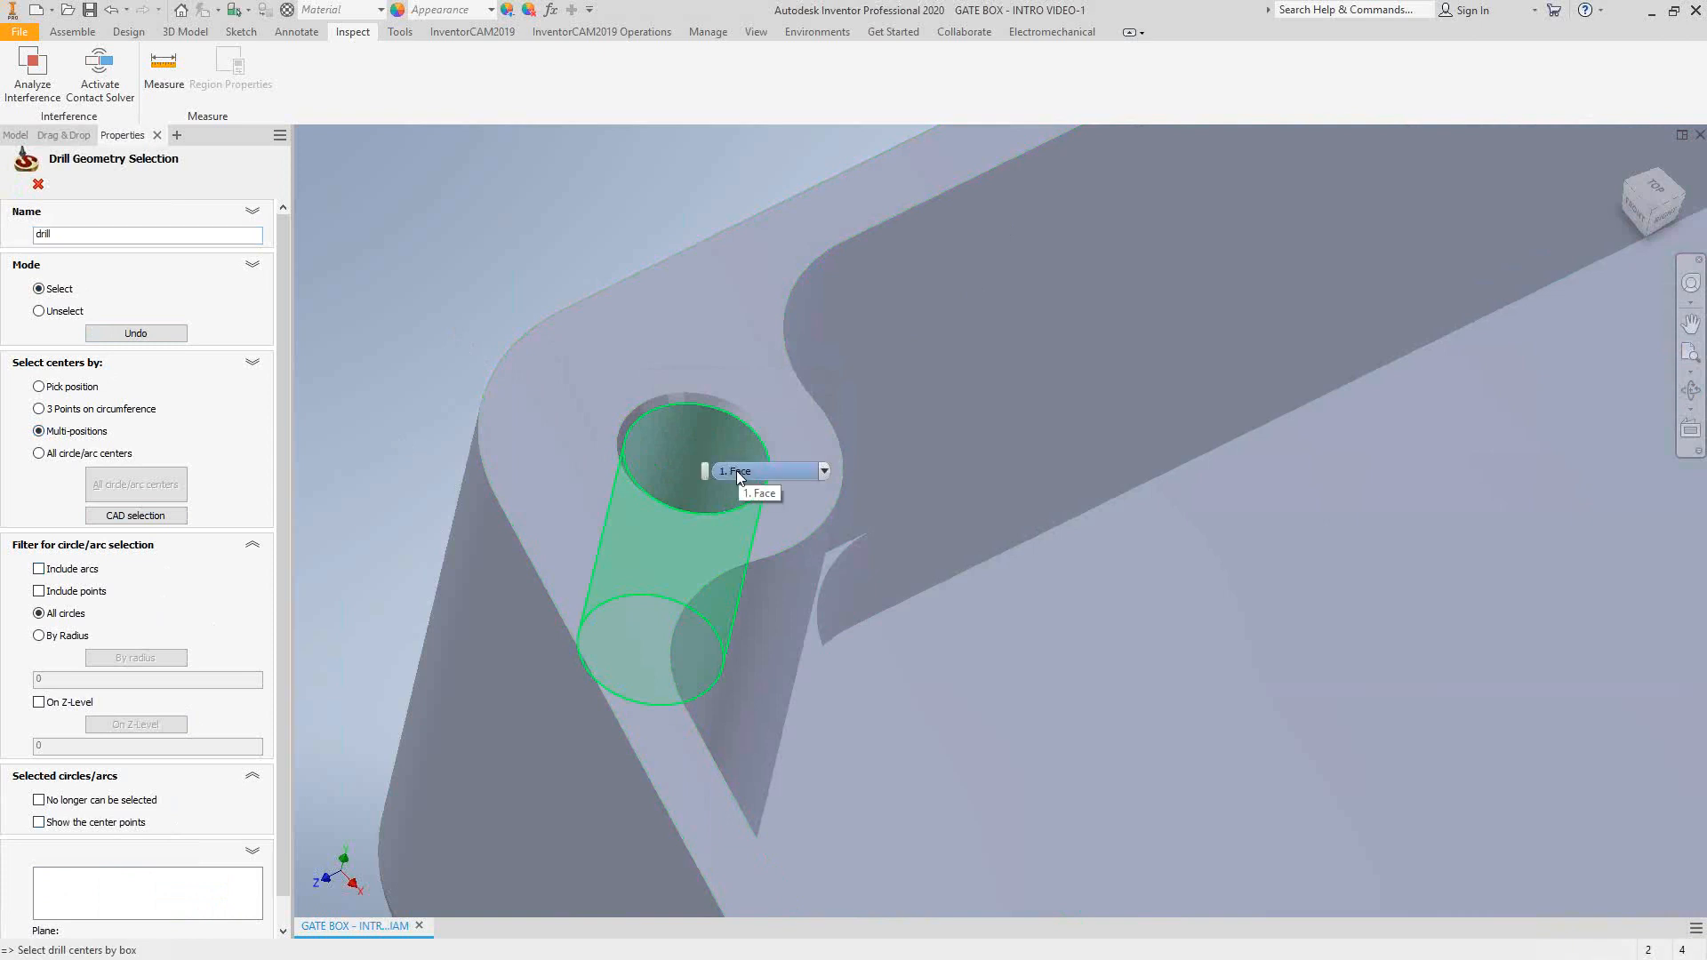
left_click(713, 437)
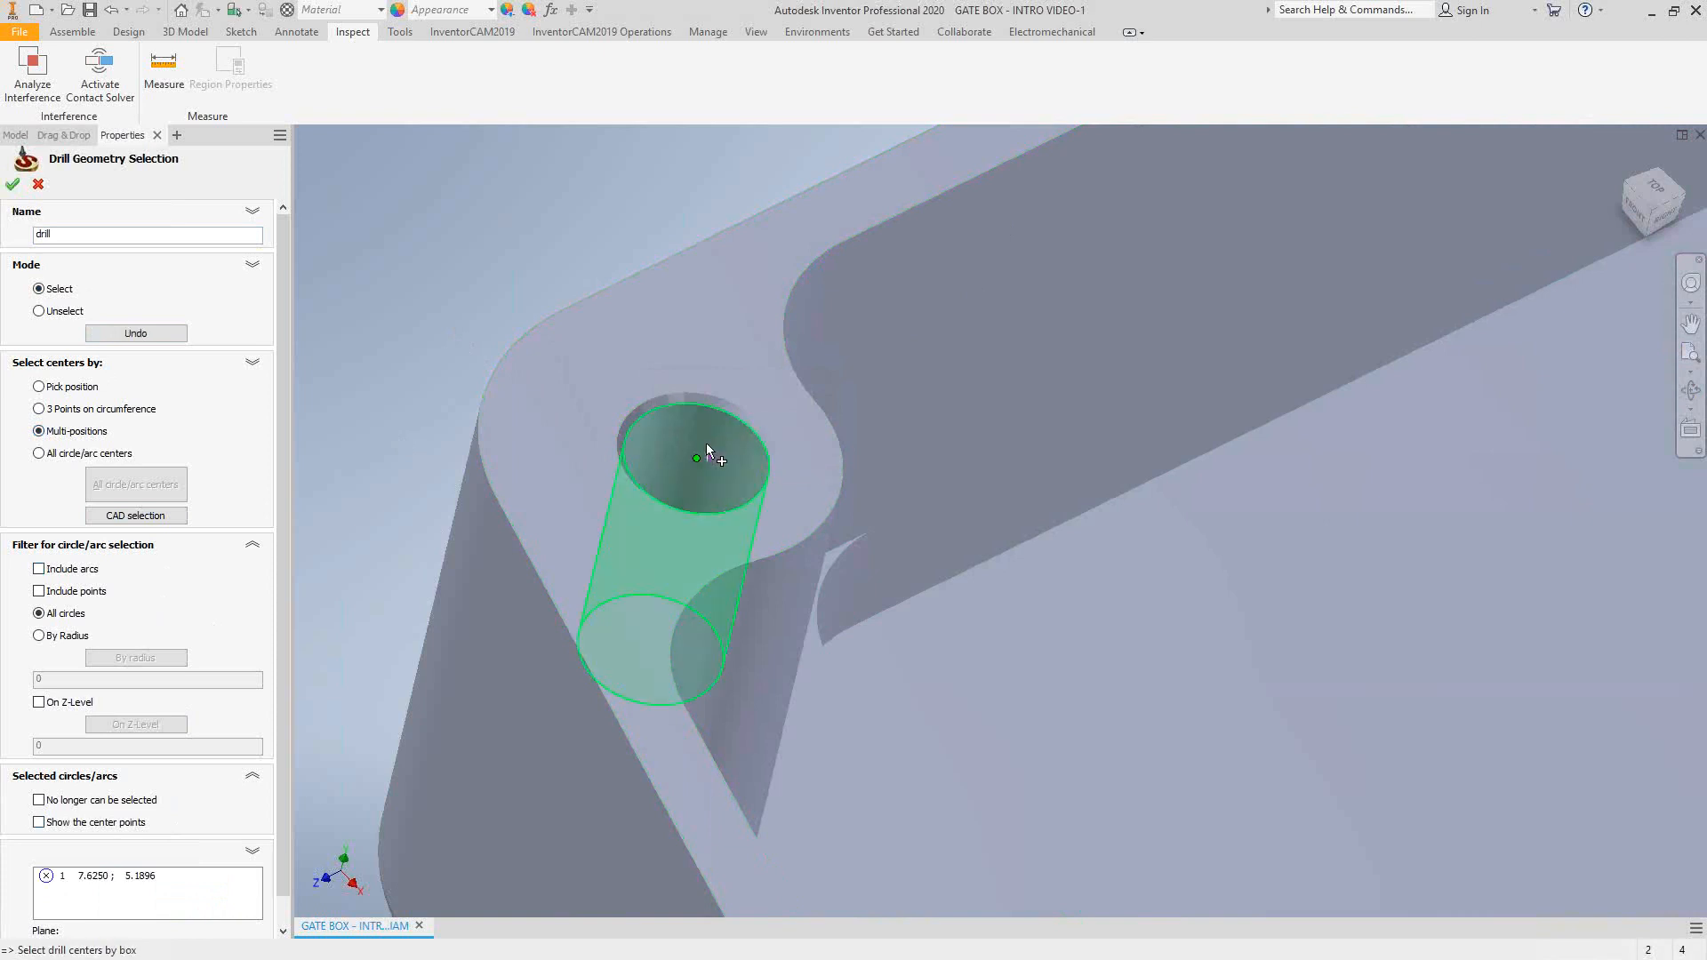
right_click(104, 875)
left_click(147, 887)
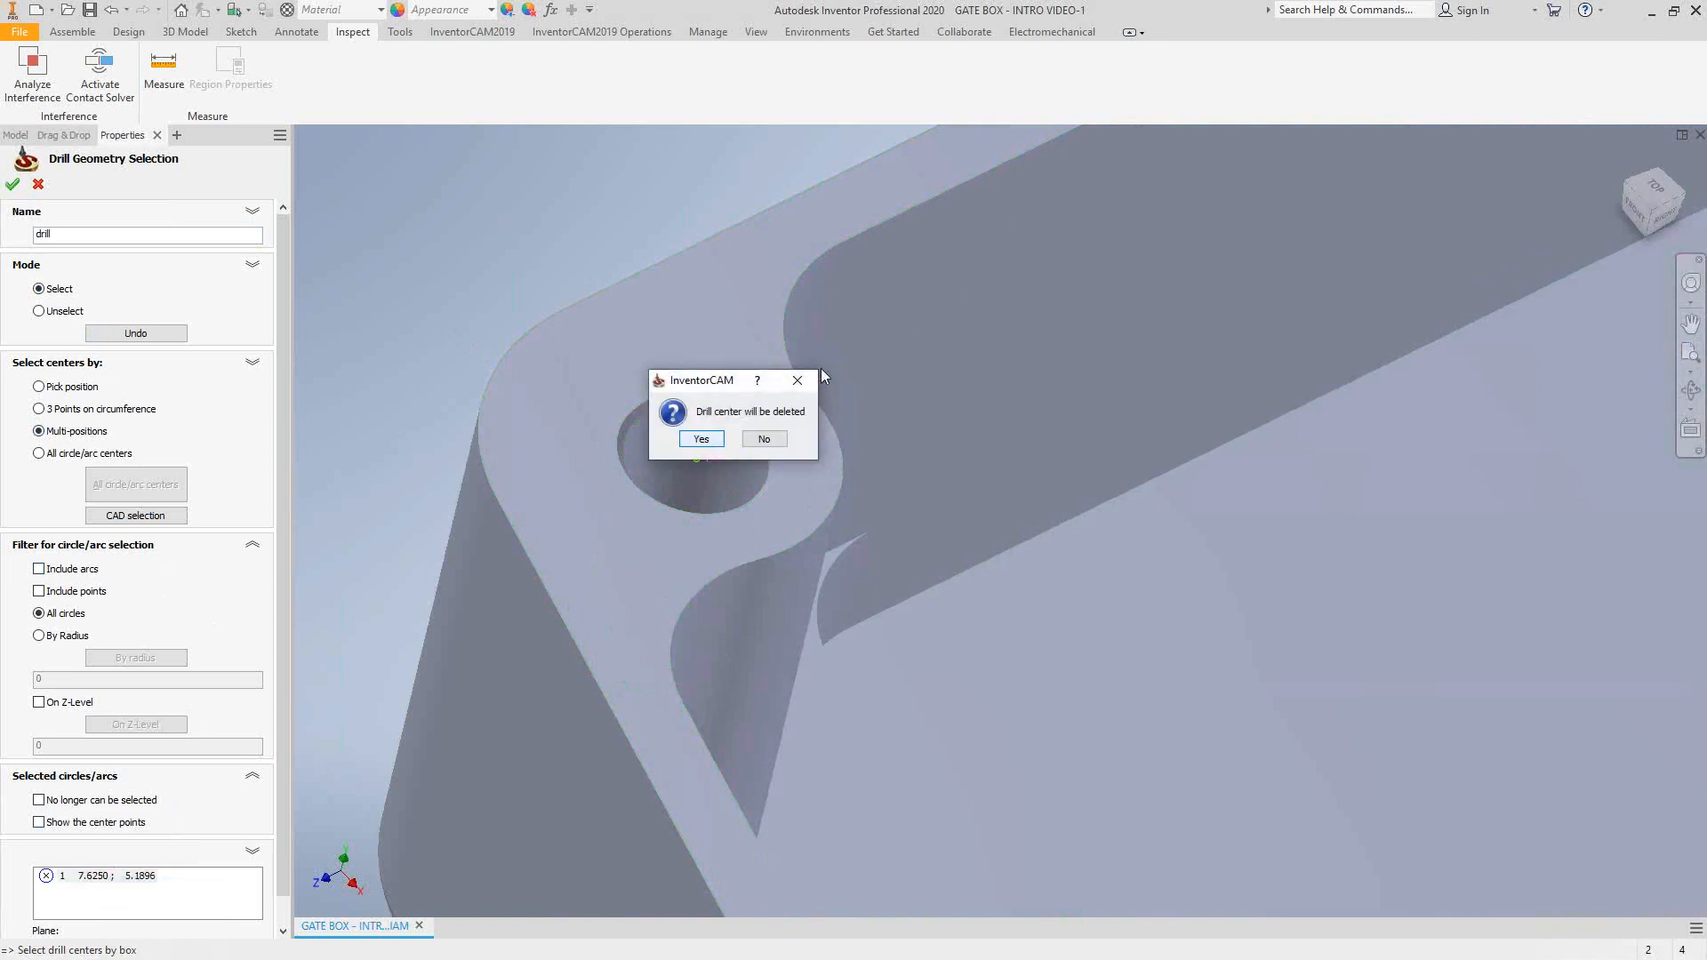
left_click(701, 437)
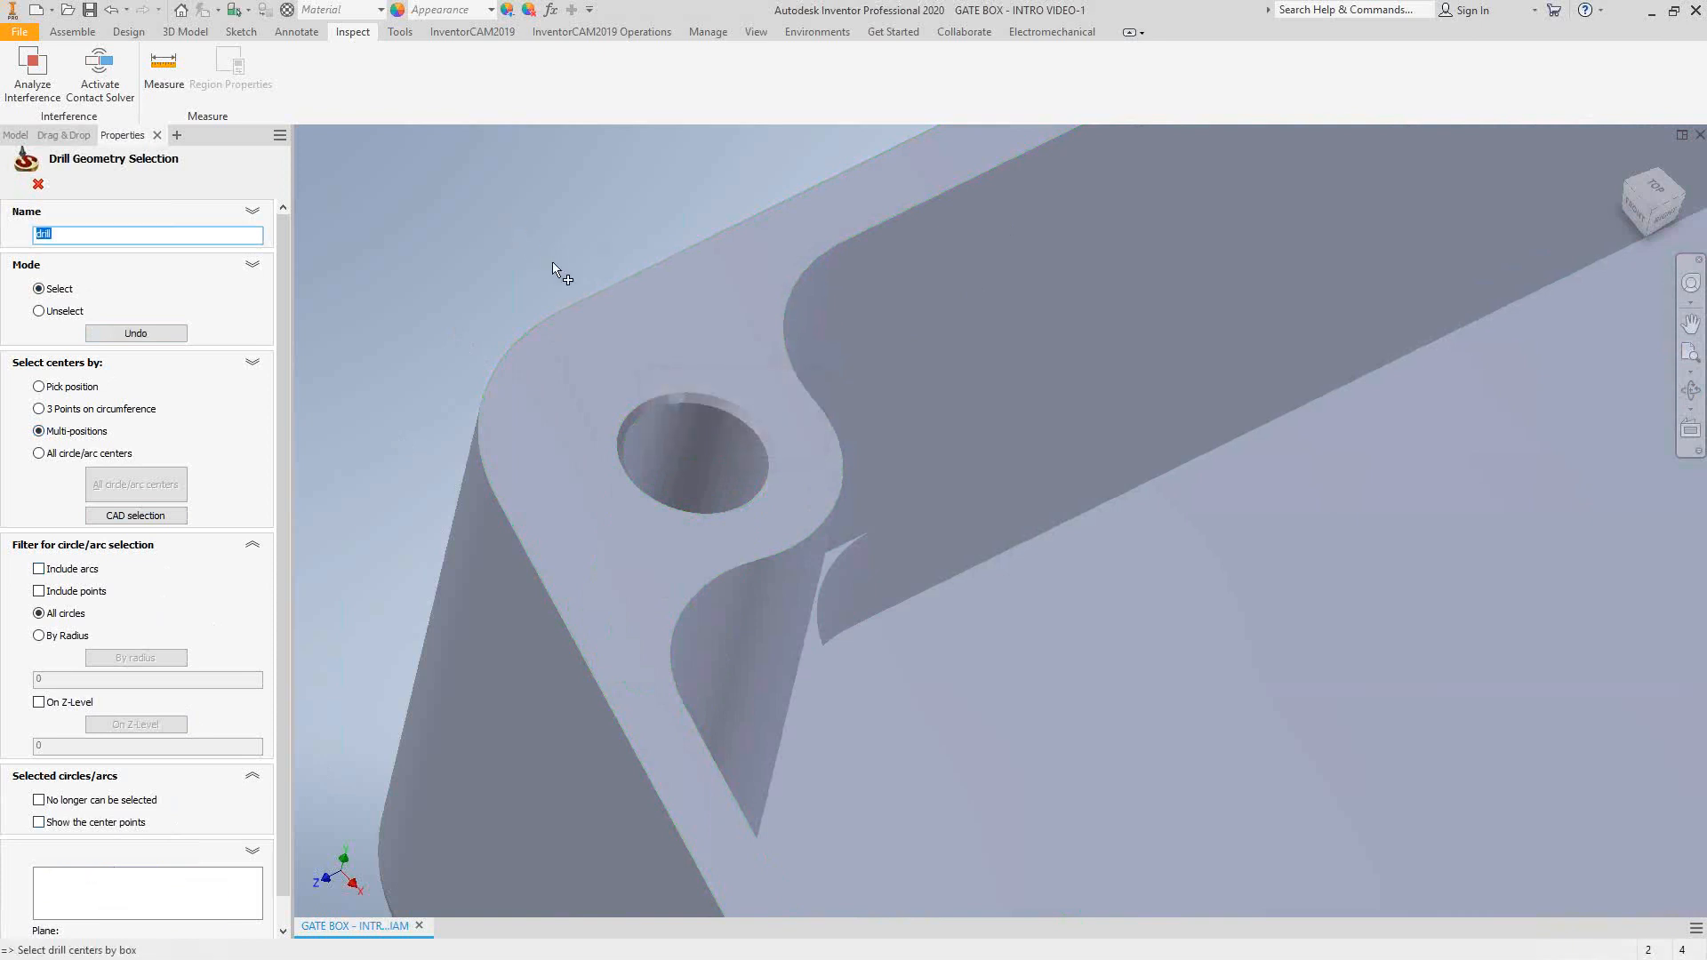
- Pick all circle centers on the housing's top rim face, and delete all of them from the list
scroll(554, 265, "up", 6)
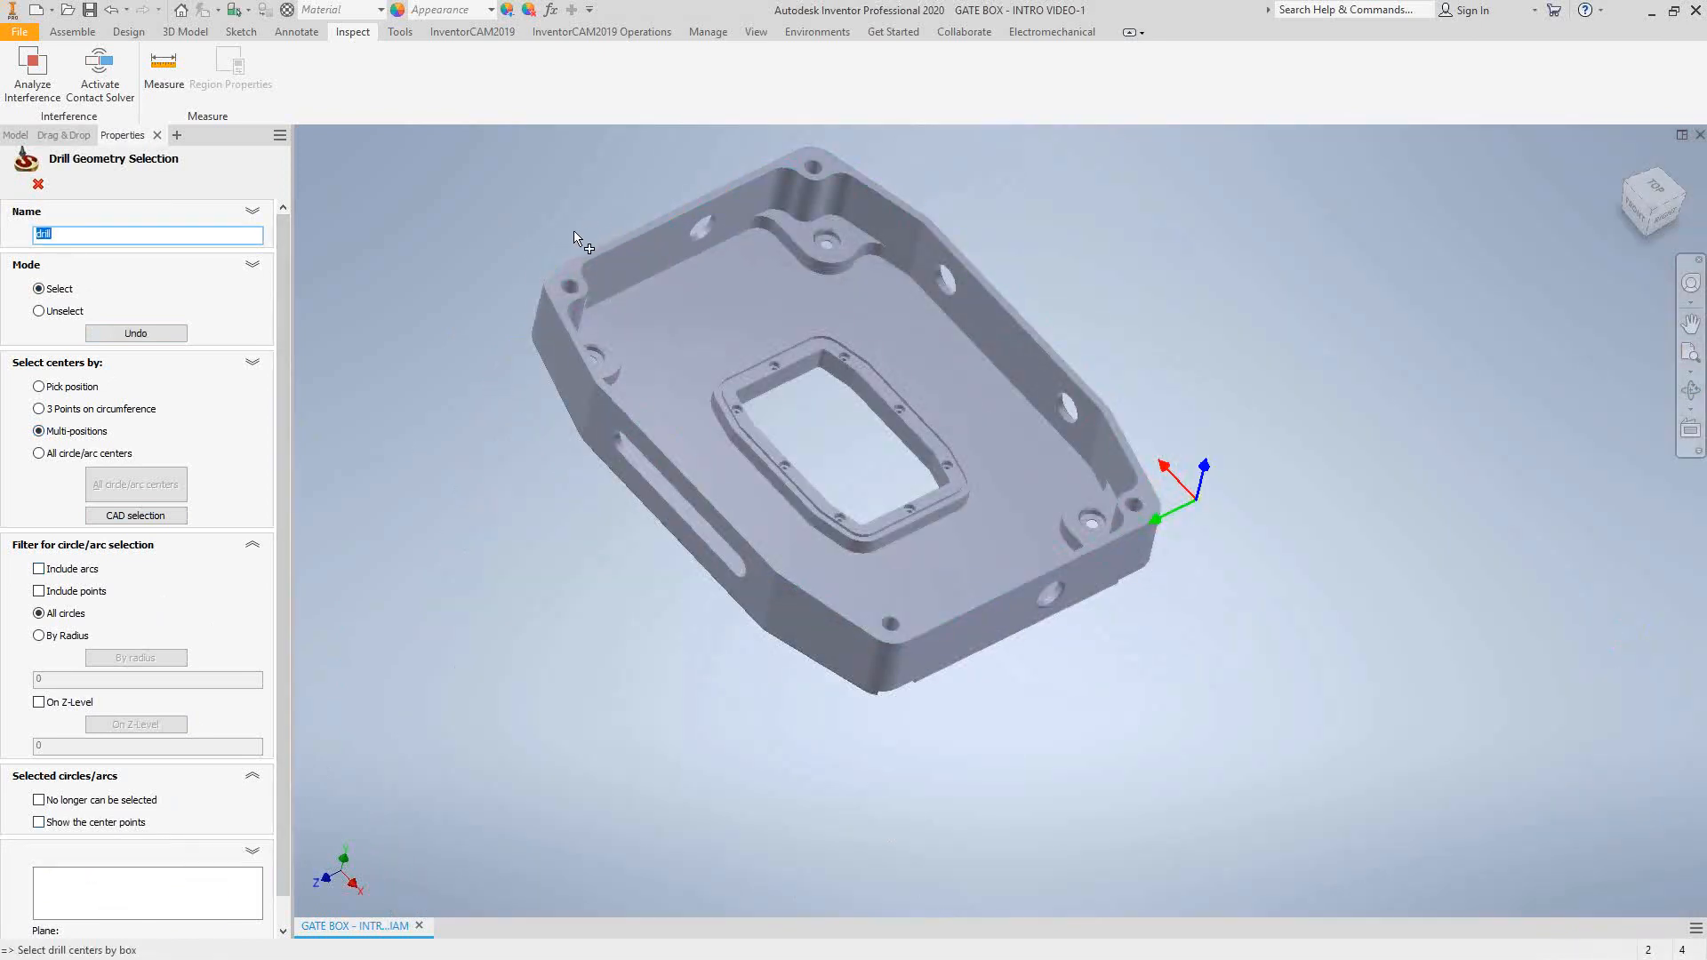
left_click(571, 269)
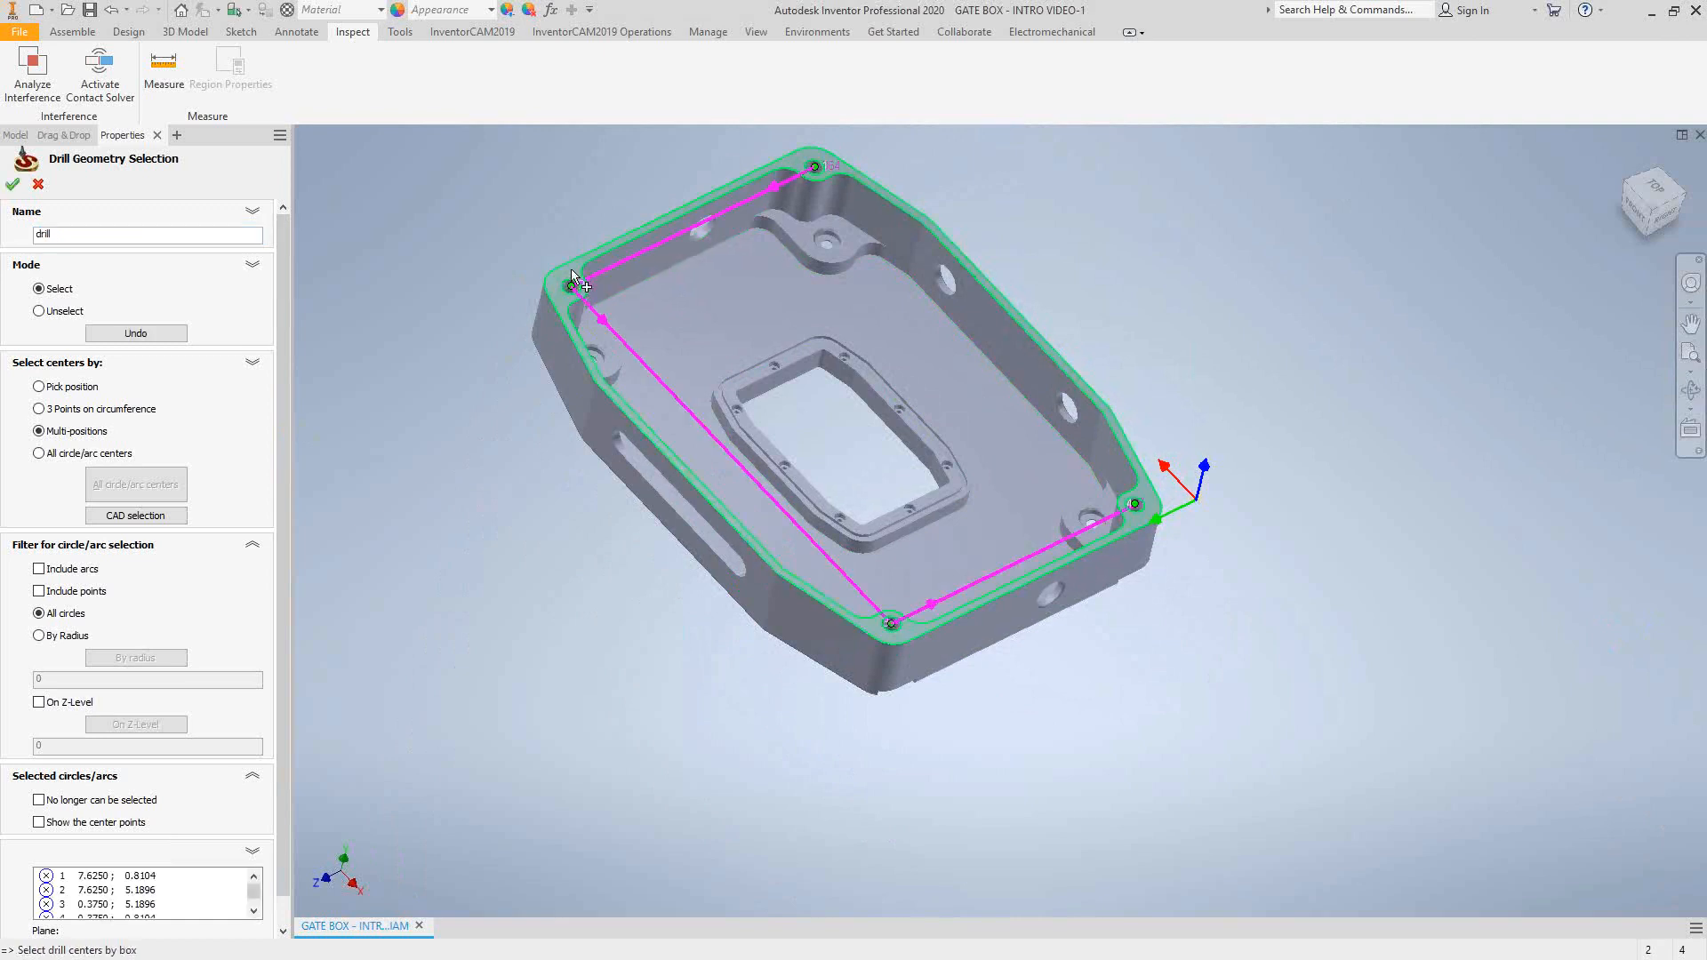
mouse_move(571, 270)
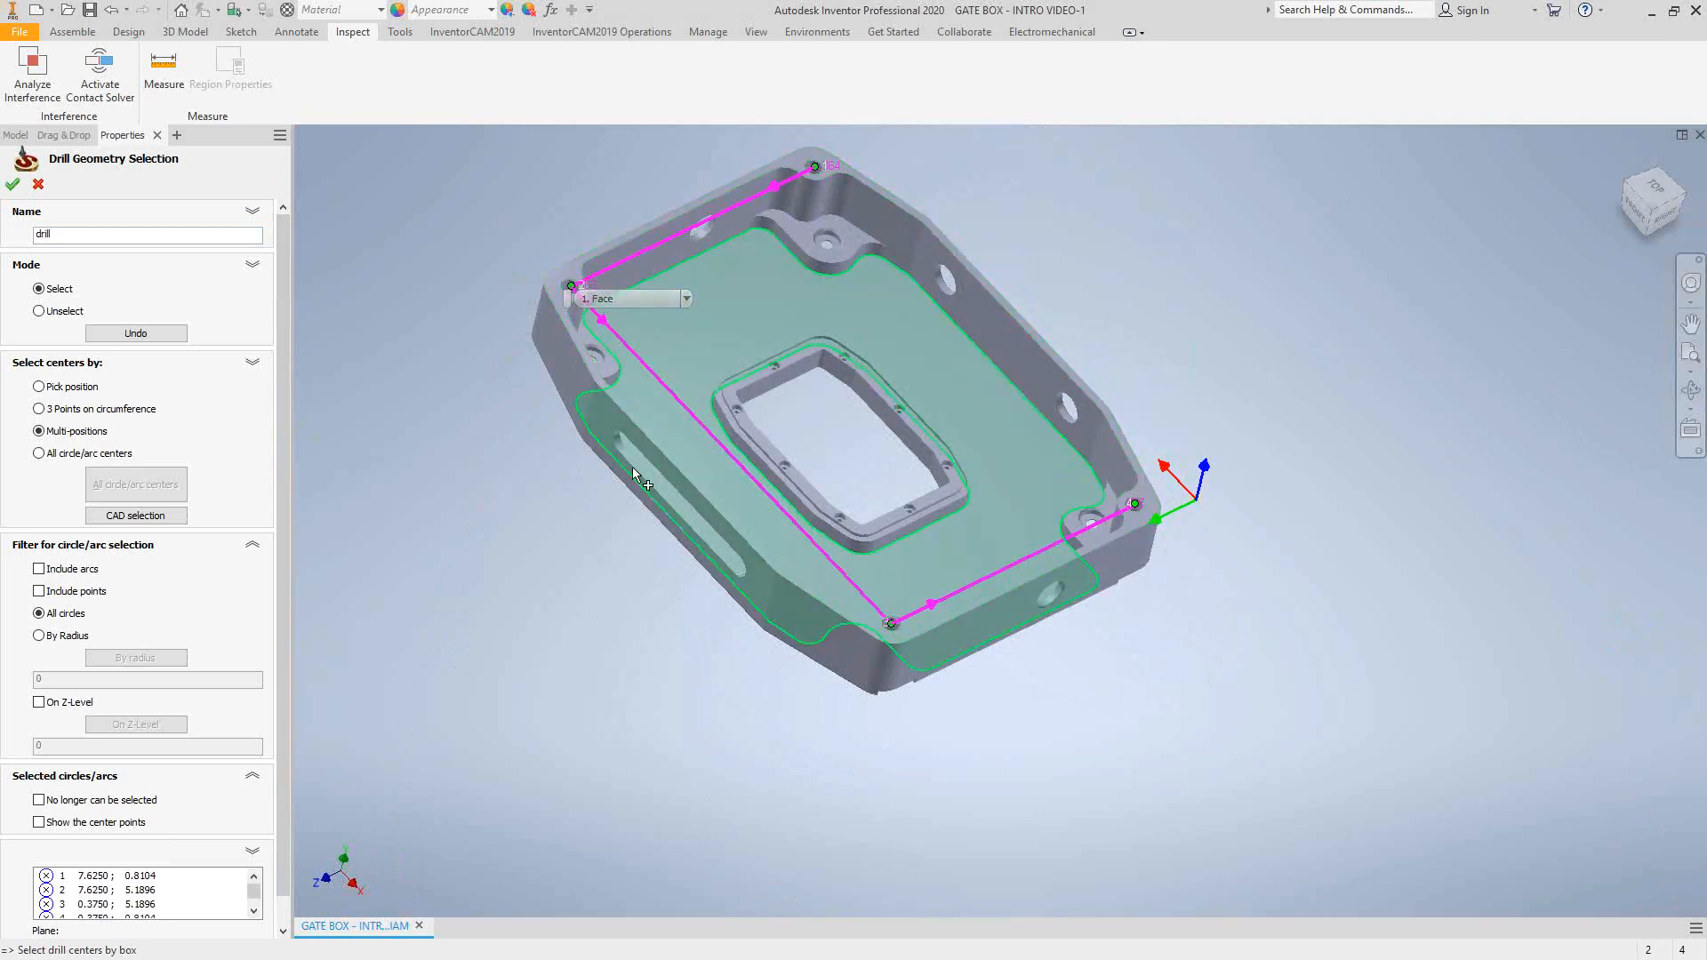
left_click(91, 877)
right_click(89, 877)
left_click(140, 911)
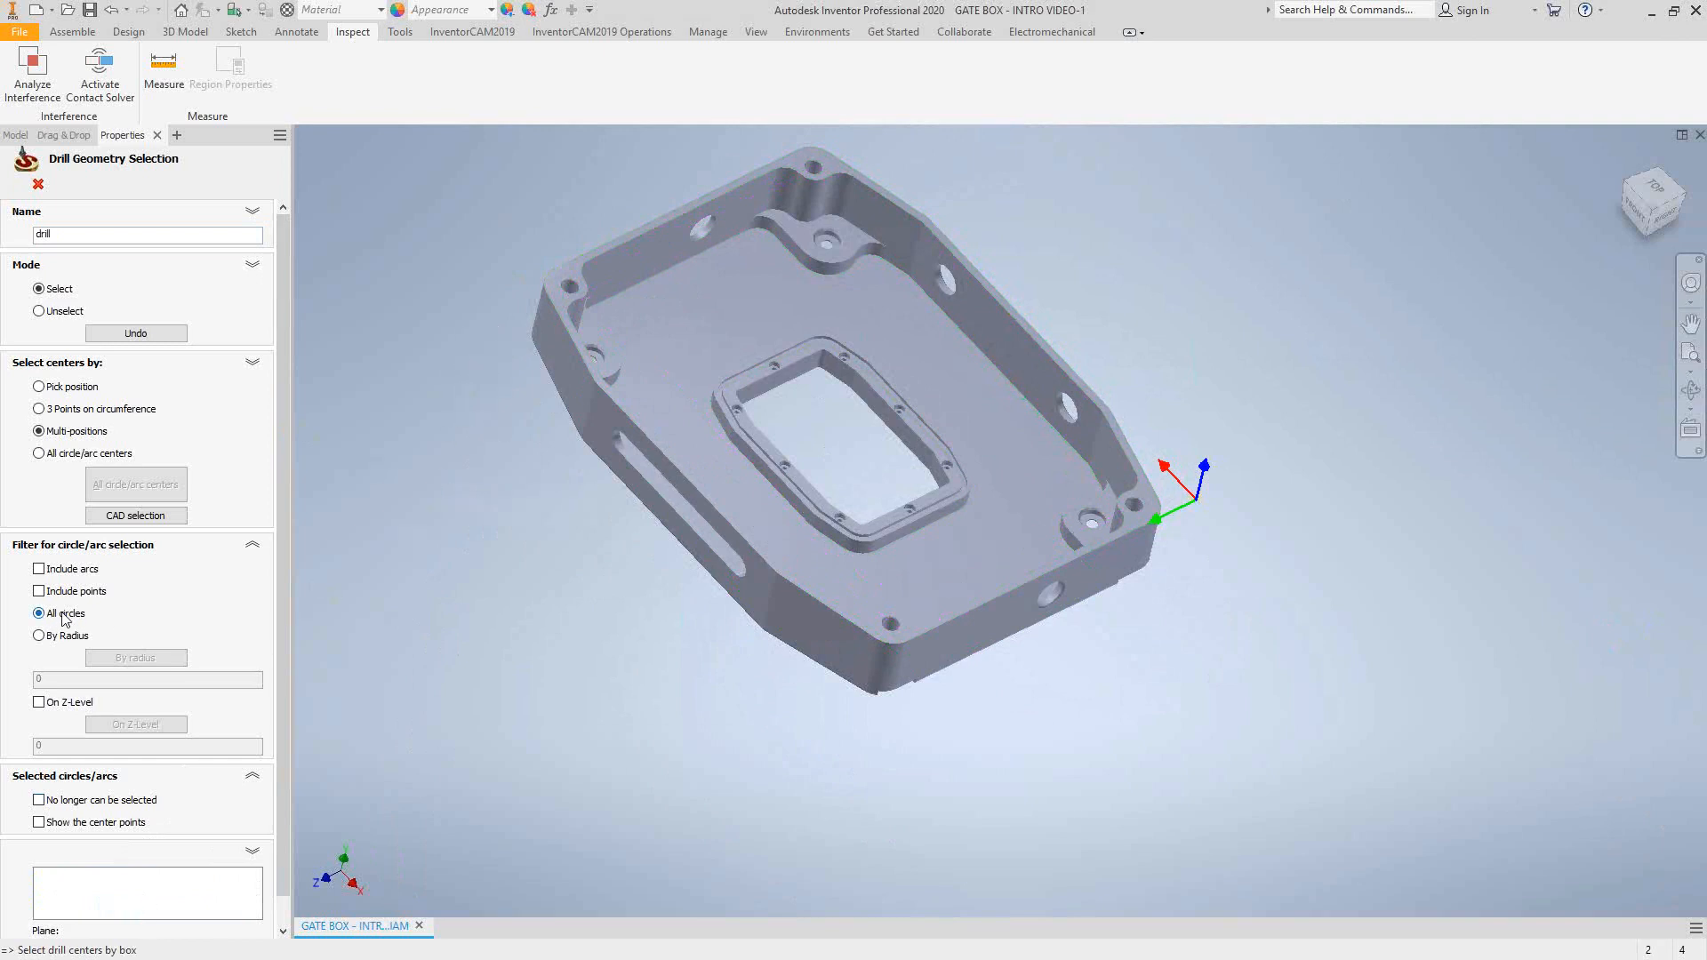
- Include arcs in the selection filter, pick the centers on the top rim face, and delete all of them
left_click(40, 570)
left_click(570, 269)
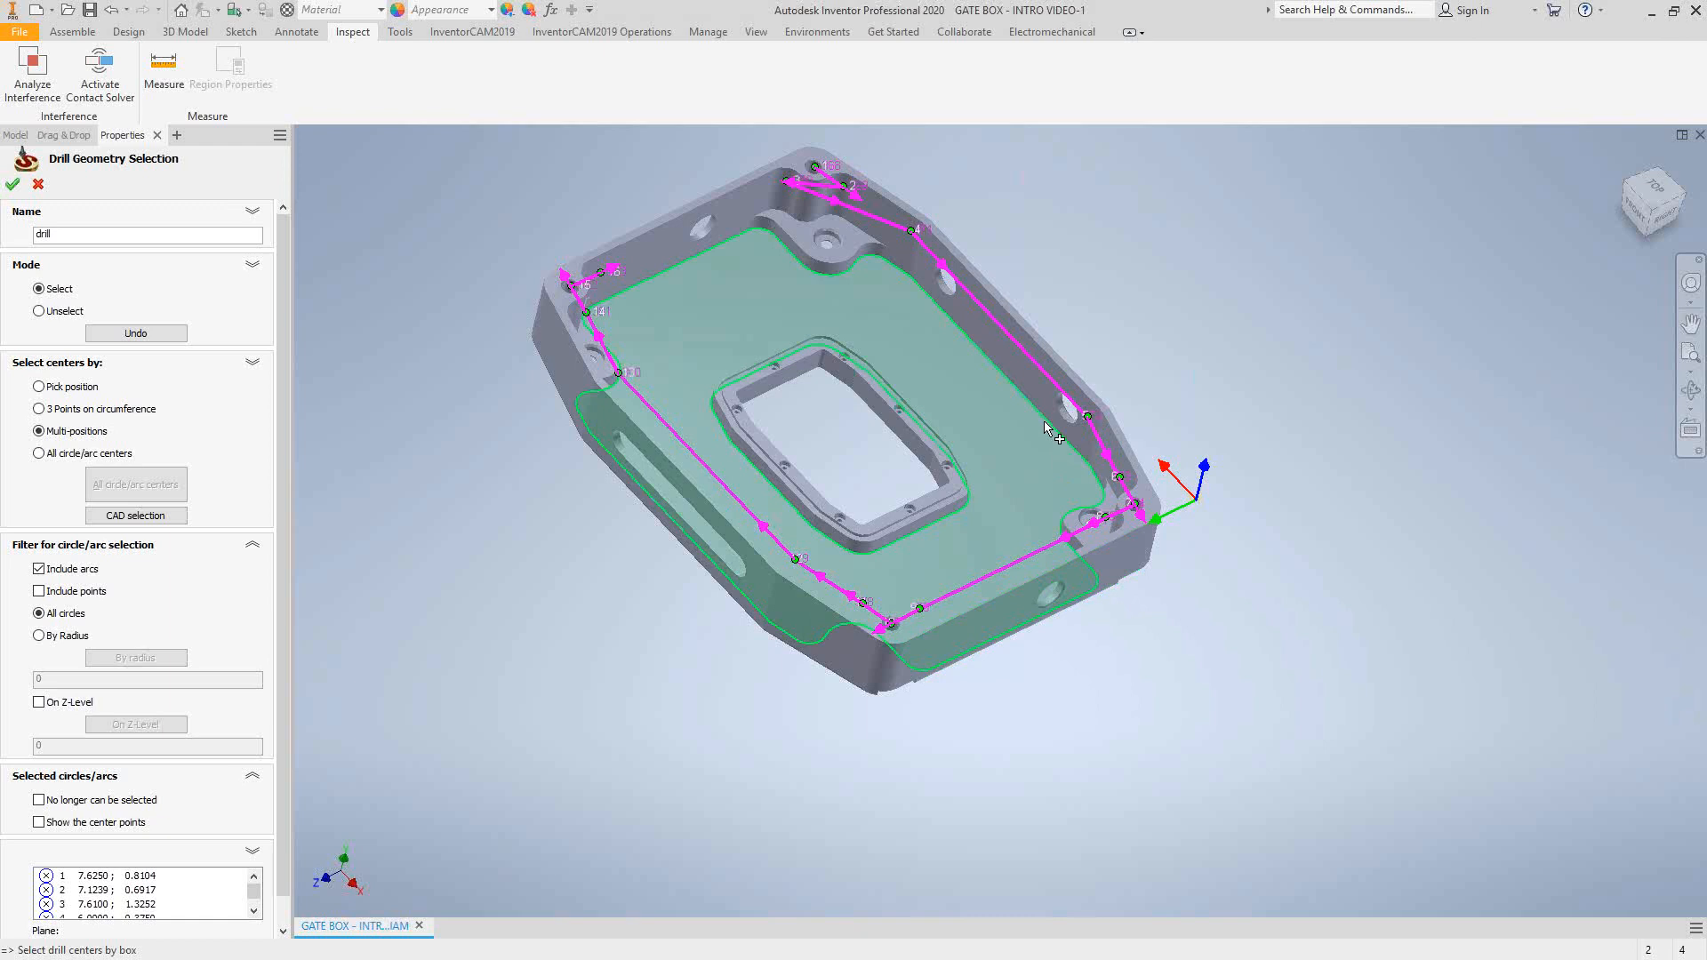
mouse_move(1072, 450)
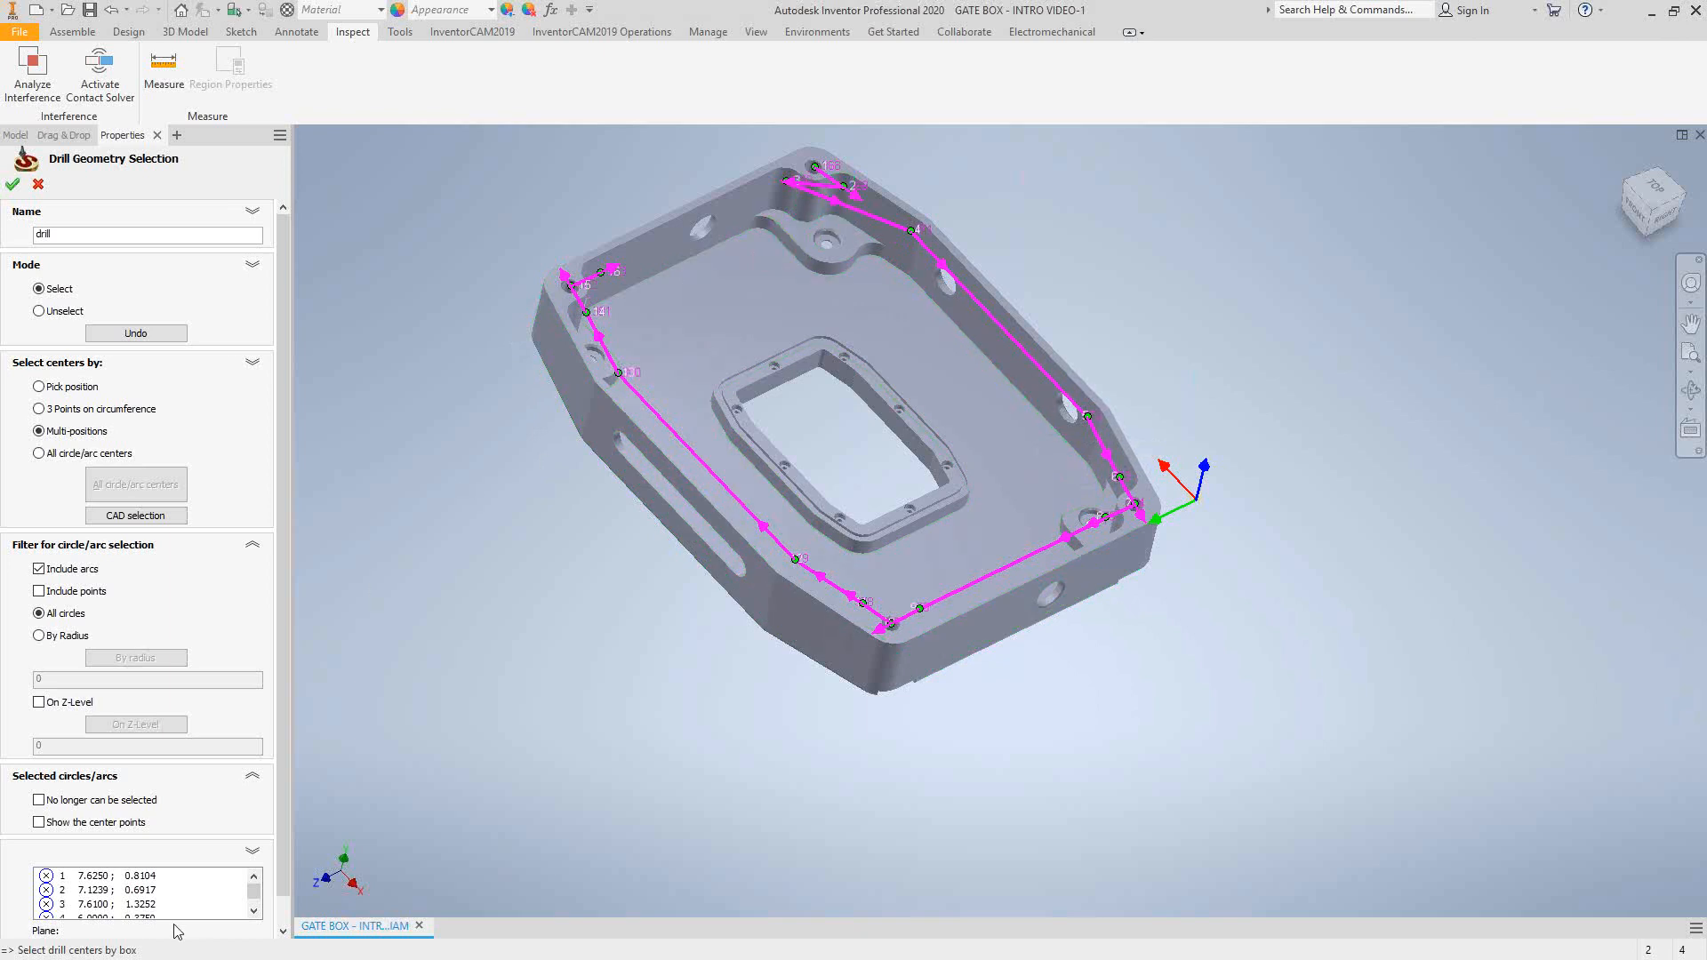
left_click(130, 891)
right_click(129, 892)
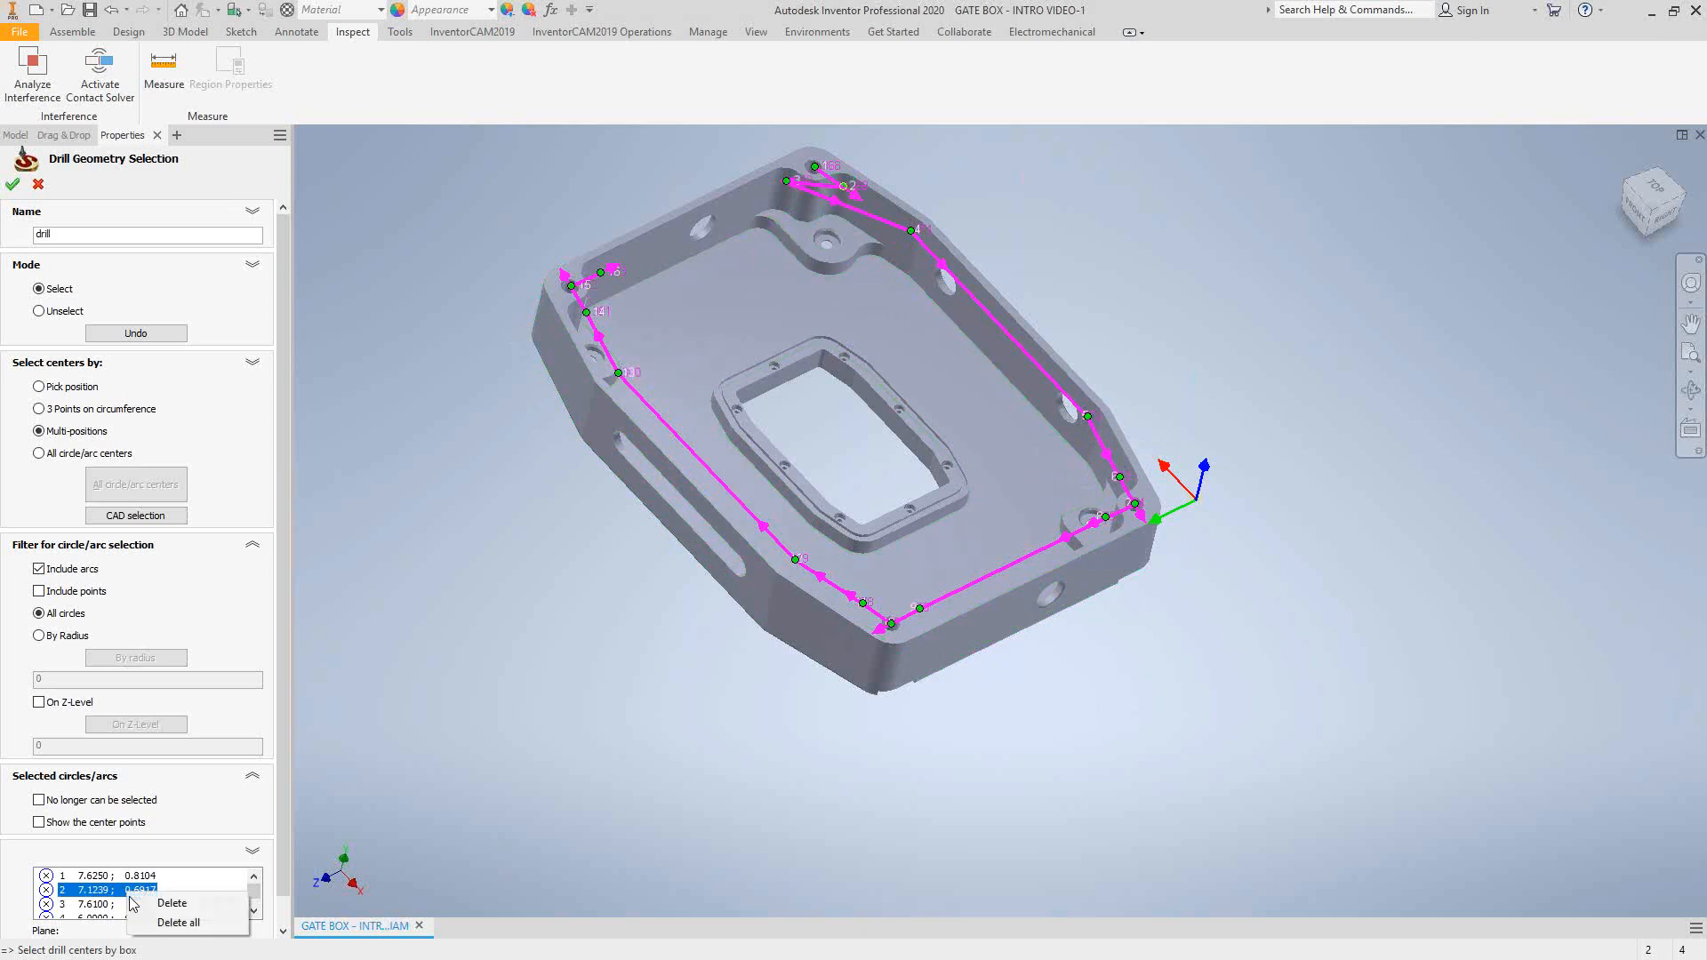
left_click(173, 923)
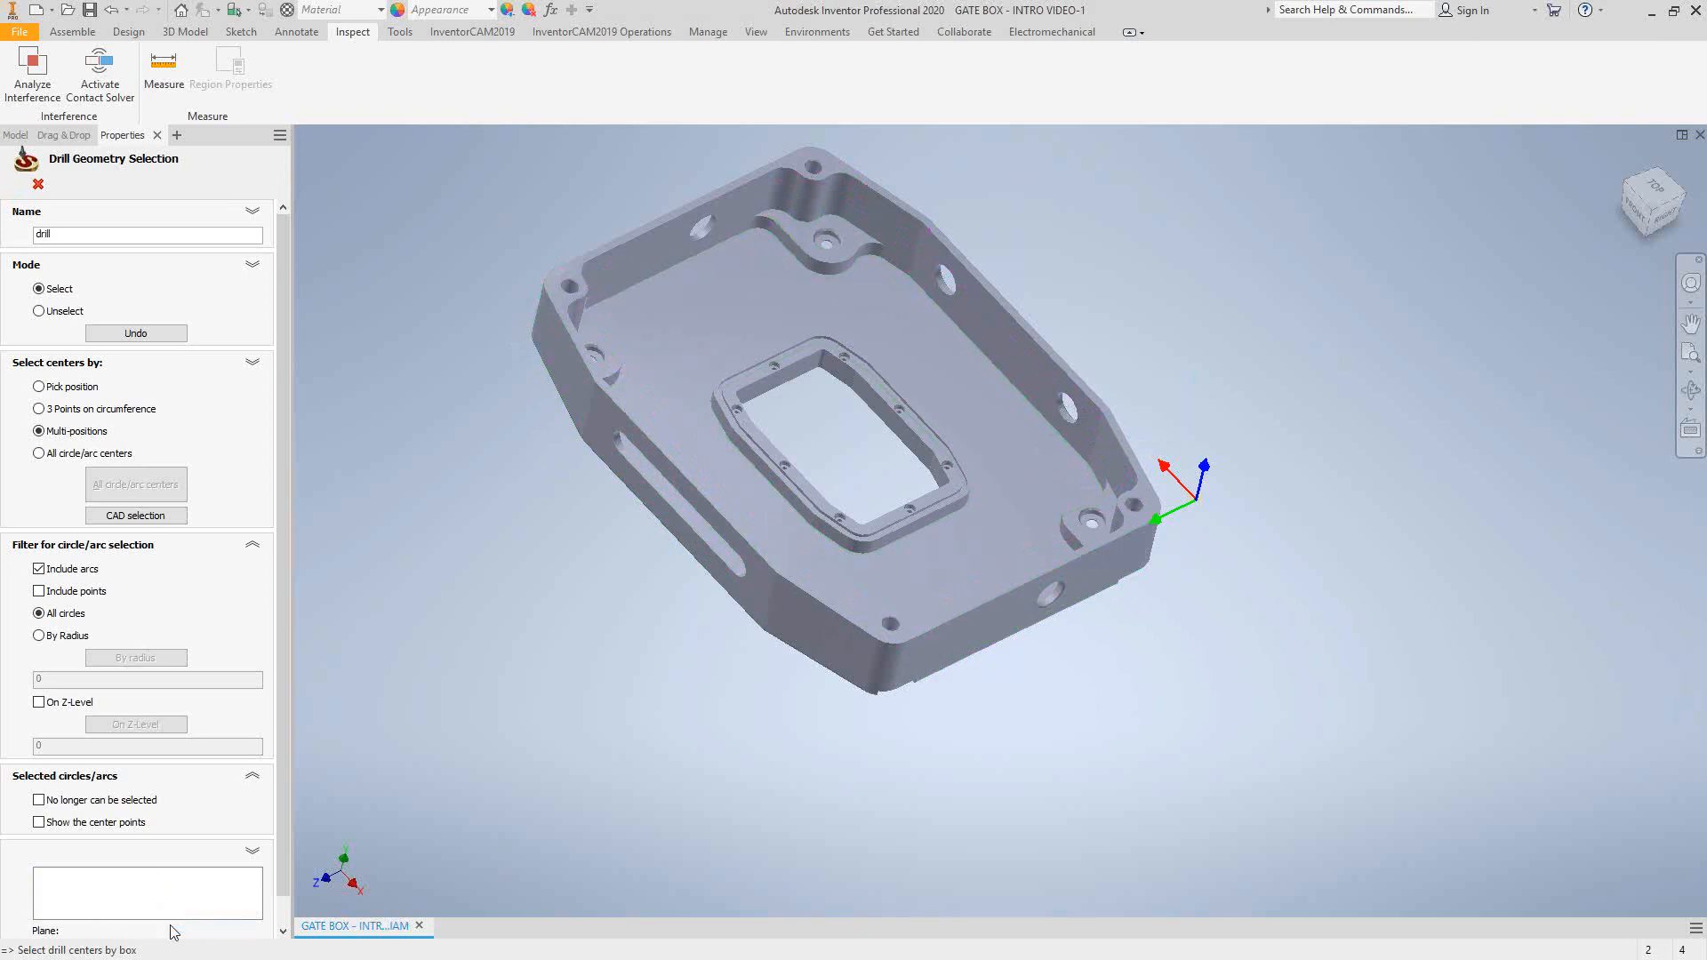
- Filter by the 0.265 radius picked from a corner arc, and select the matching centers on the top rim face
left_click(38, 635)
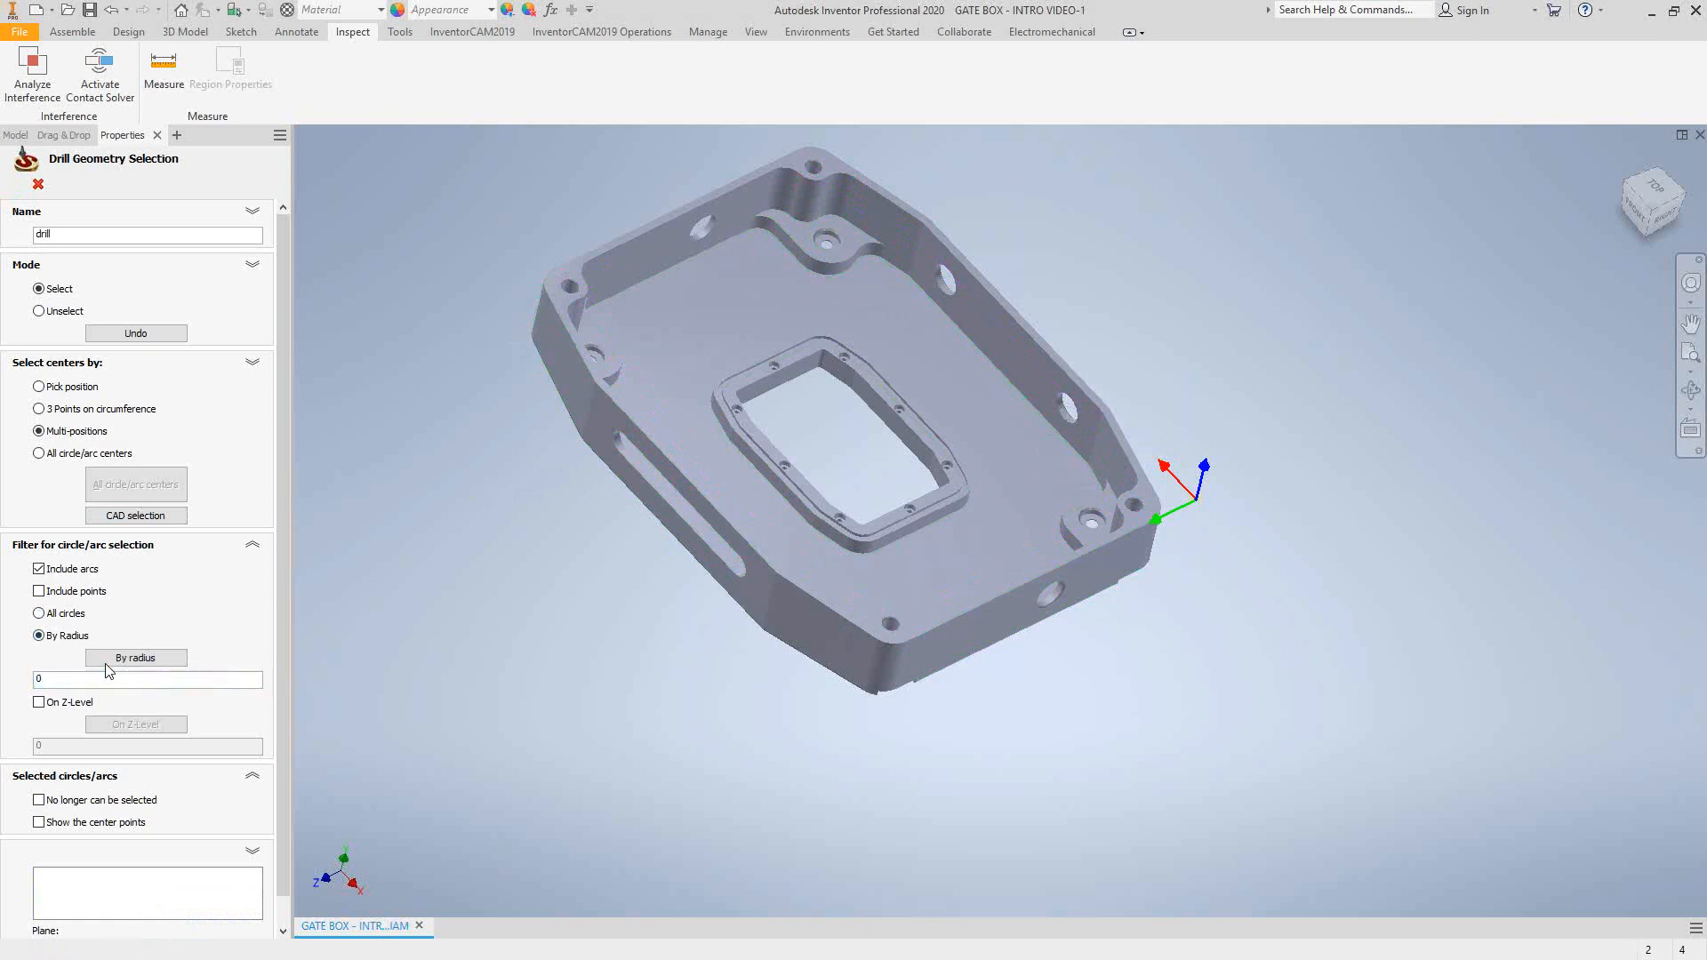
left_click(116, 657)
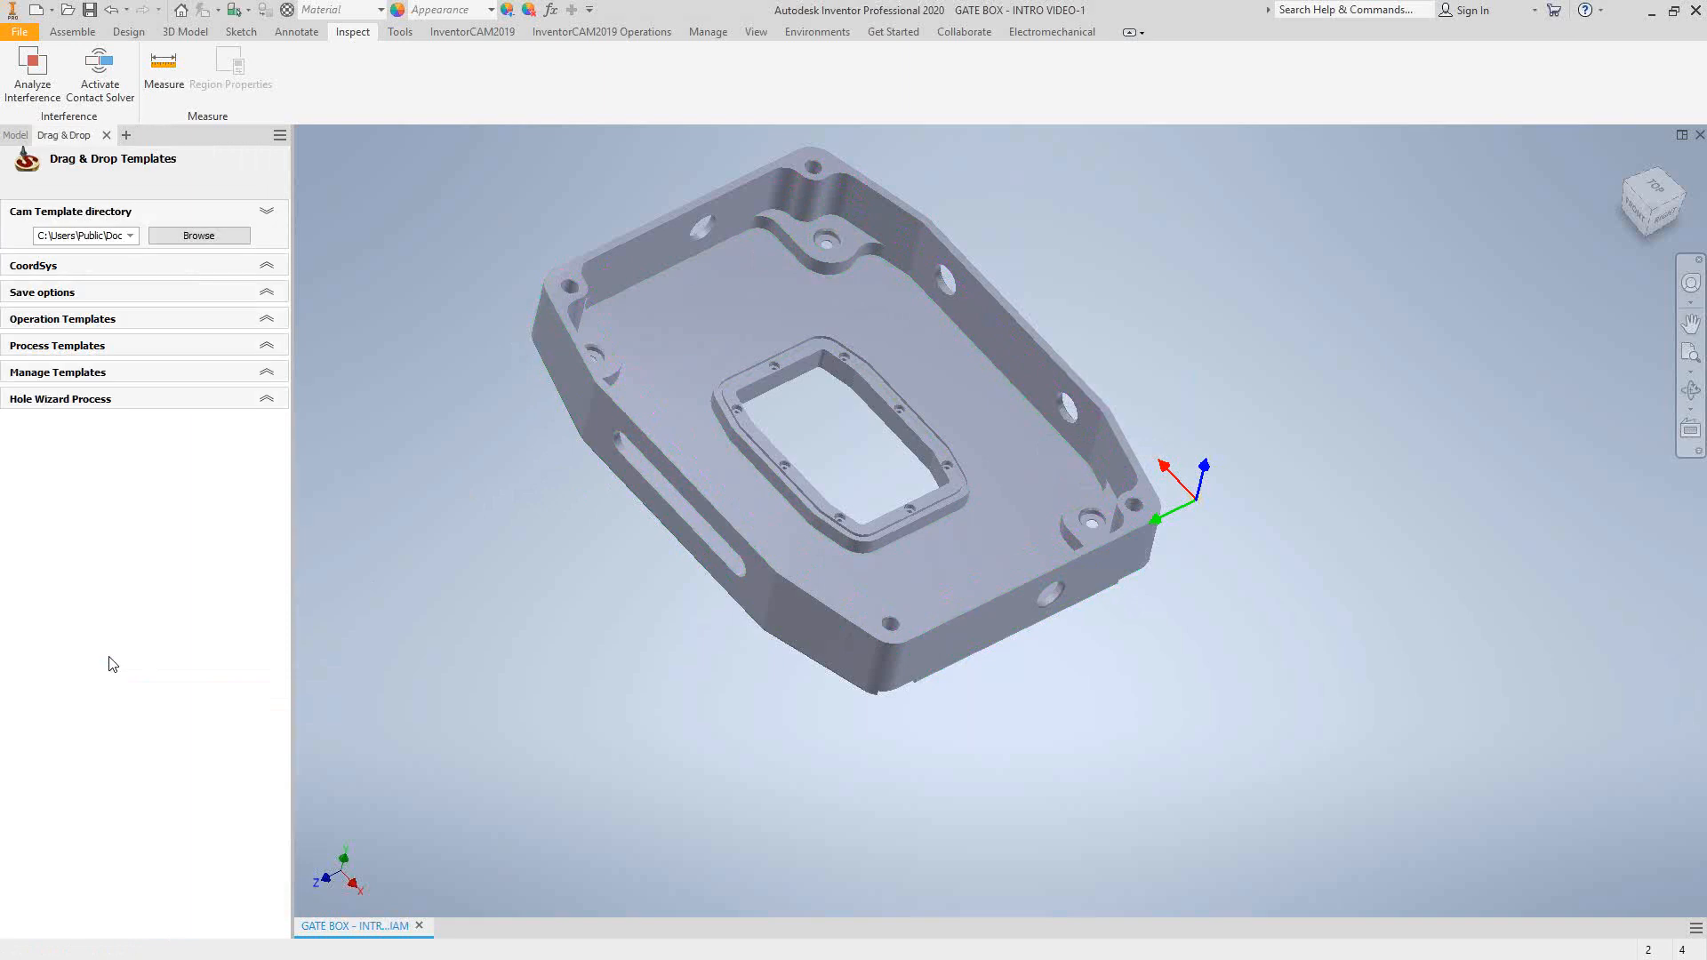
left_click(845, 173)
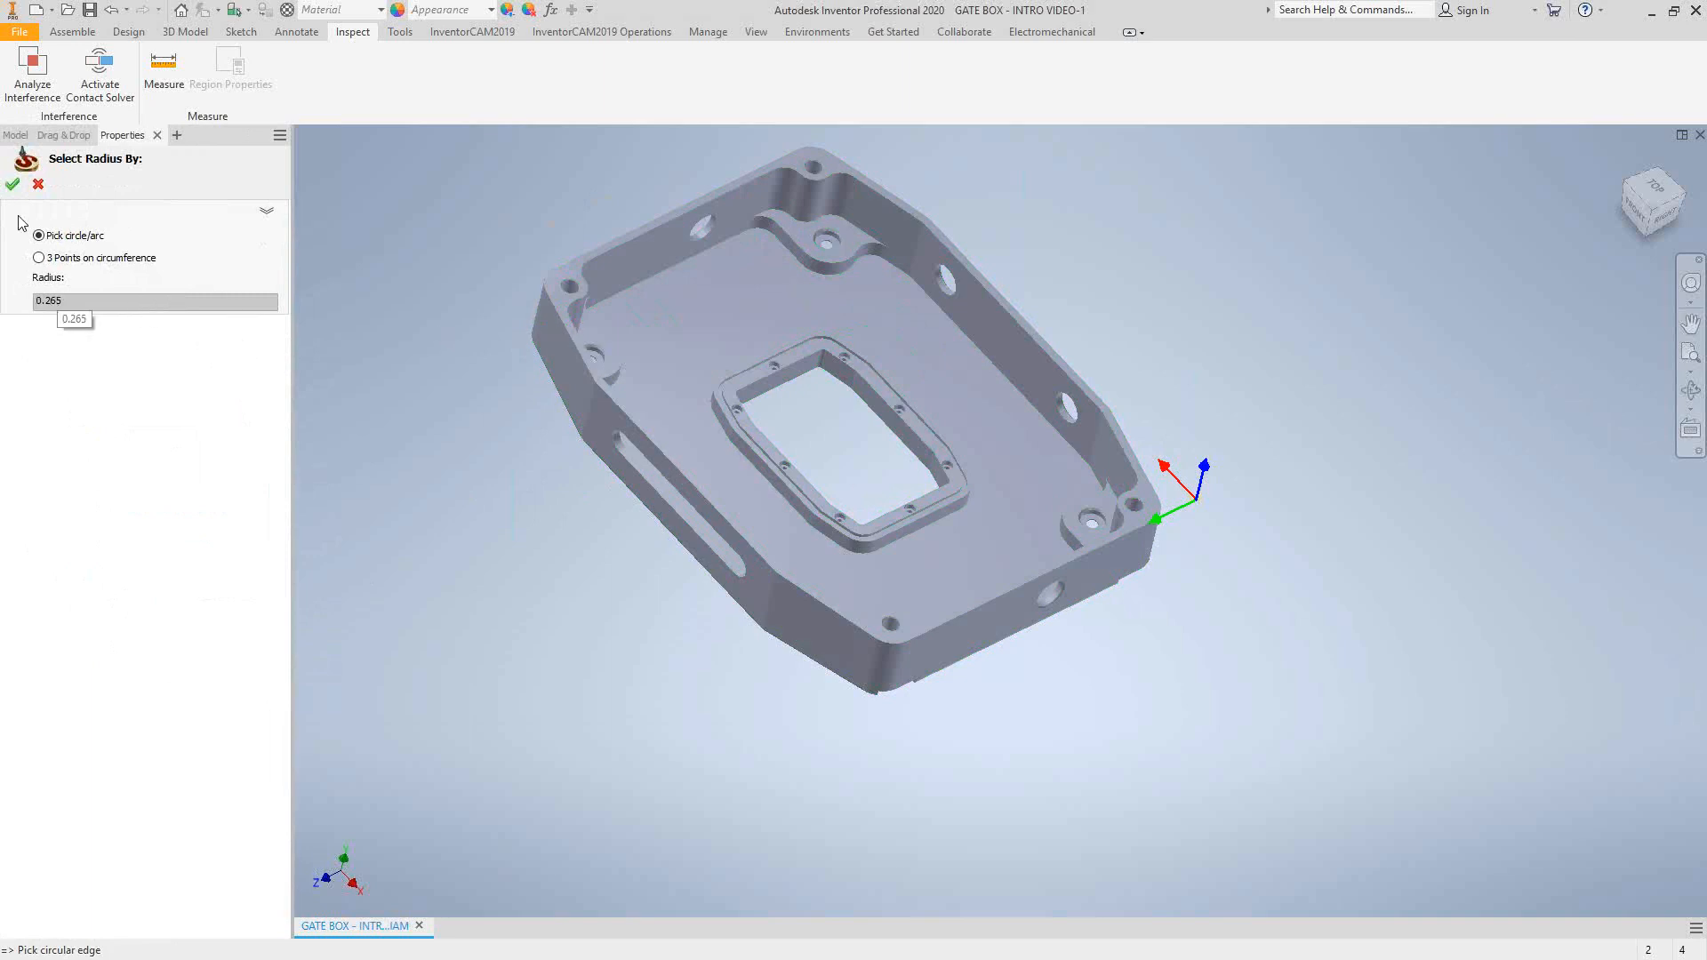
left_click(12, 184)
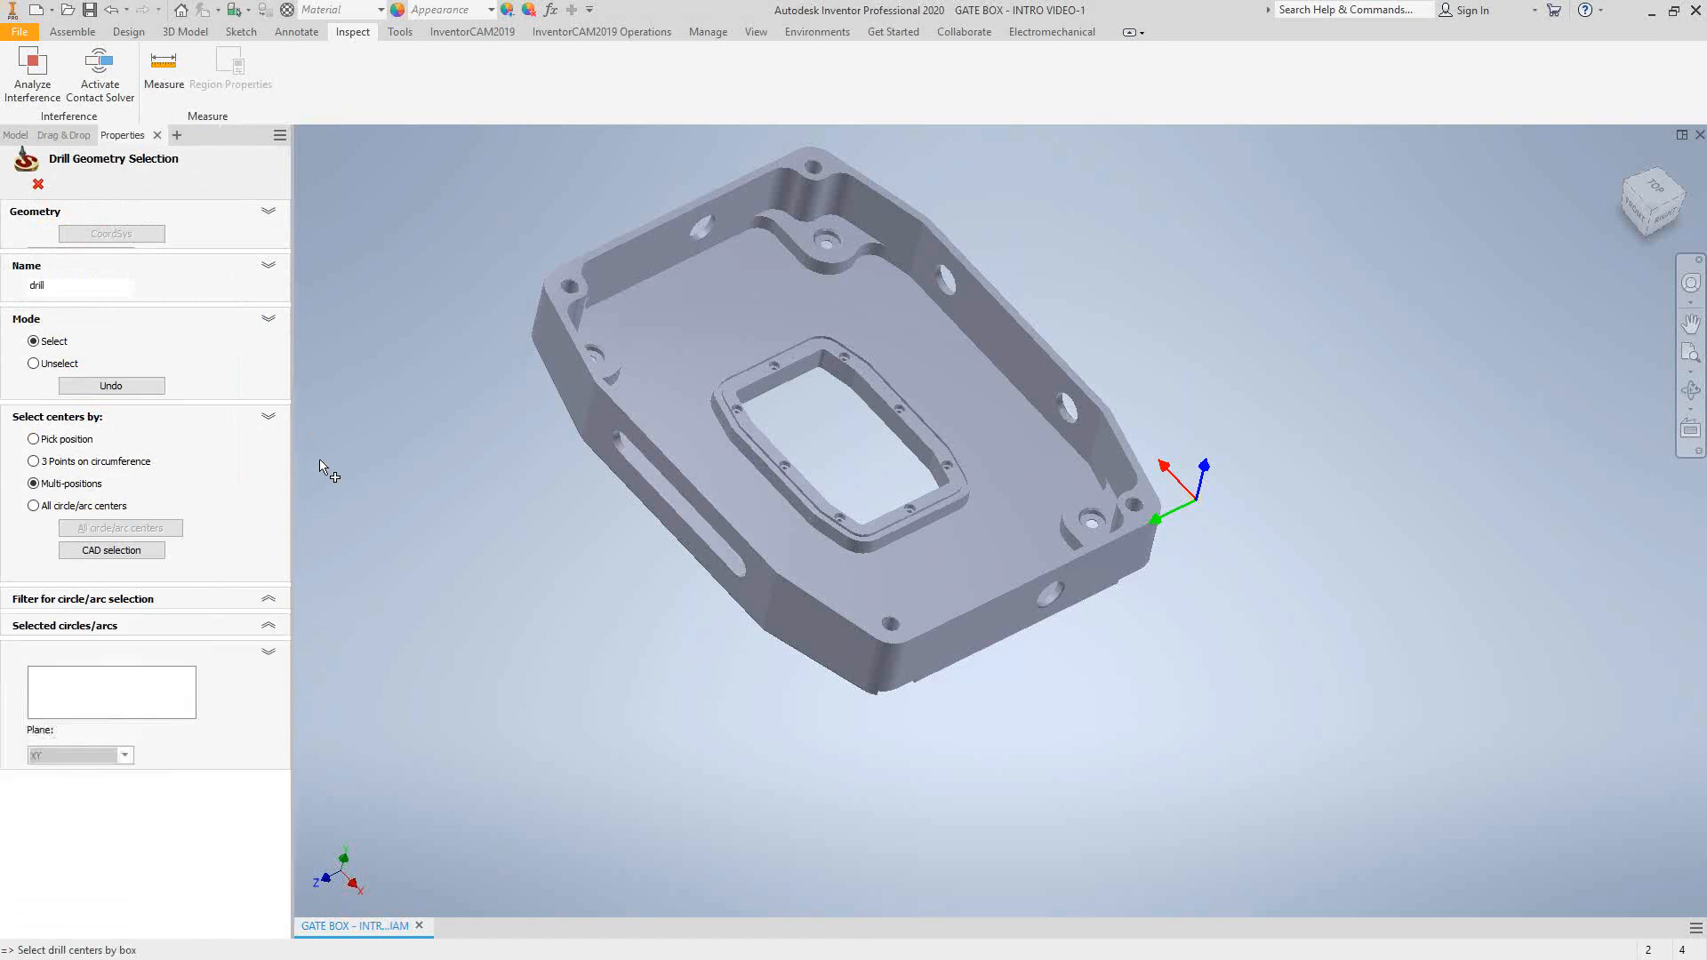
left_click(570, 272)
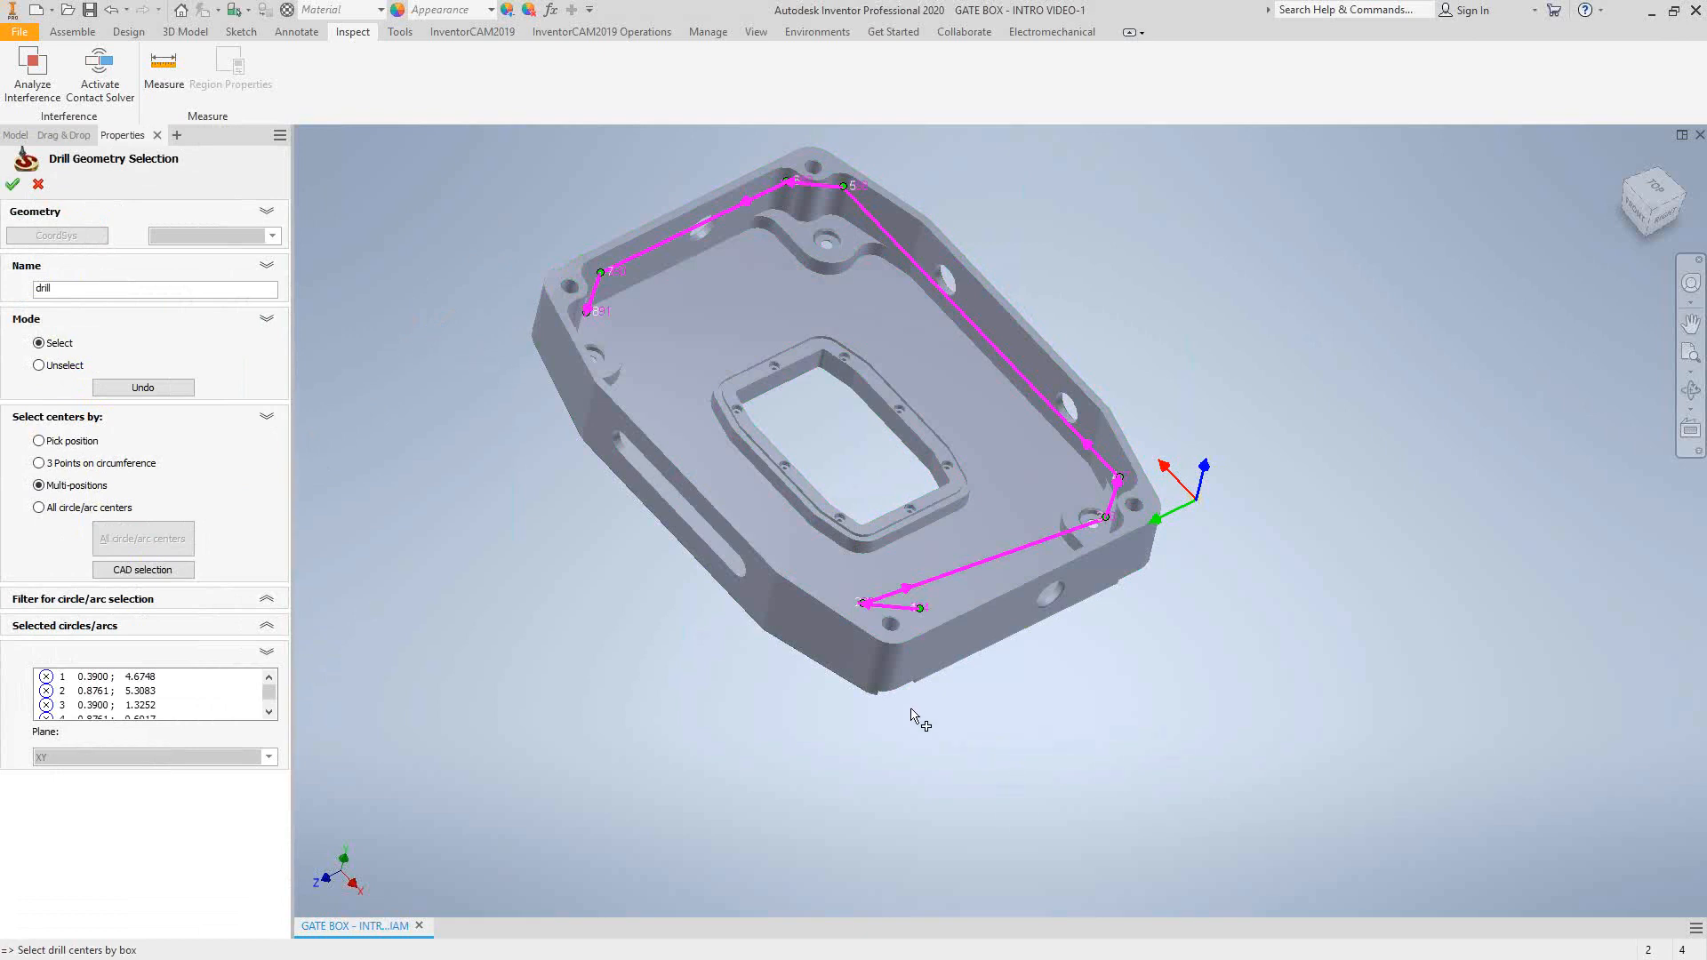
- Examine the selected drill centers around the corner hole against their entries in the coordinate list
scroll(882, 604, "up", 3)
scroll(881, 587, "up", 3)
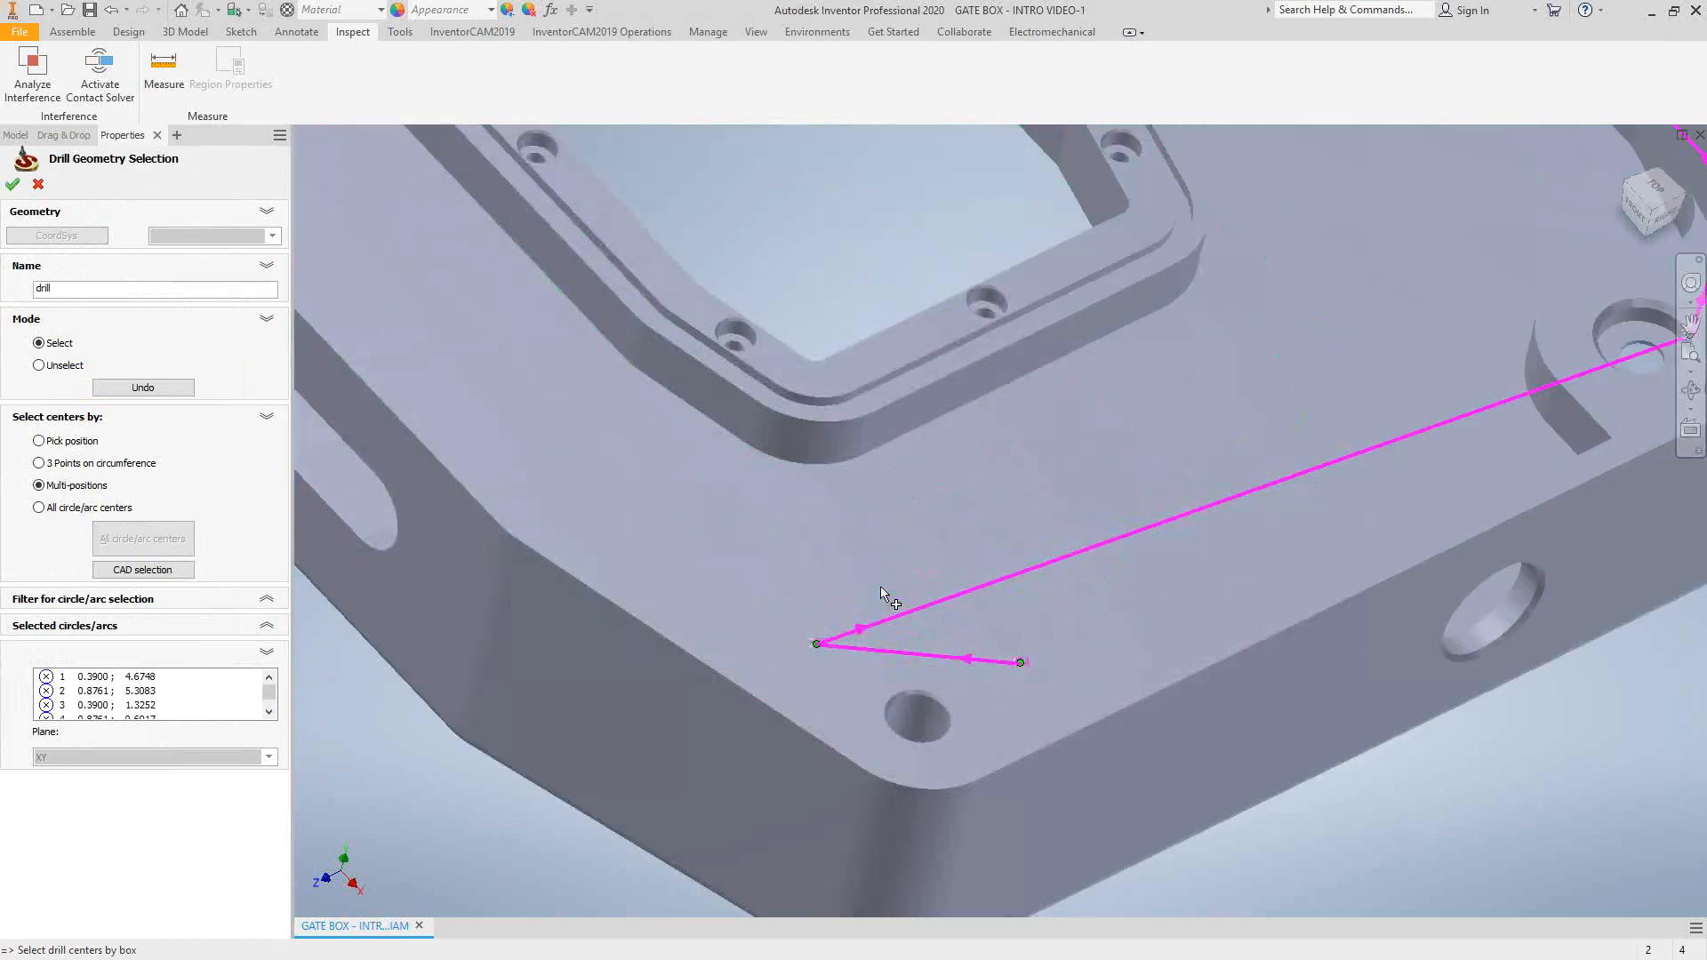
mouse_move(911, 622)
left_click(268, 712)
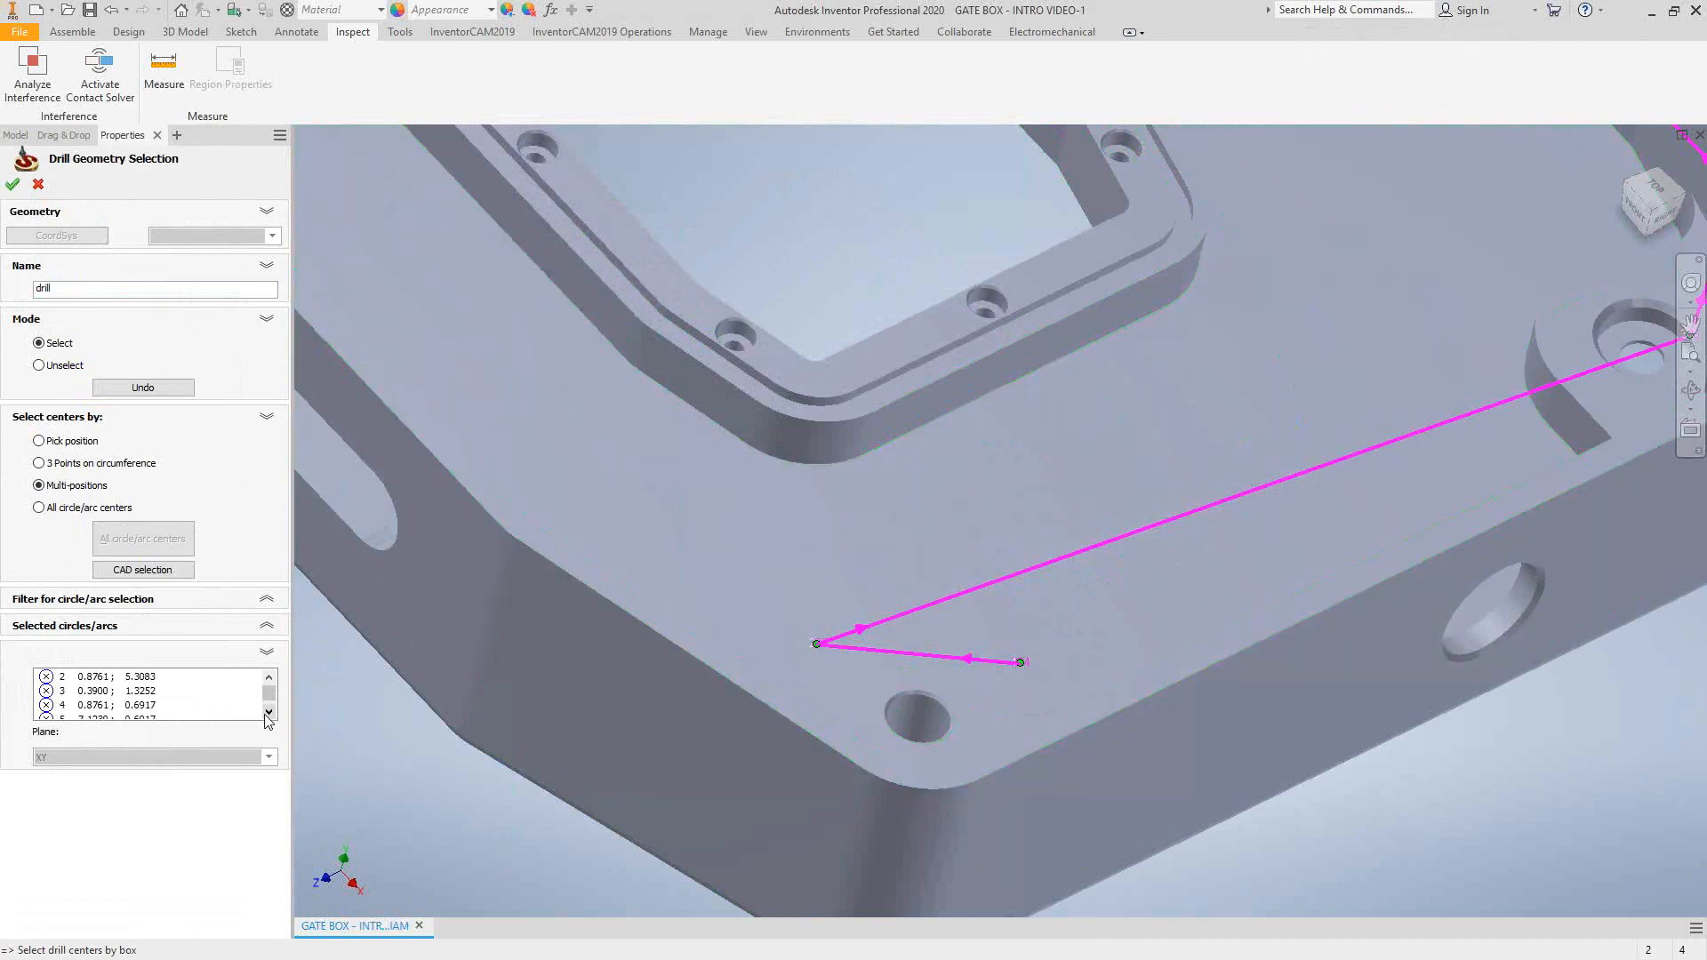
left_click(93, 705)
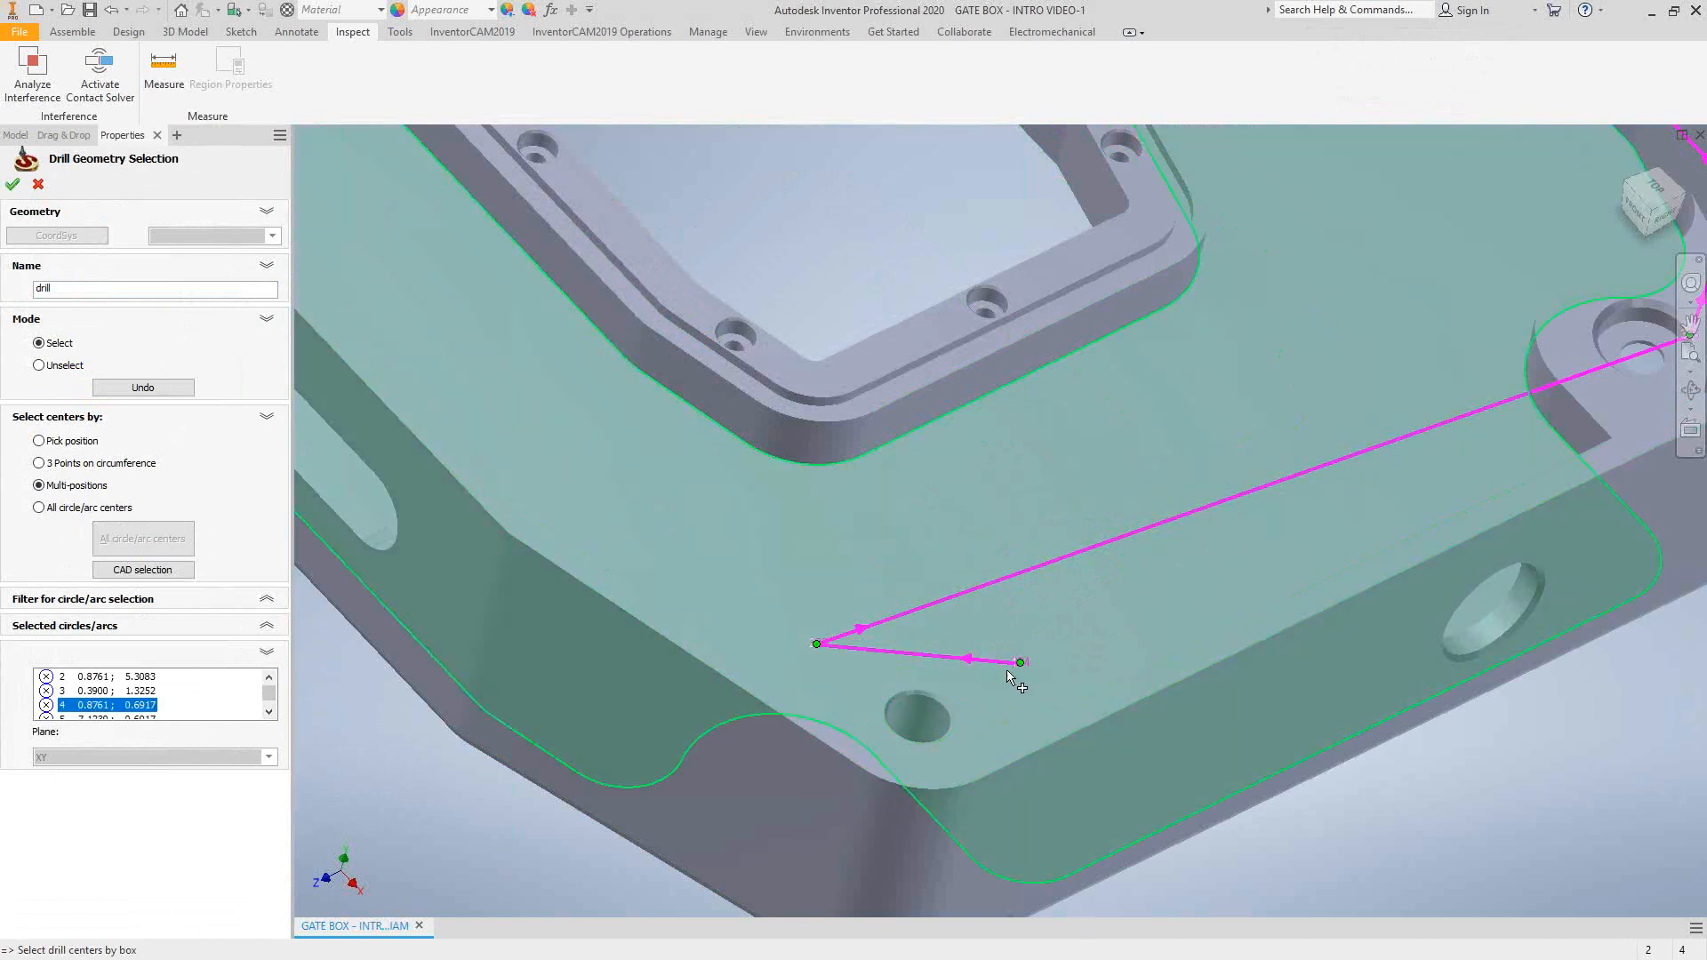
left_click(269, 678)
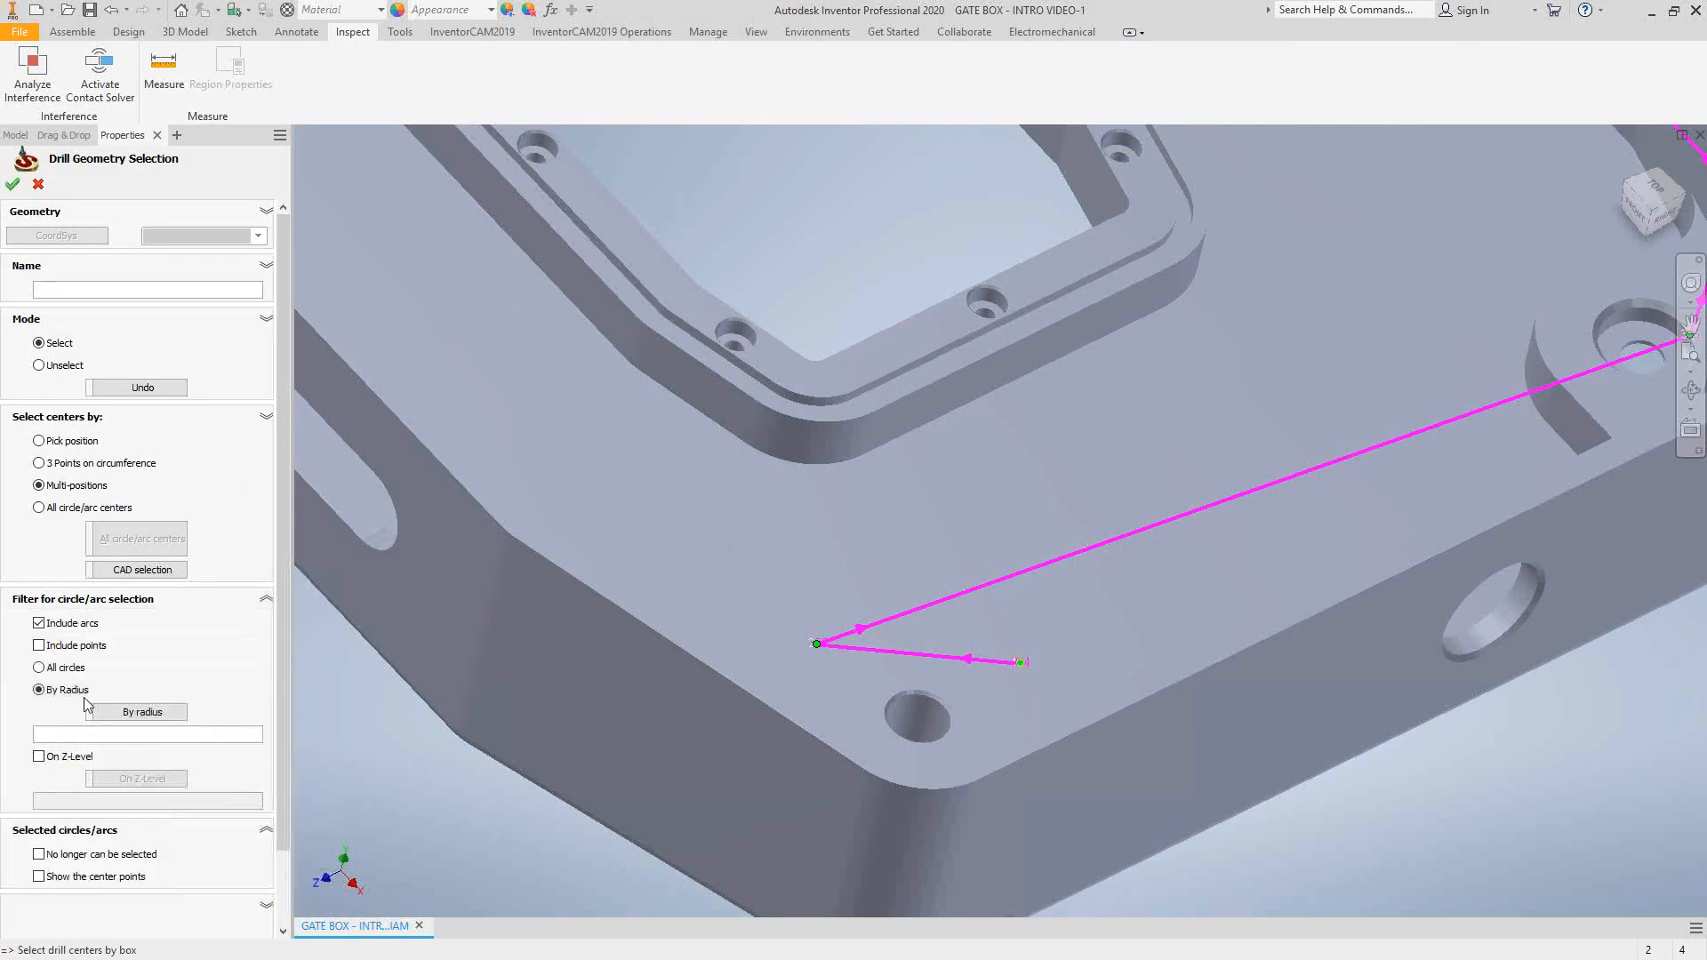
- Collapse the list of selected centers and accept the drill geometry
scroll(233, 751, "down", 2)
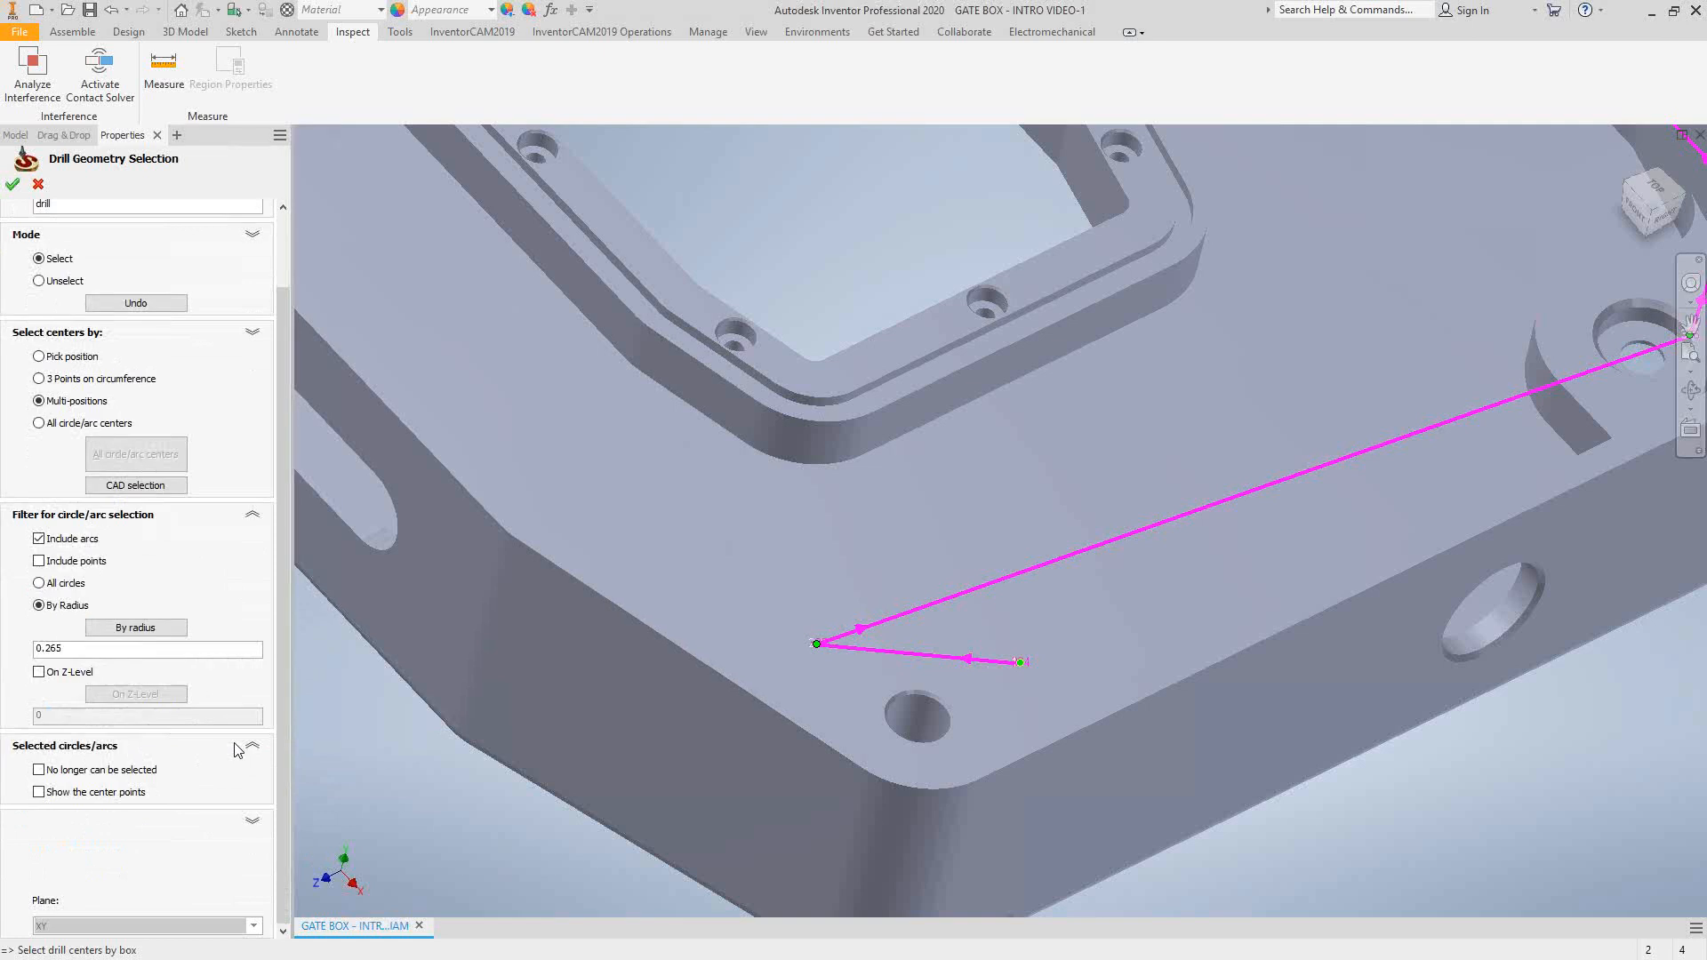
left_click(253, 820)
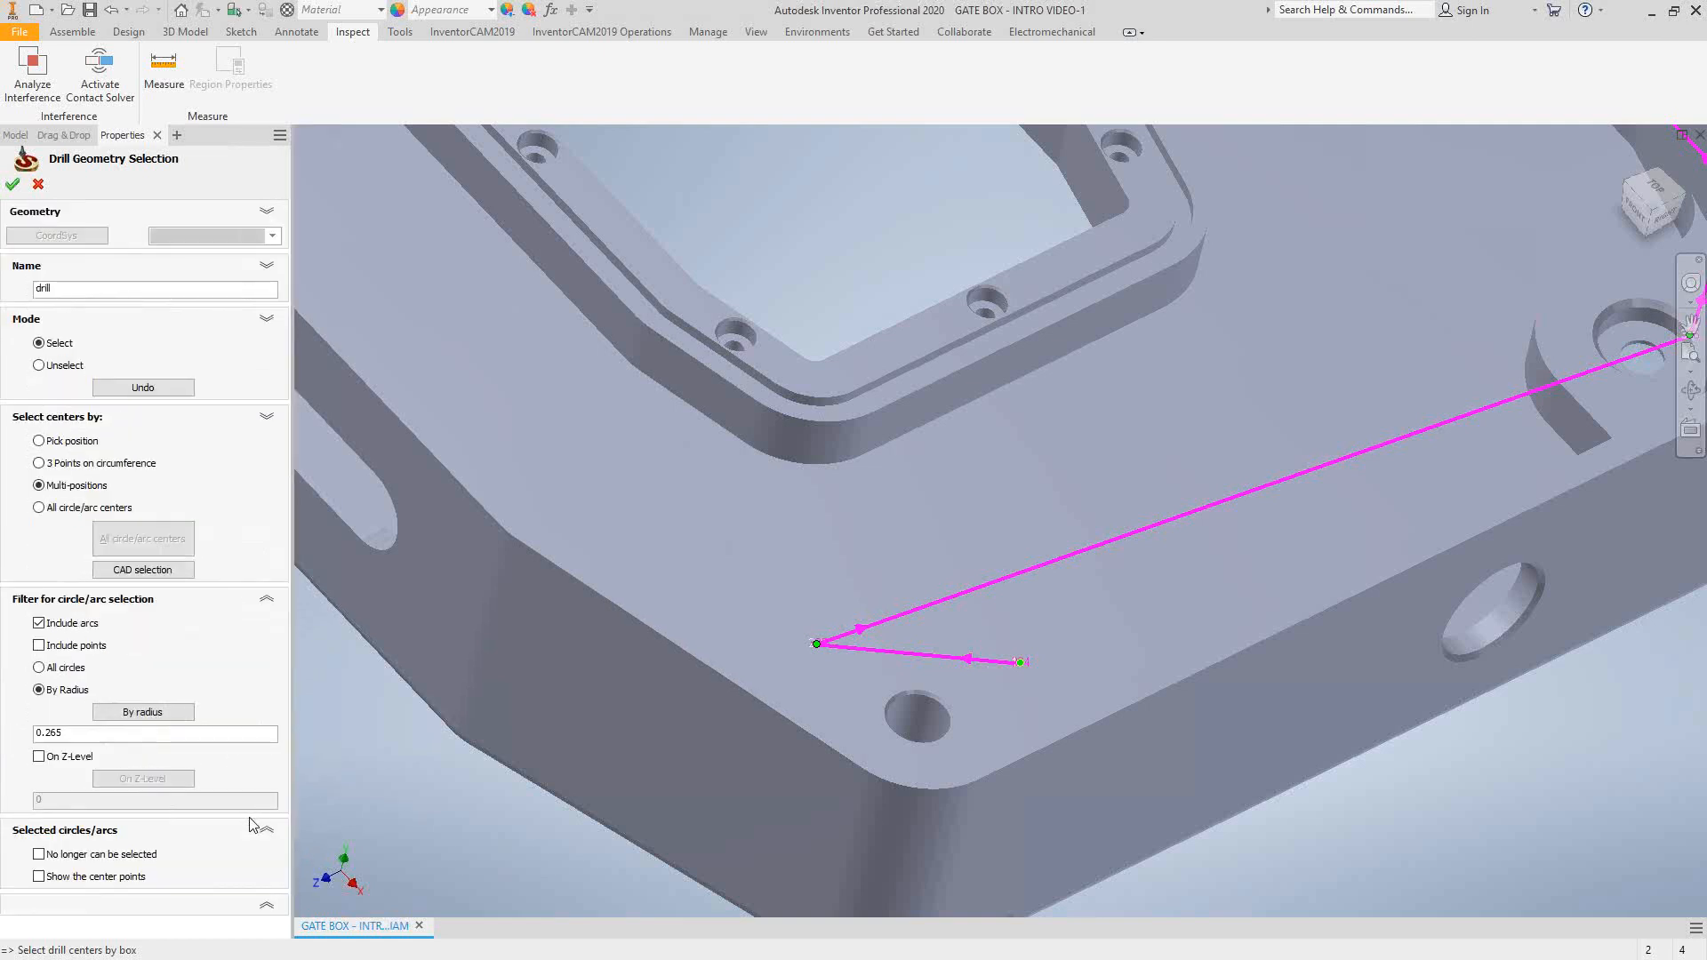
left_click(13, 185)
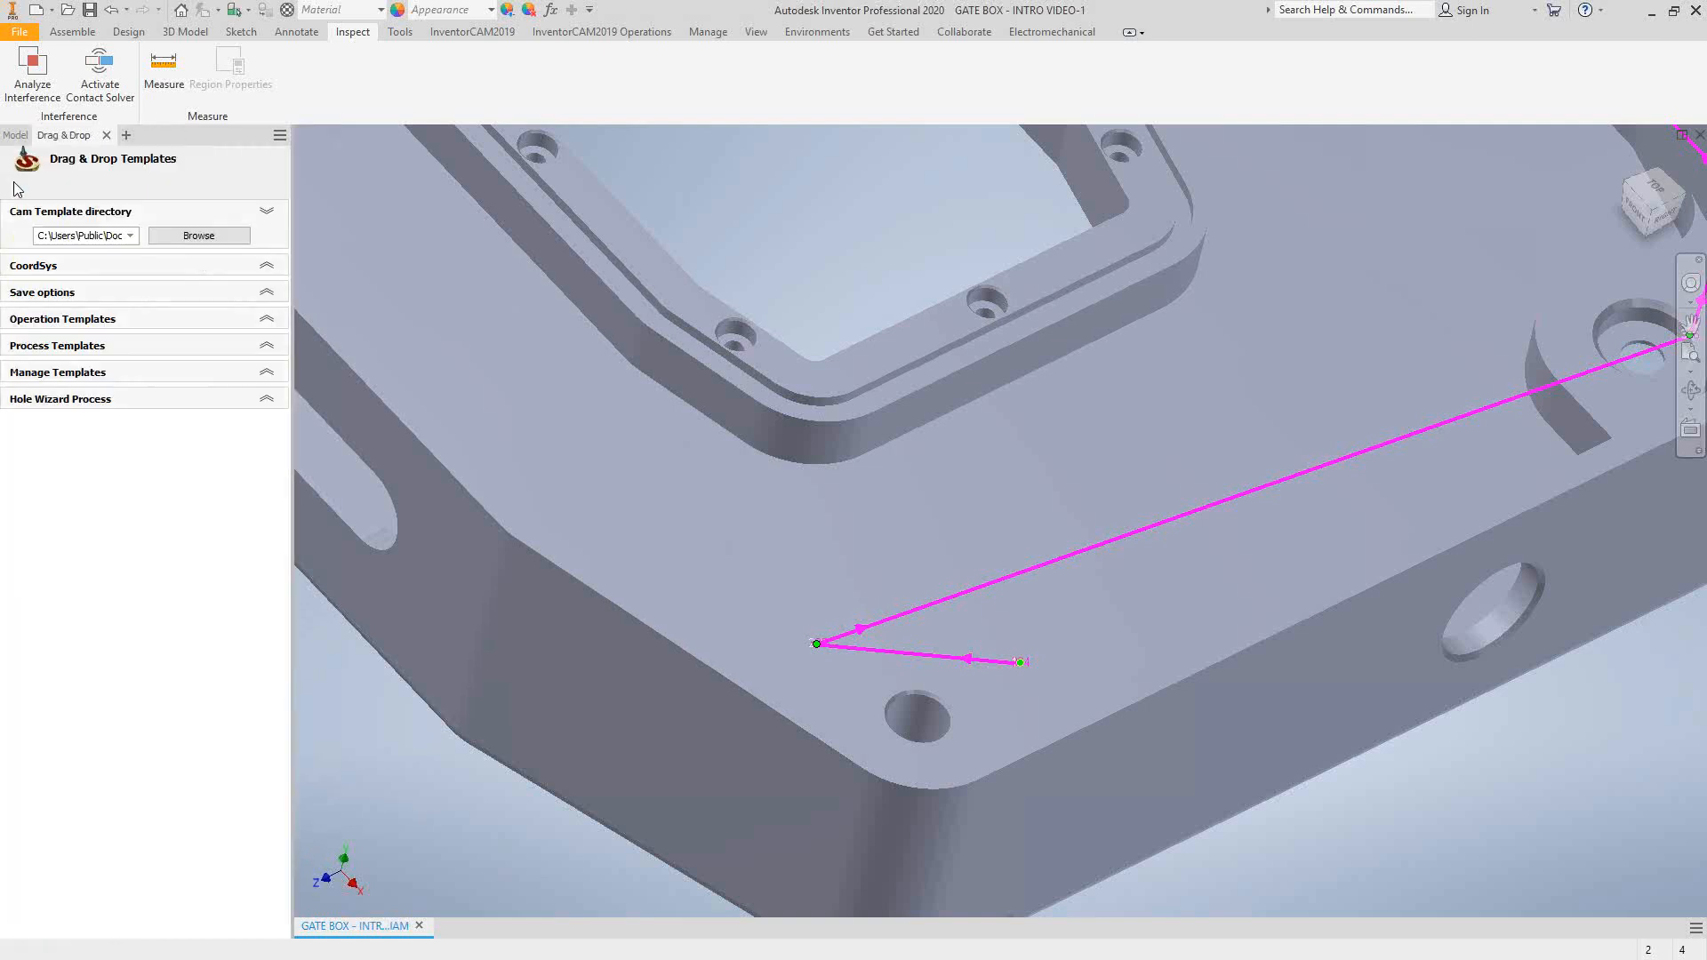
- Reorder the selected drill centers by moving the first one down to second place, and accept the drill geometry
left_click(504, 373)
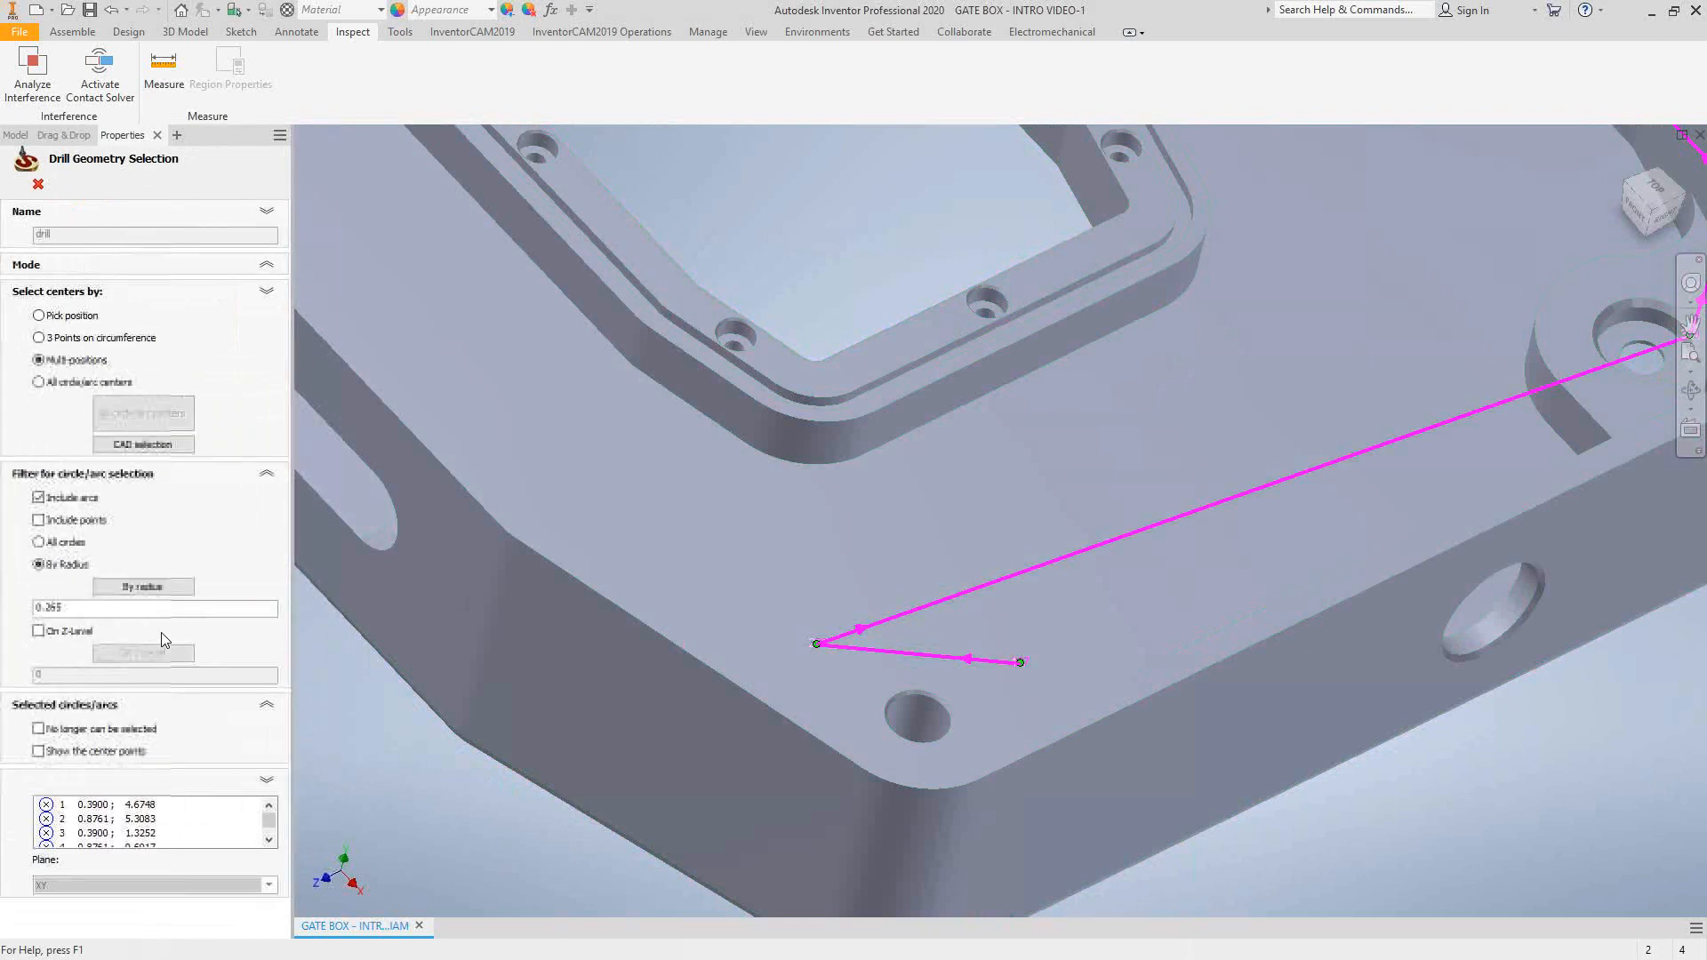
left_click(73, 804)
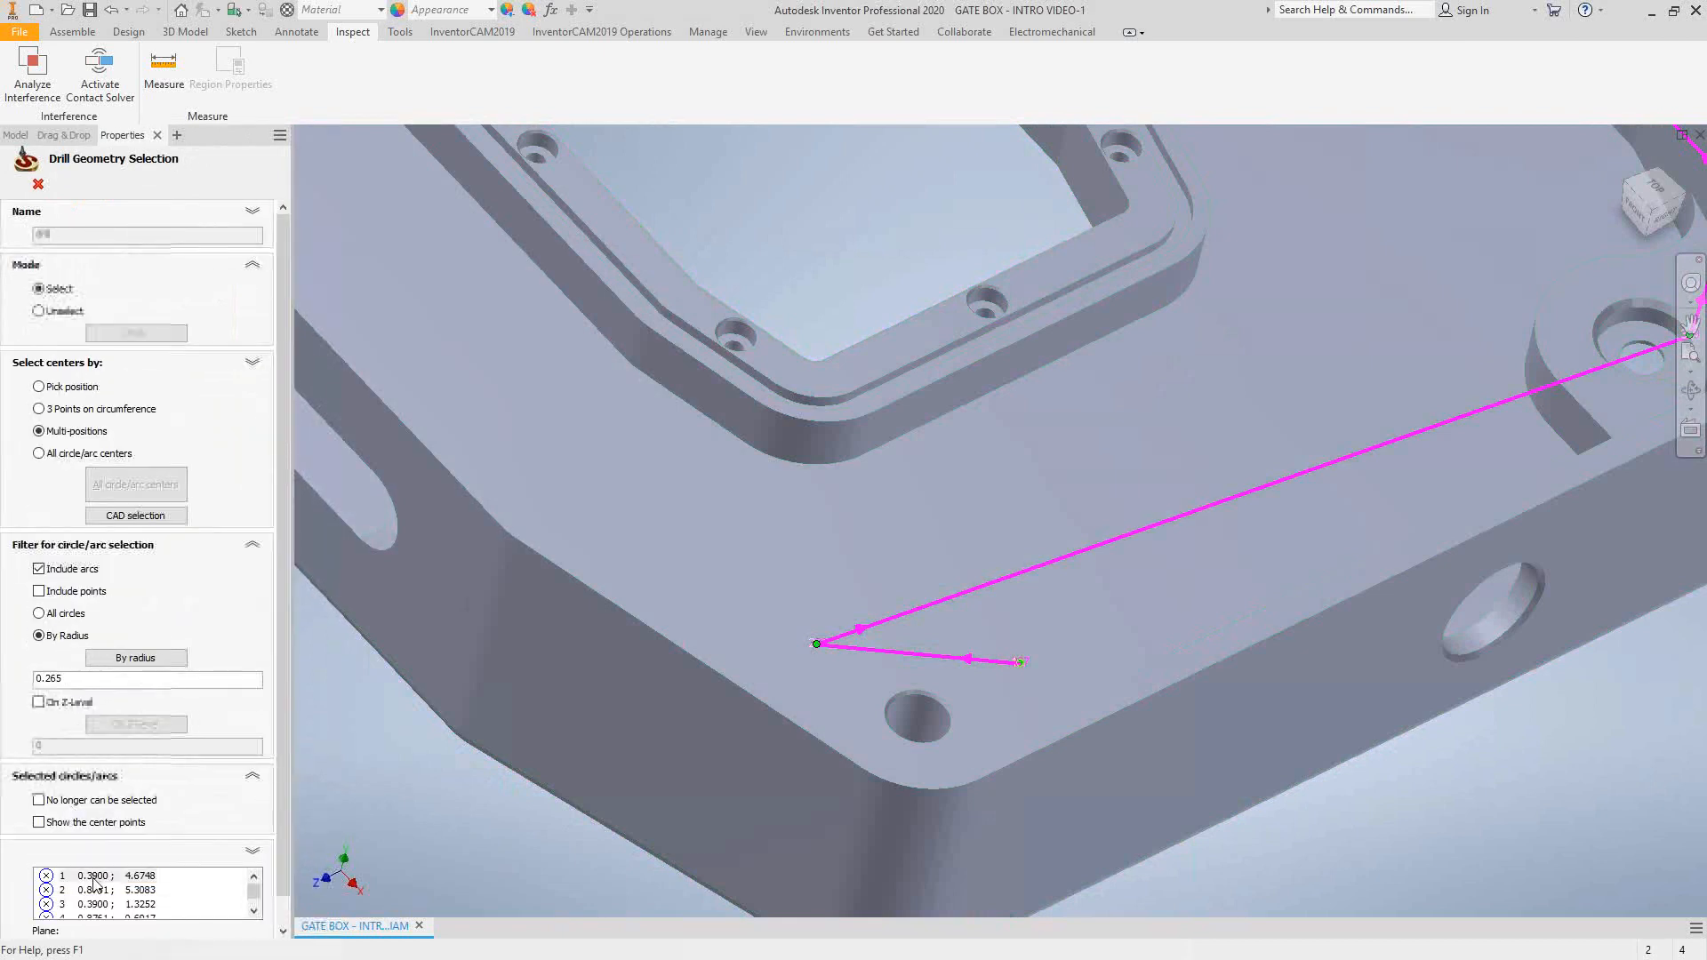
left_click_drag(80, 882, 69, 897)
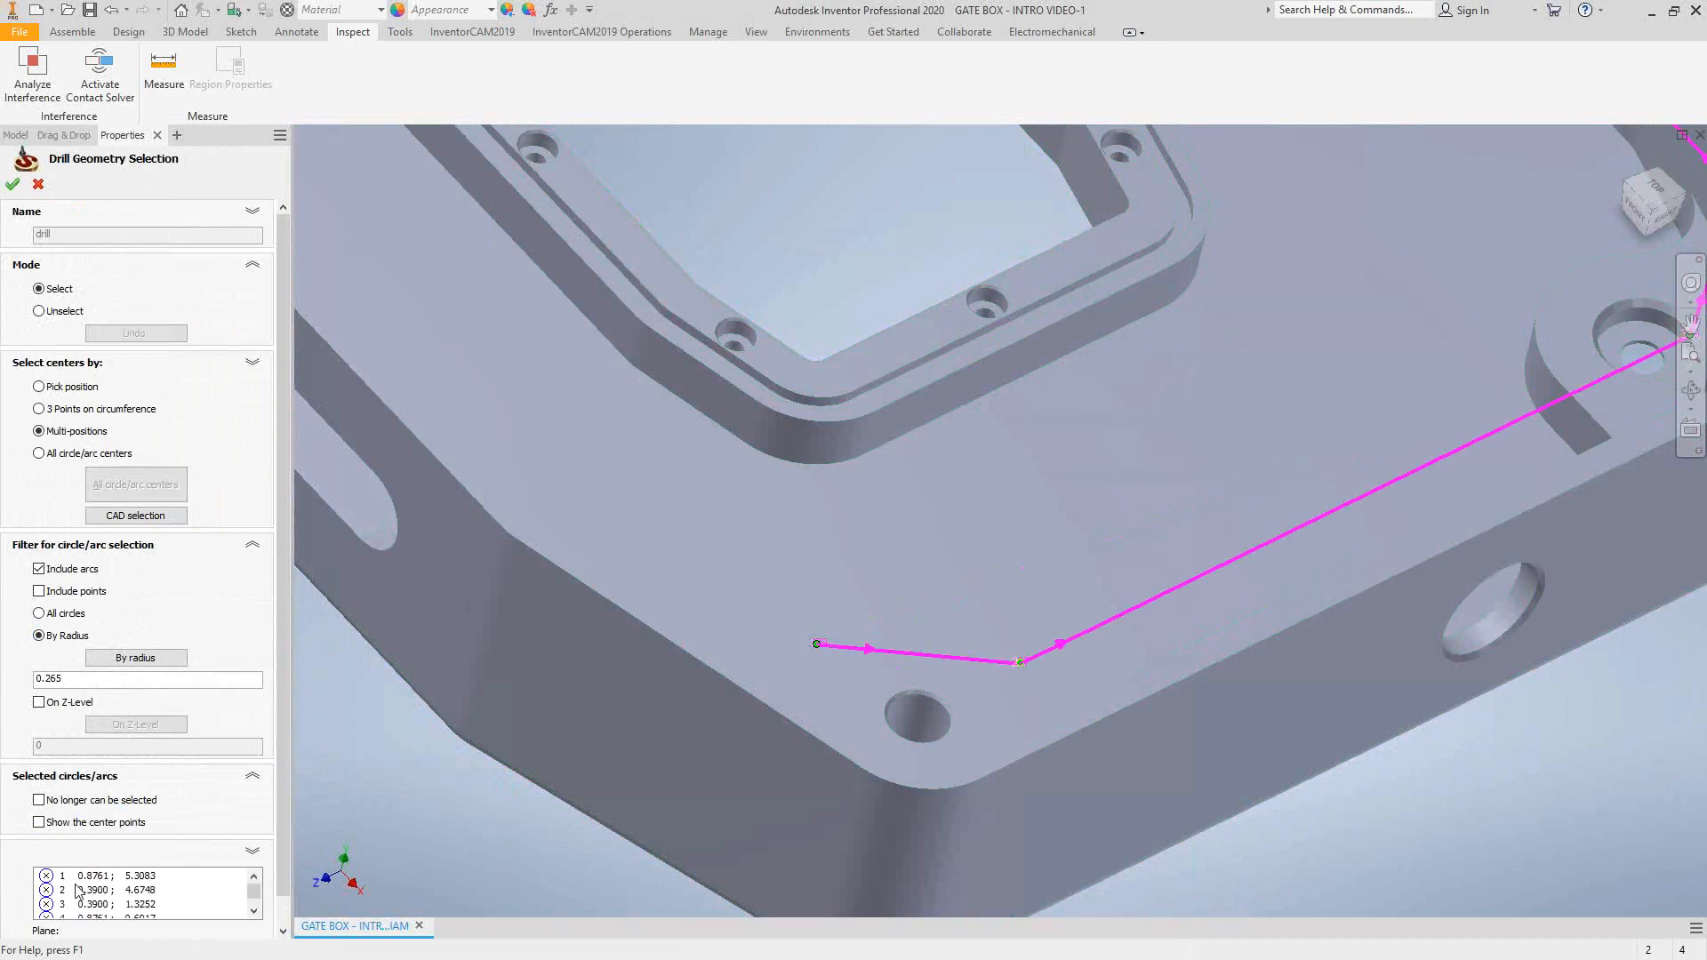
scroll(473, 557, "up", 4)
scroll(426, 354, "down", 2)
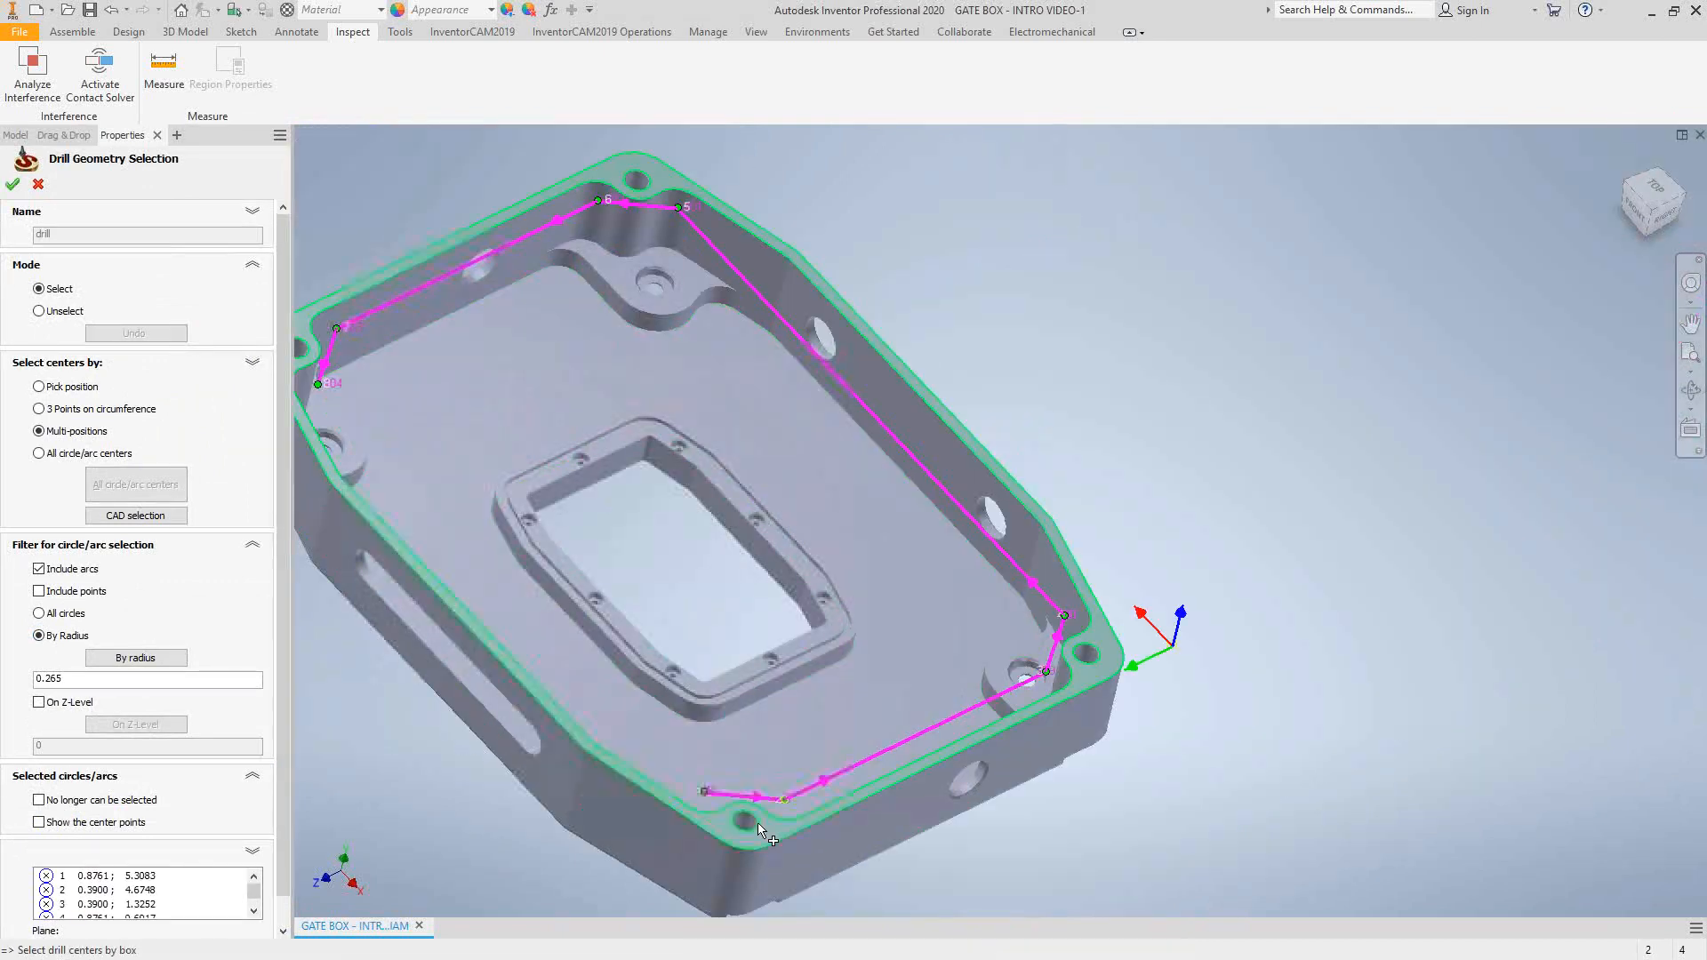
left_click(13, 185)
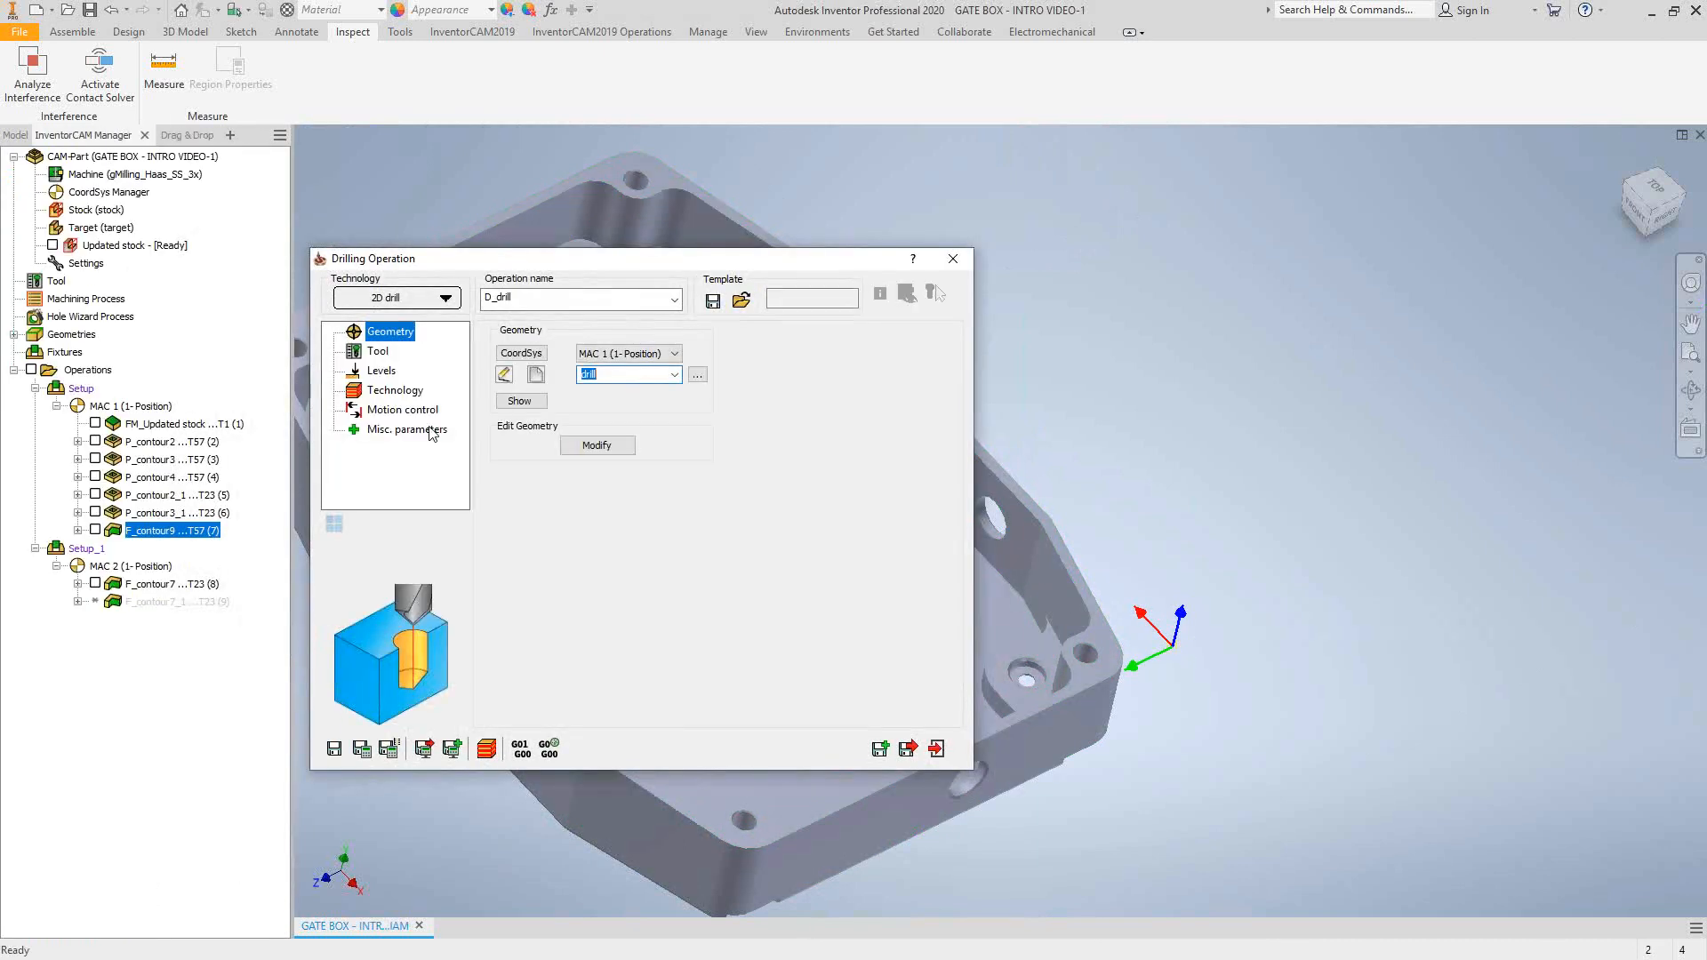
- Assign tool number 288, the 1/4 Drill, to the drilling operation
left_click(375, 355)
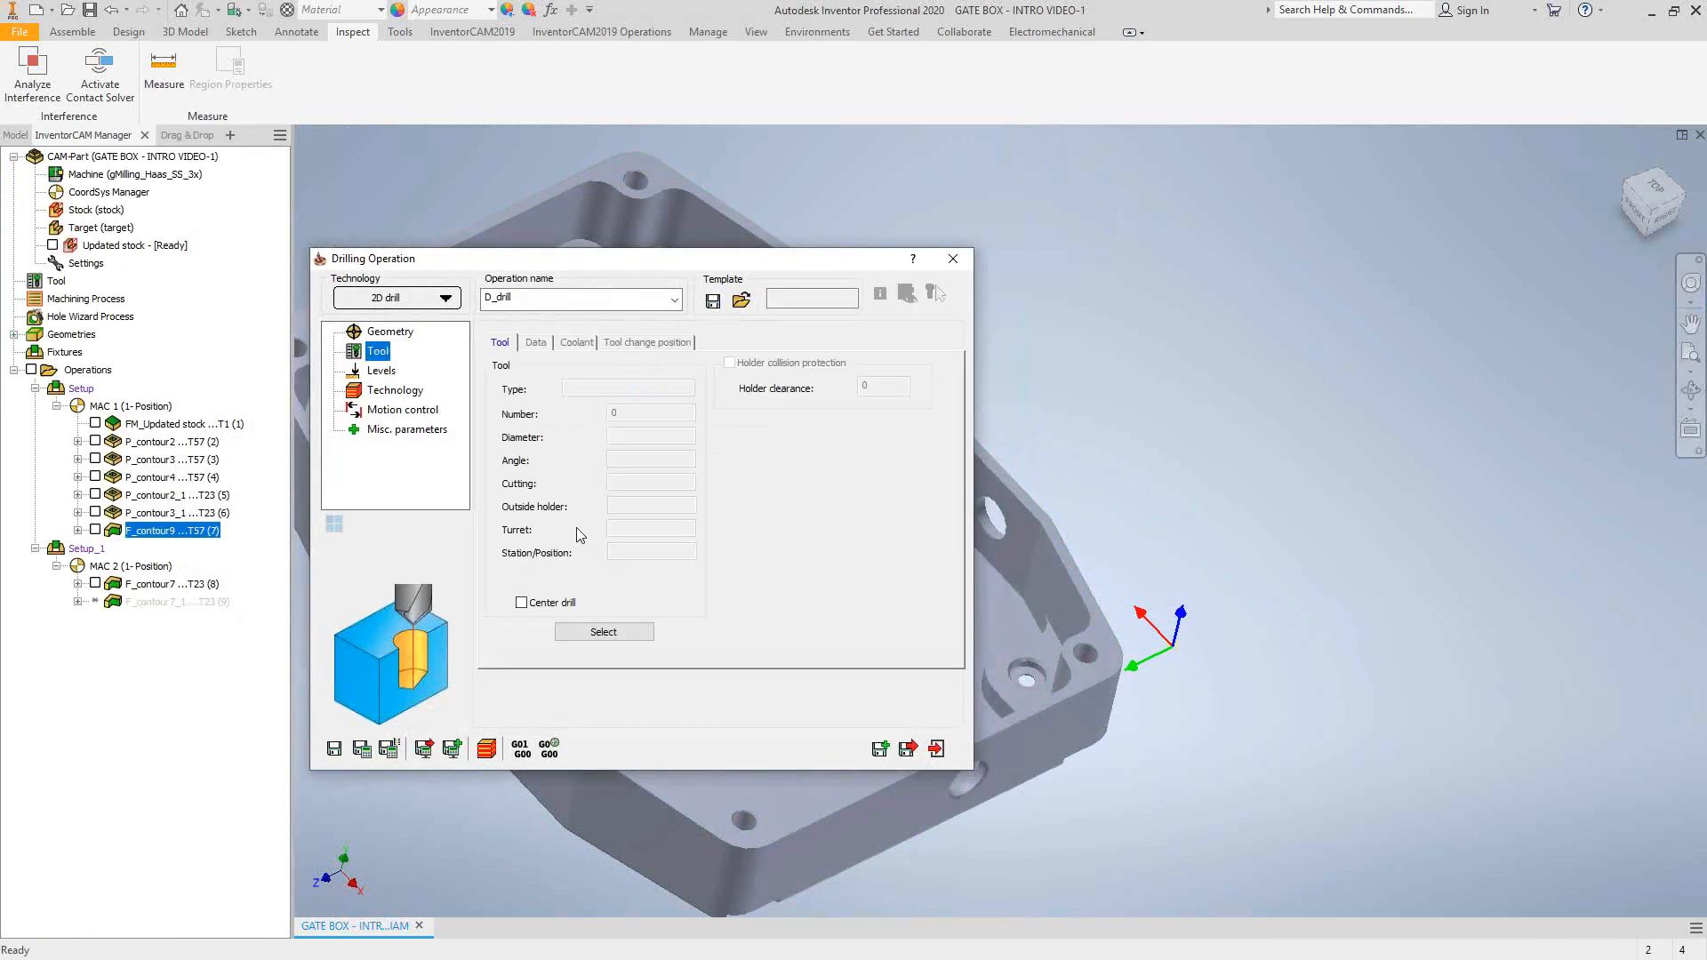
left_click(640, 630)
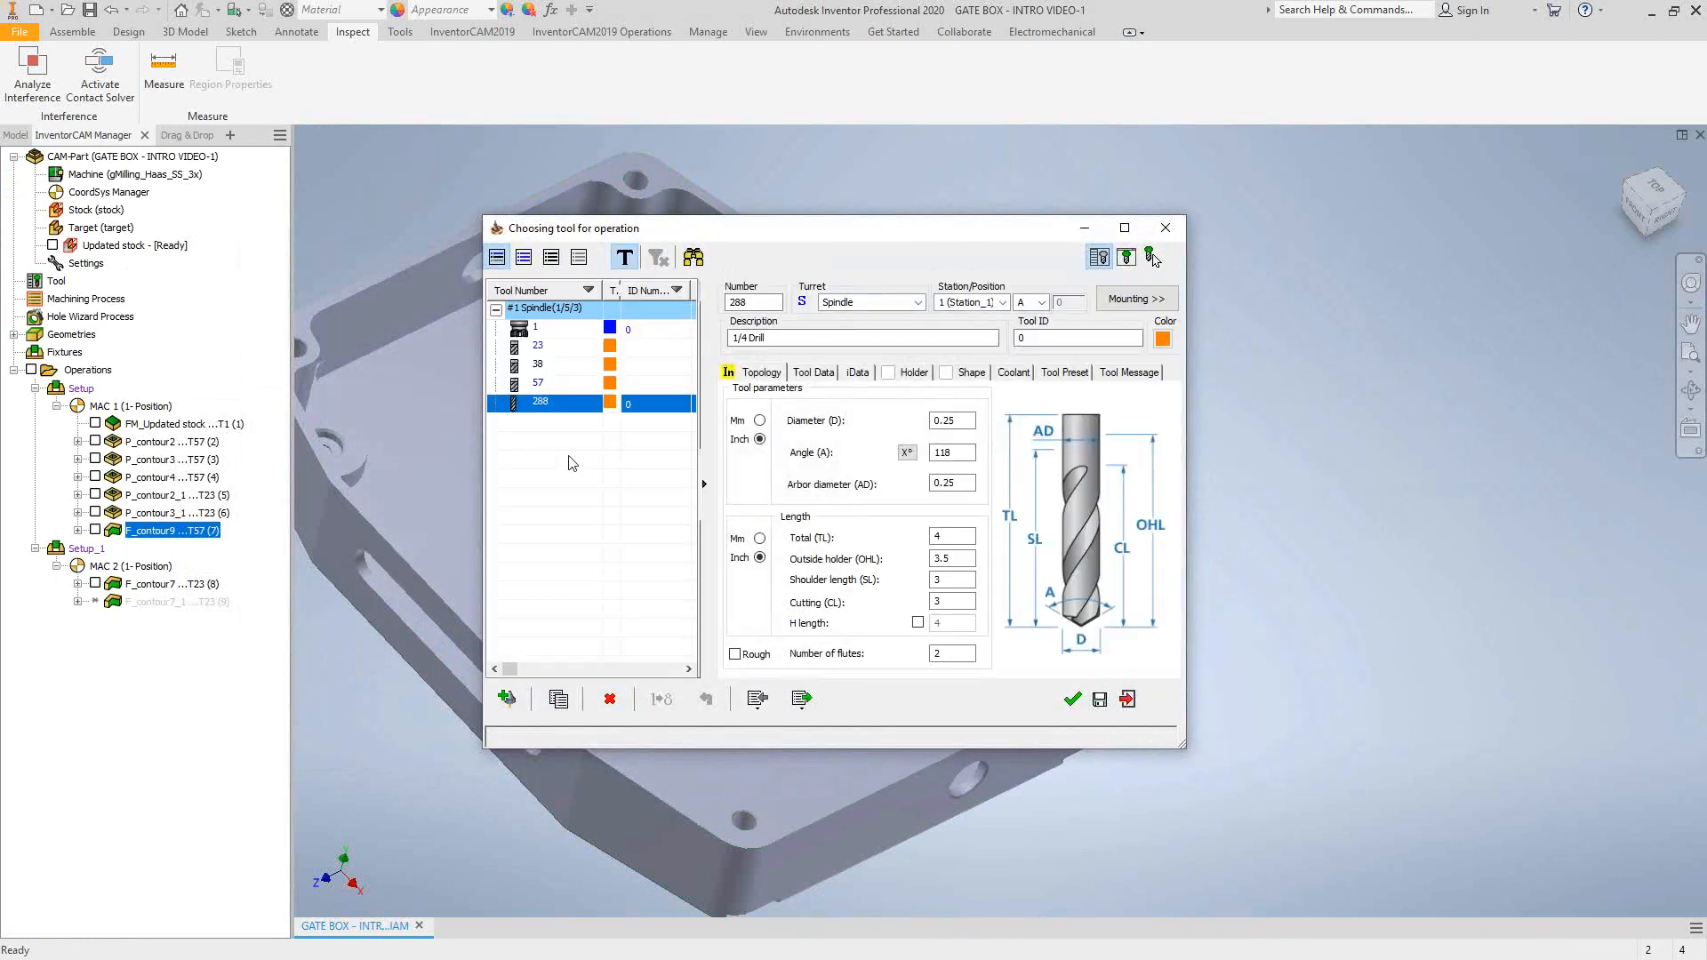
left_click(1071, 700)
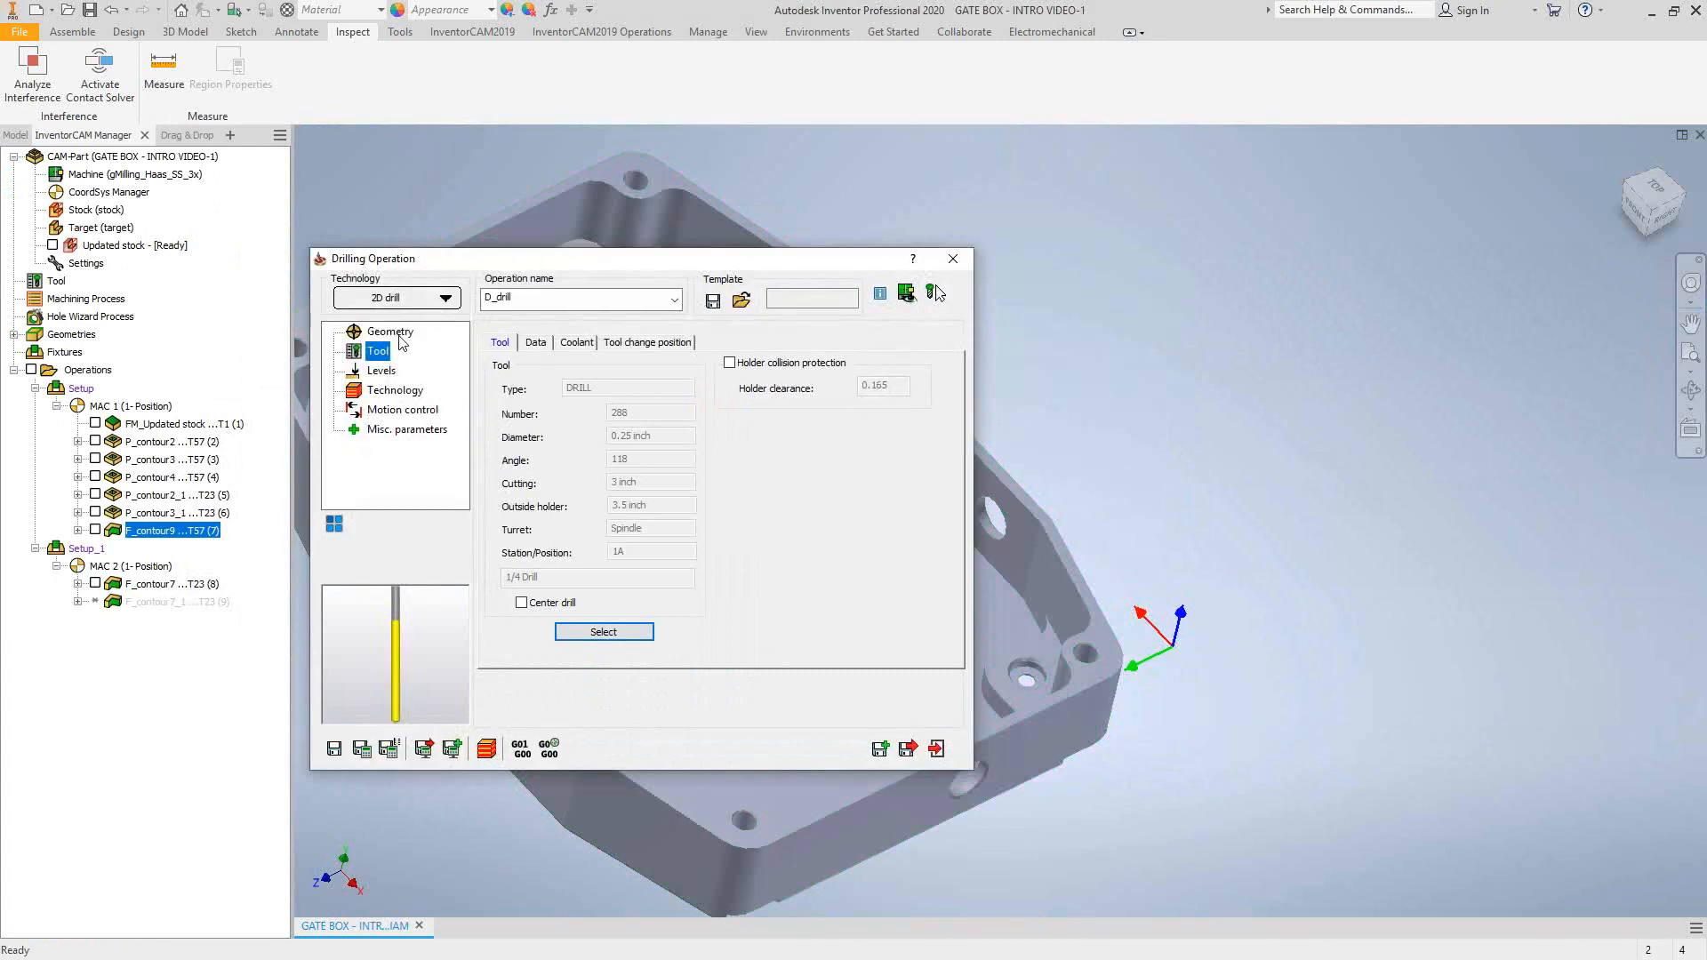
- Define a new drill geometry from the corner hole centers on the top rim face and accept it
left_click(392, 332)
left_click(537, 374)
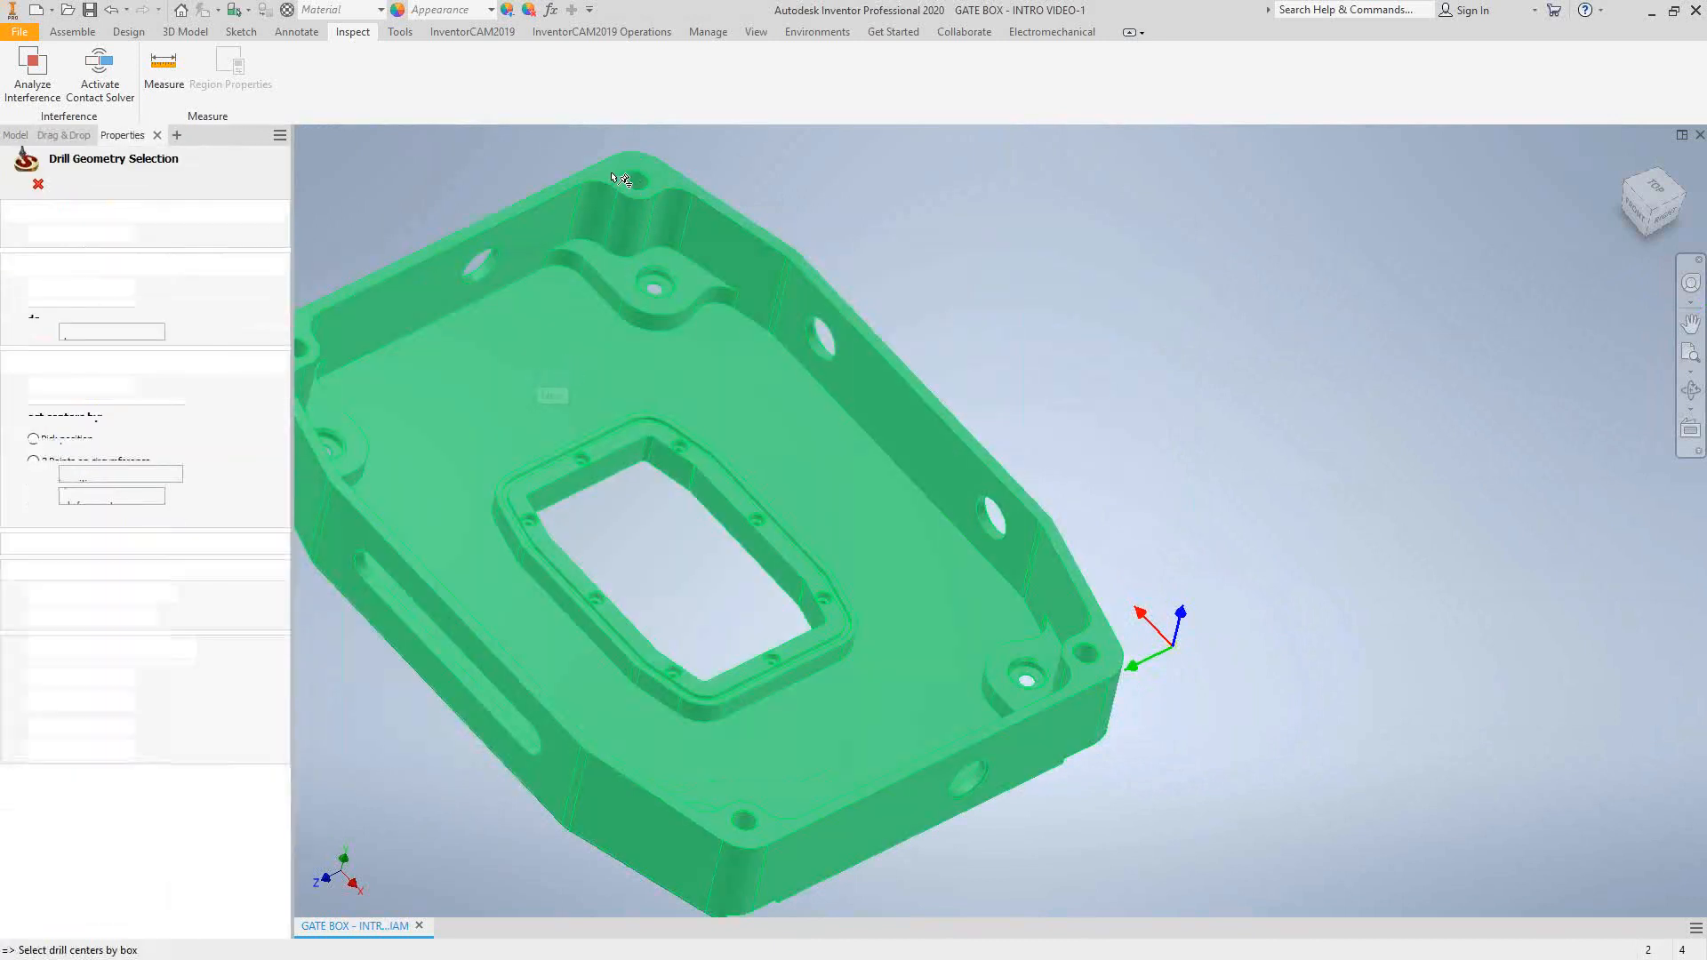
left_click(610, 171)
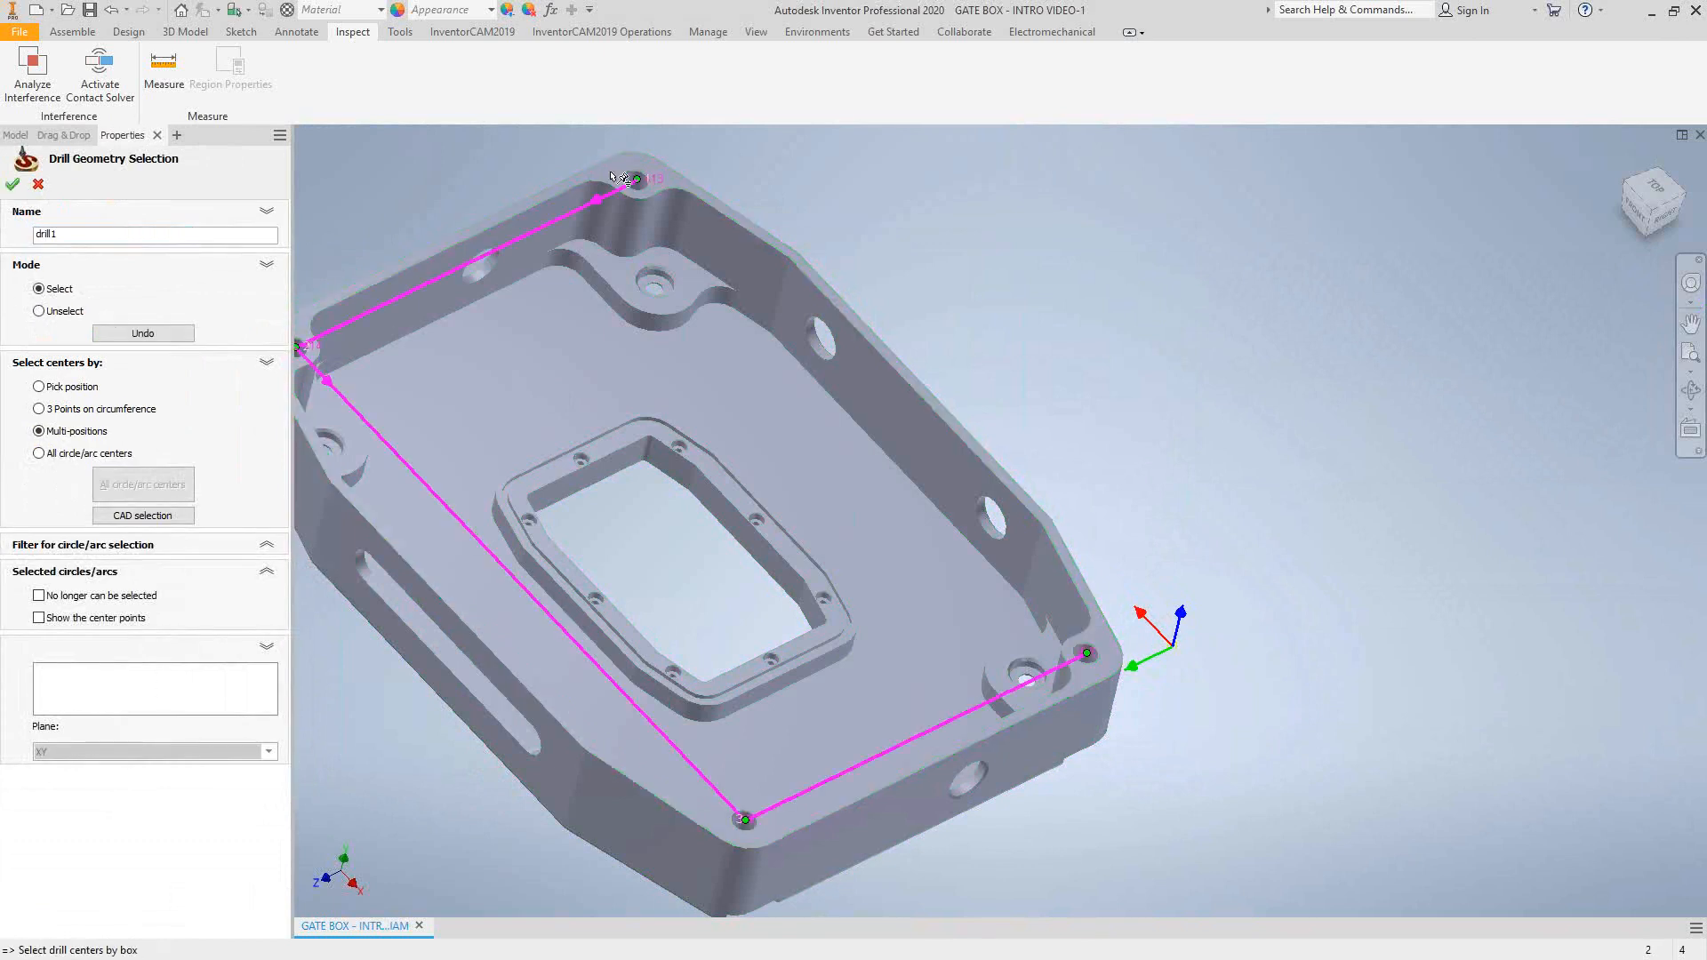
left_click(12, 184)
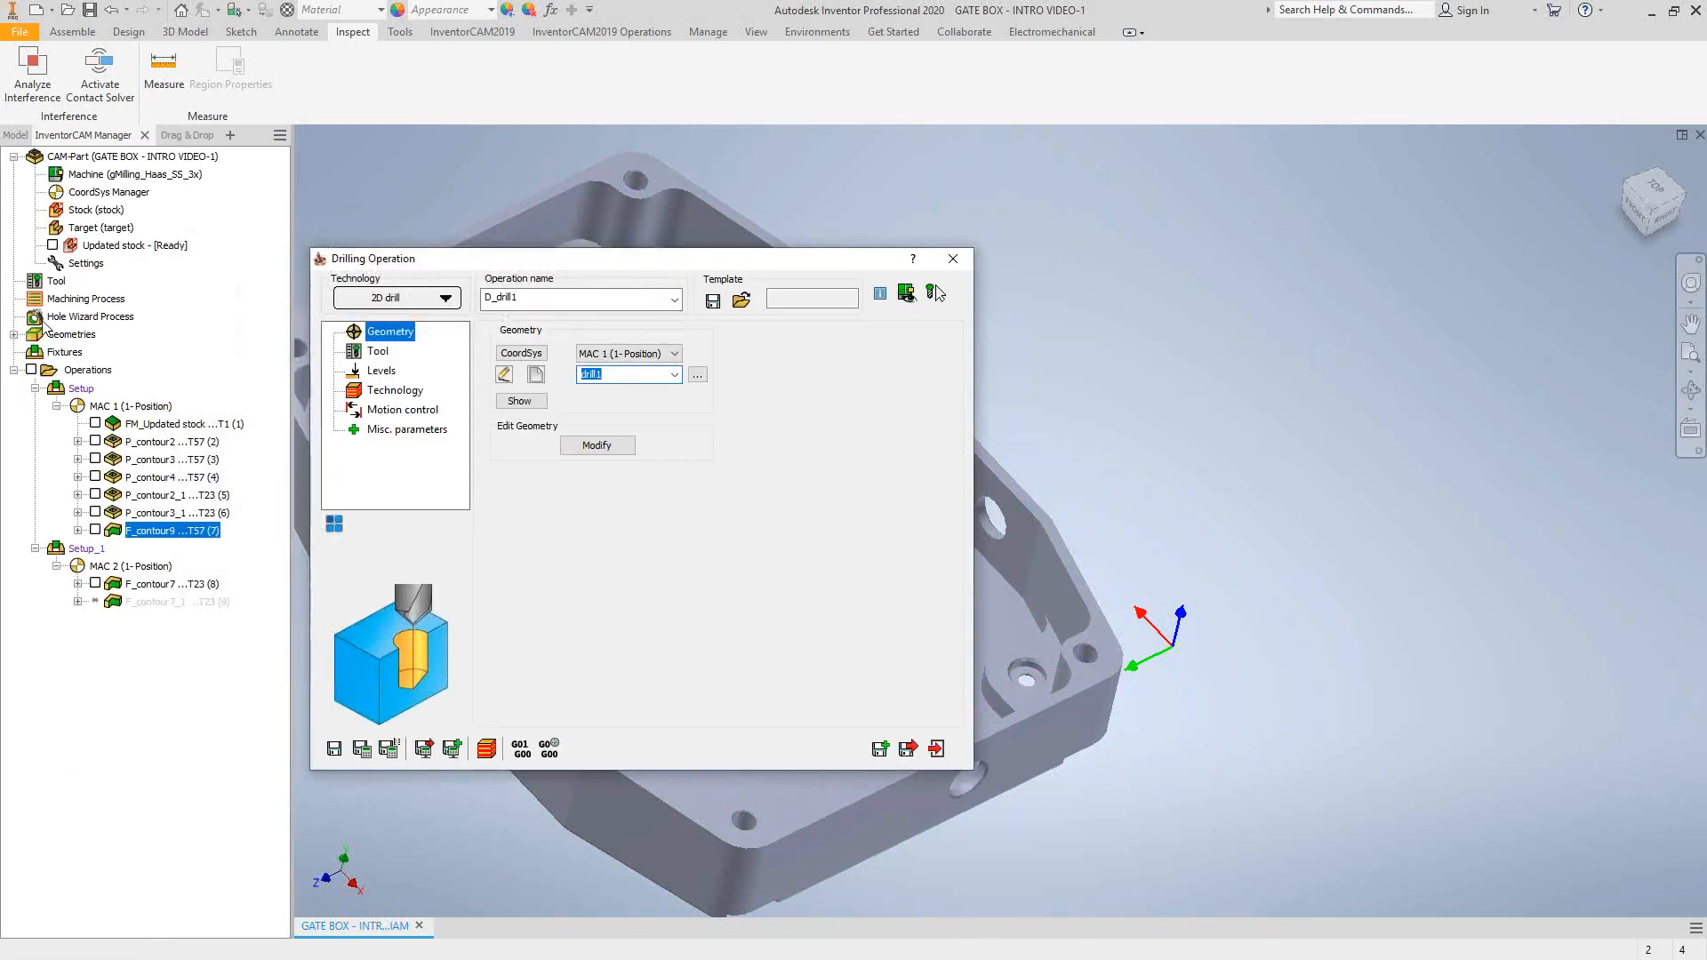
- Pick the top rim face as the upper level, and set the milling levels to By updated stock
left_click(381, 372)
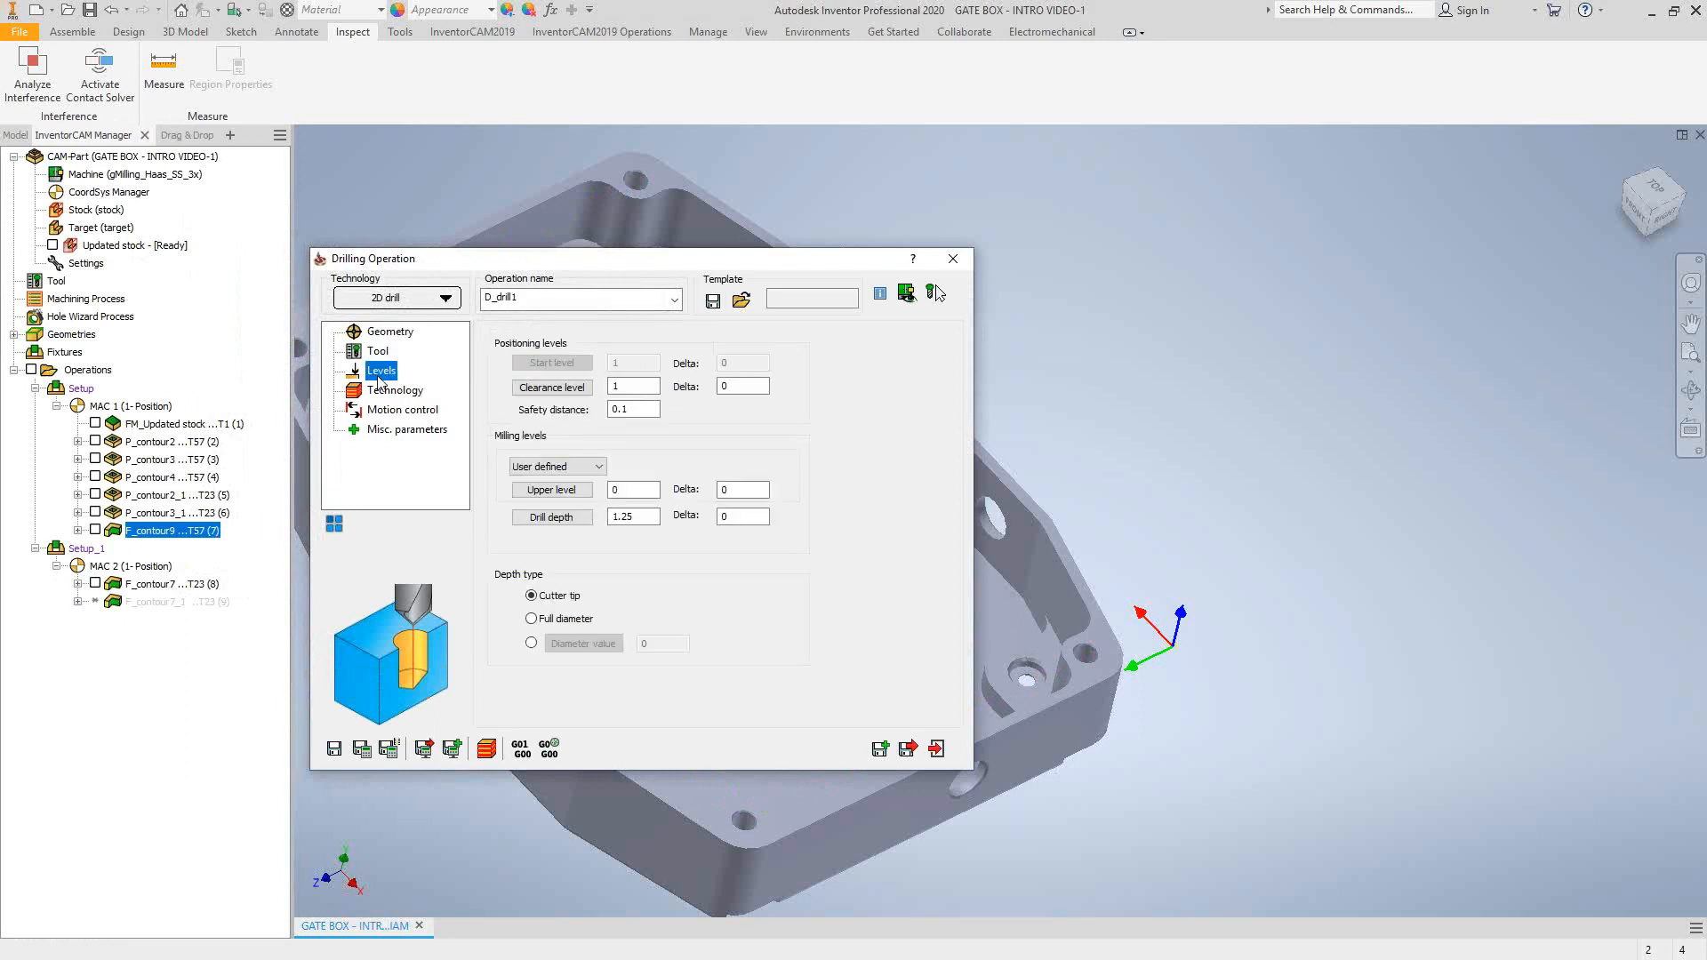
left_click(602, 466)
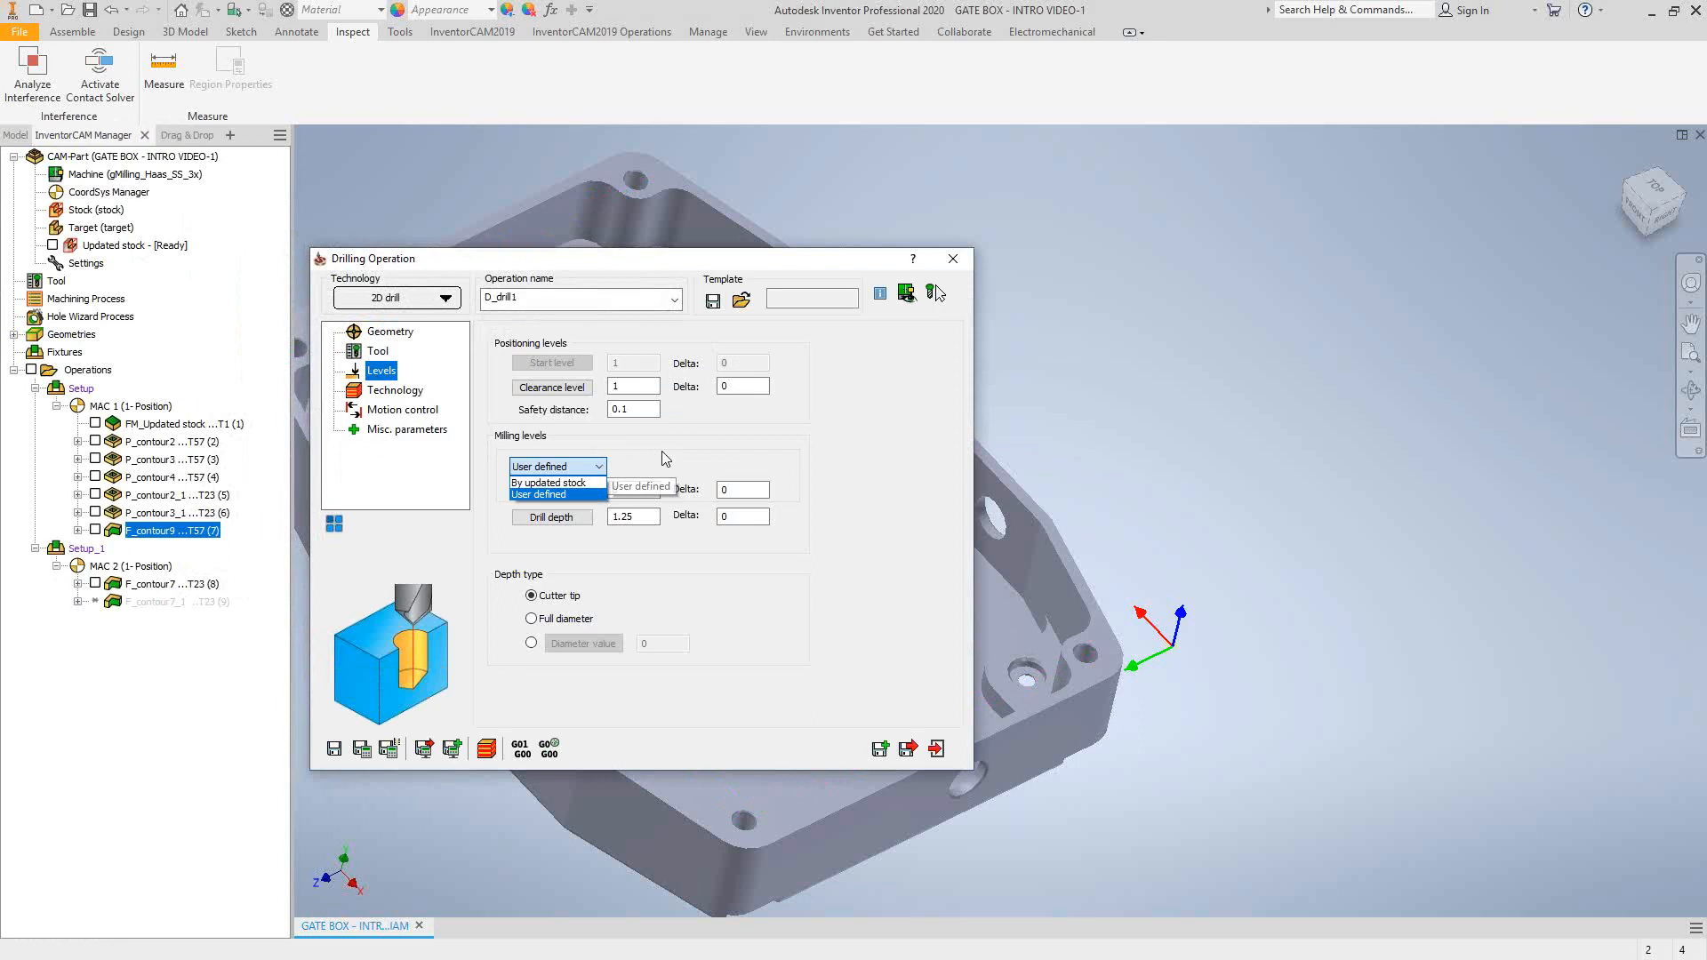
left_click(834, 429)
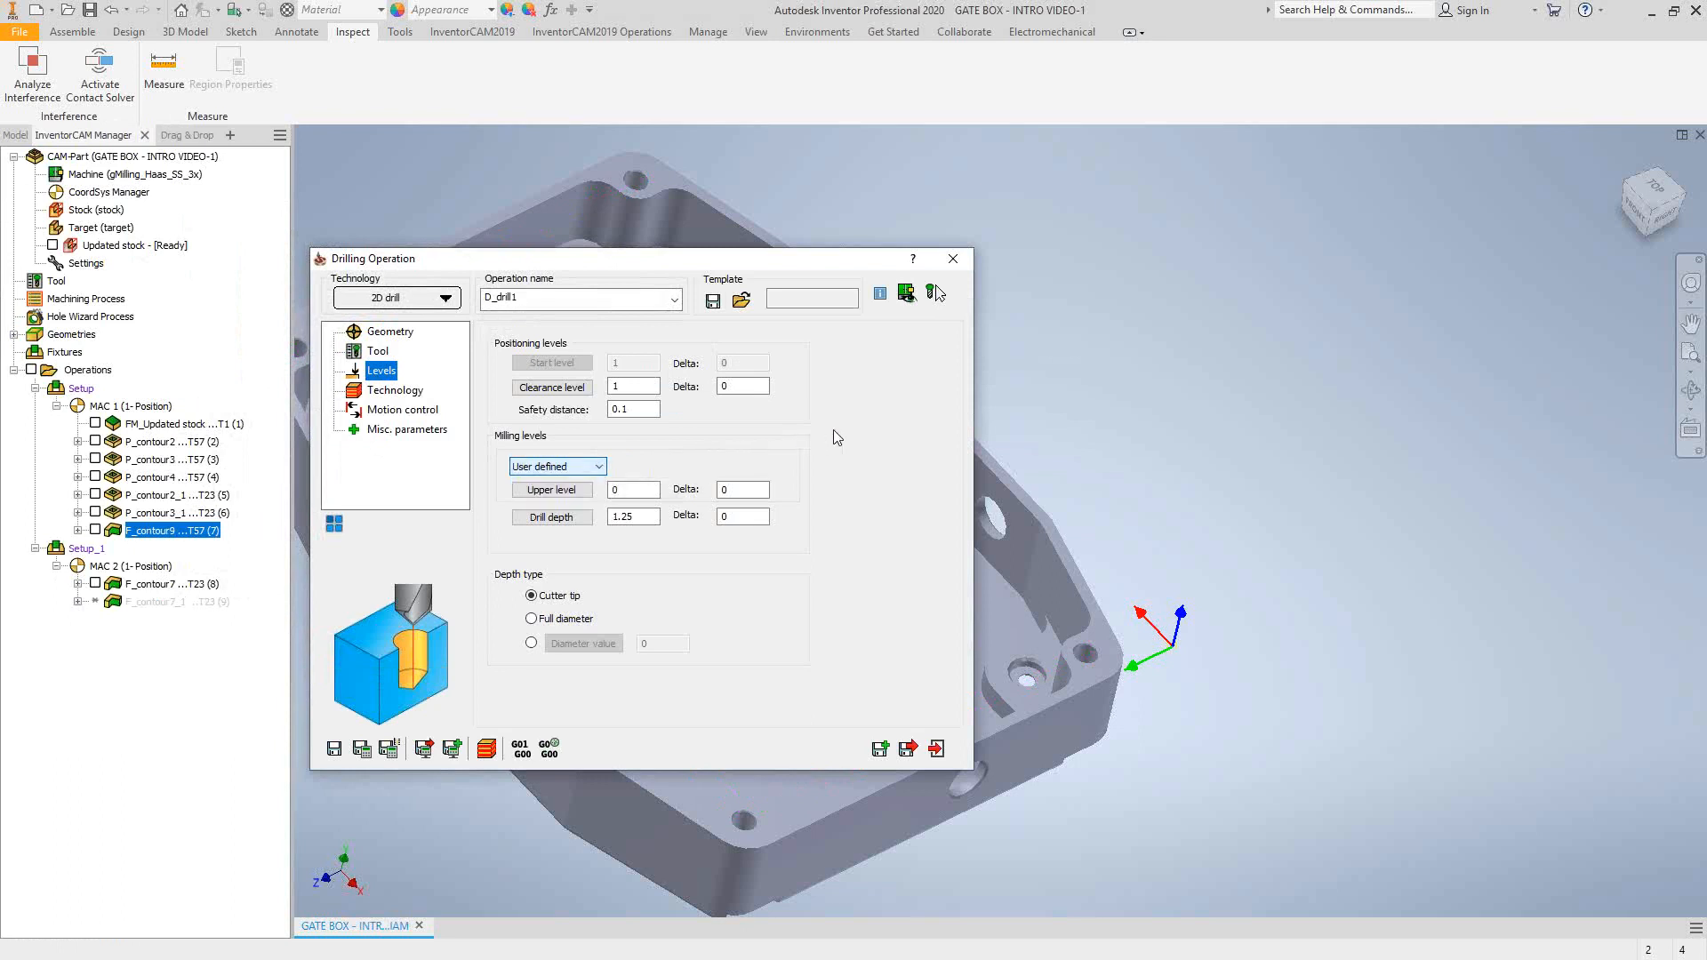
left_click(552, 490)
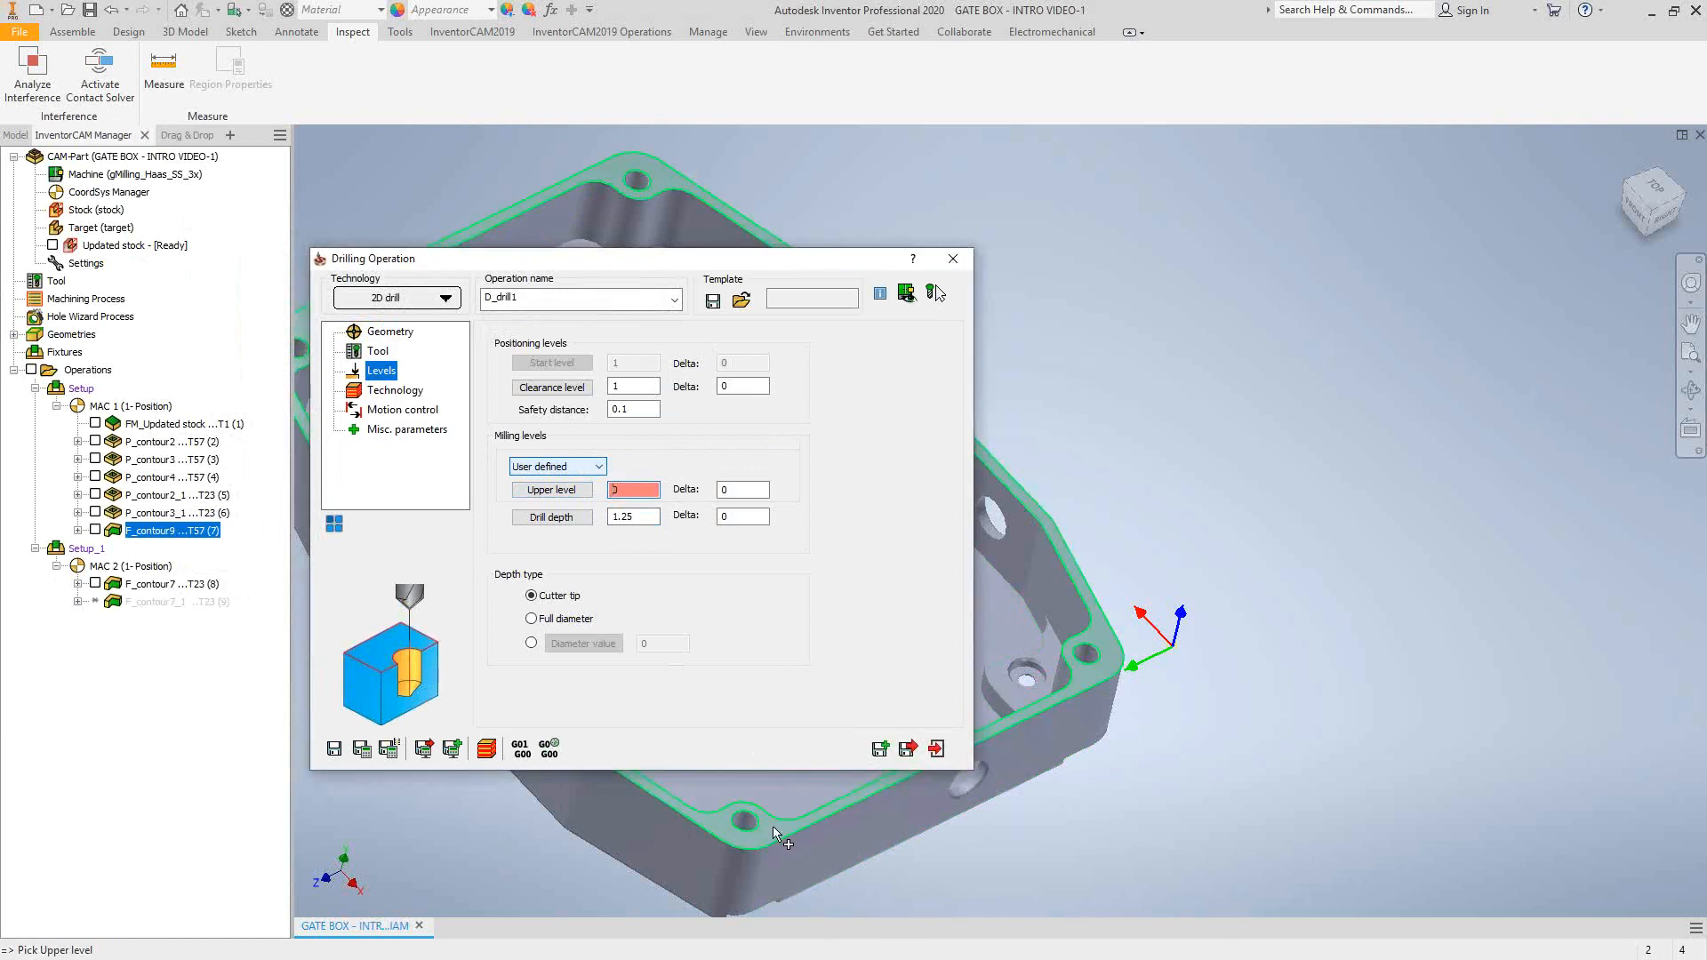
mouse_move(772, 825)
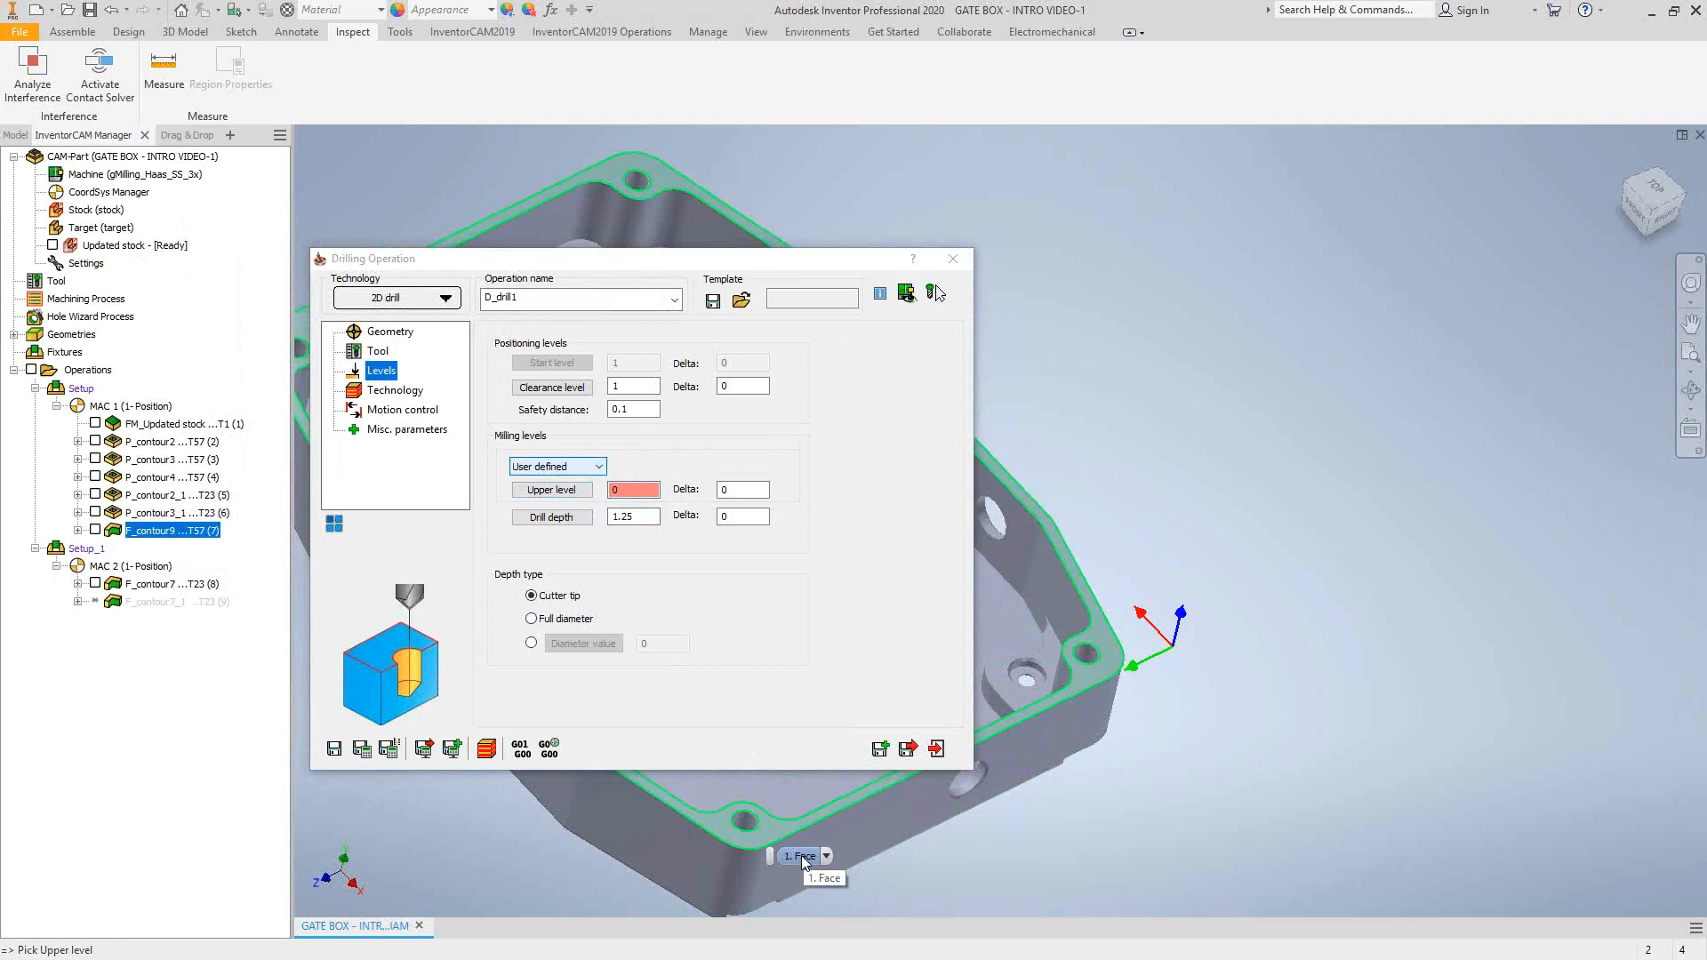
left_click(802, 855)
left_click(558, 466)
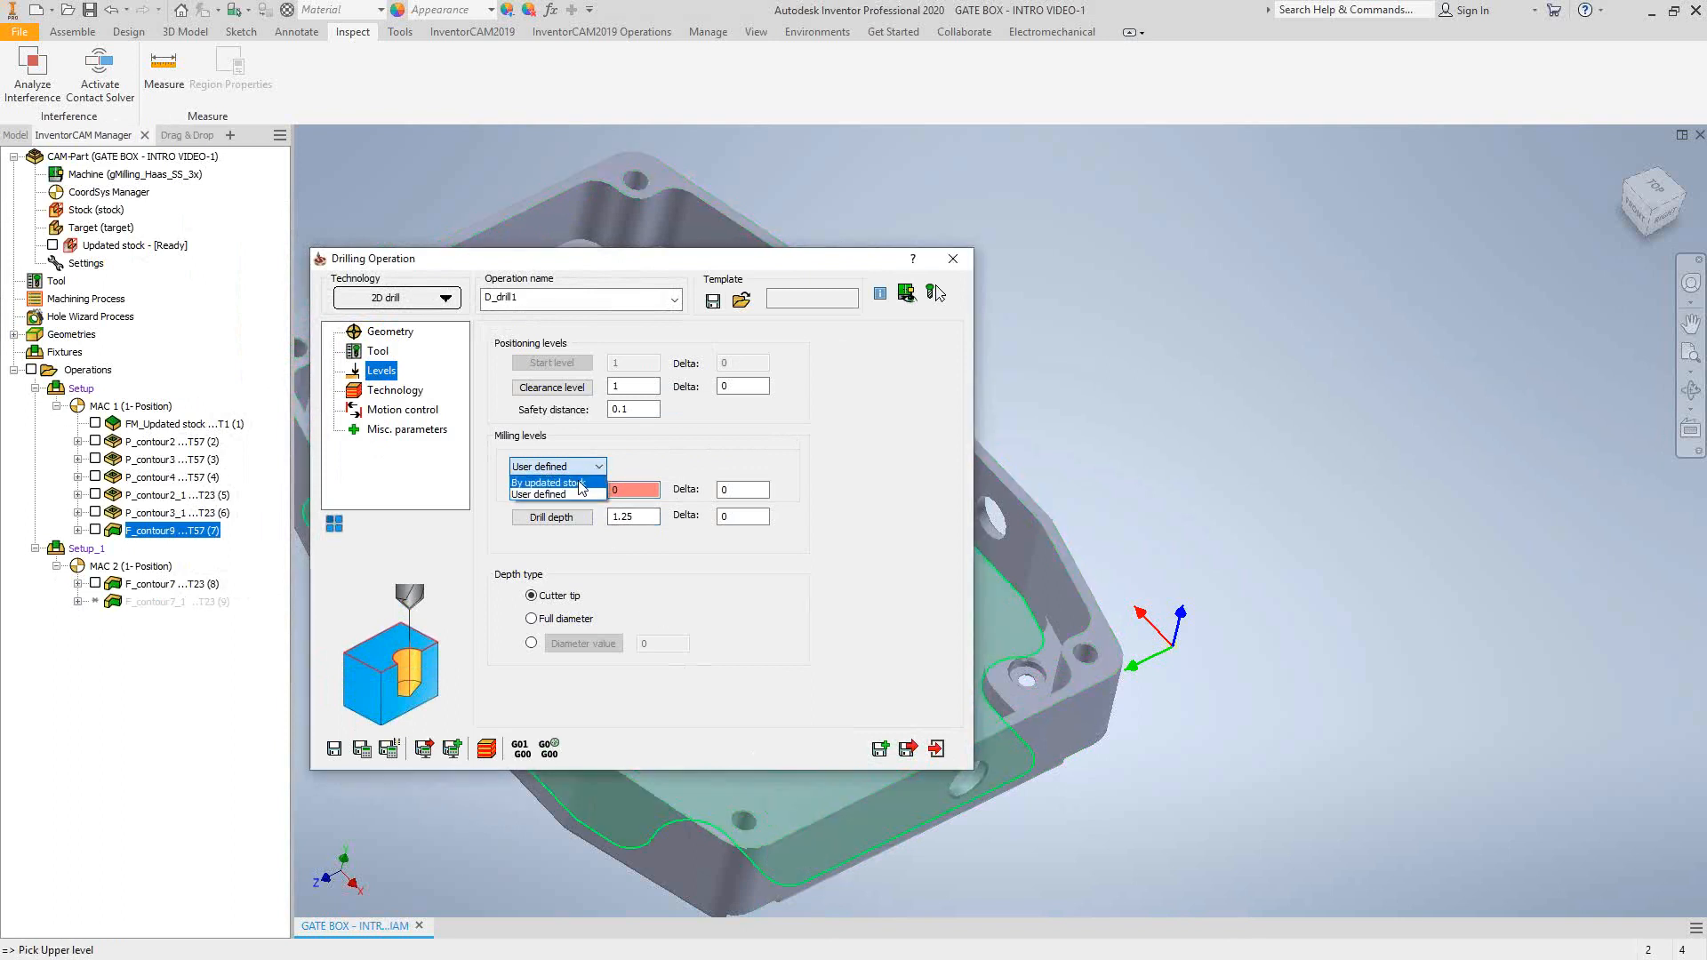
left_click(580, 483)
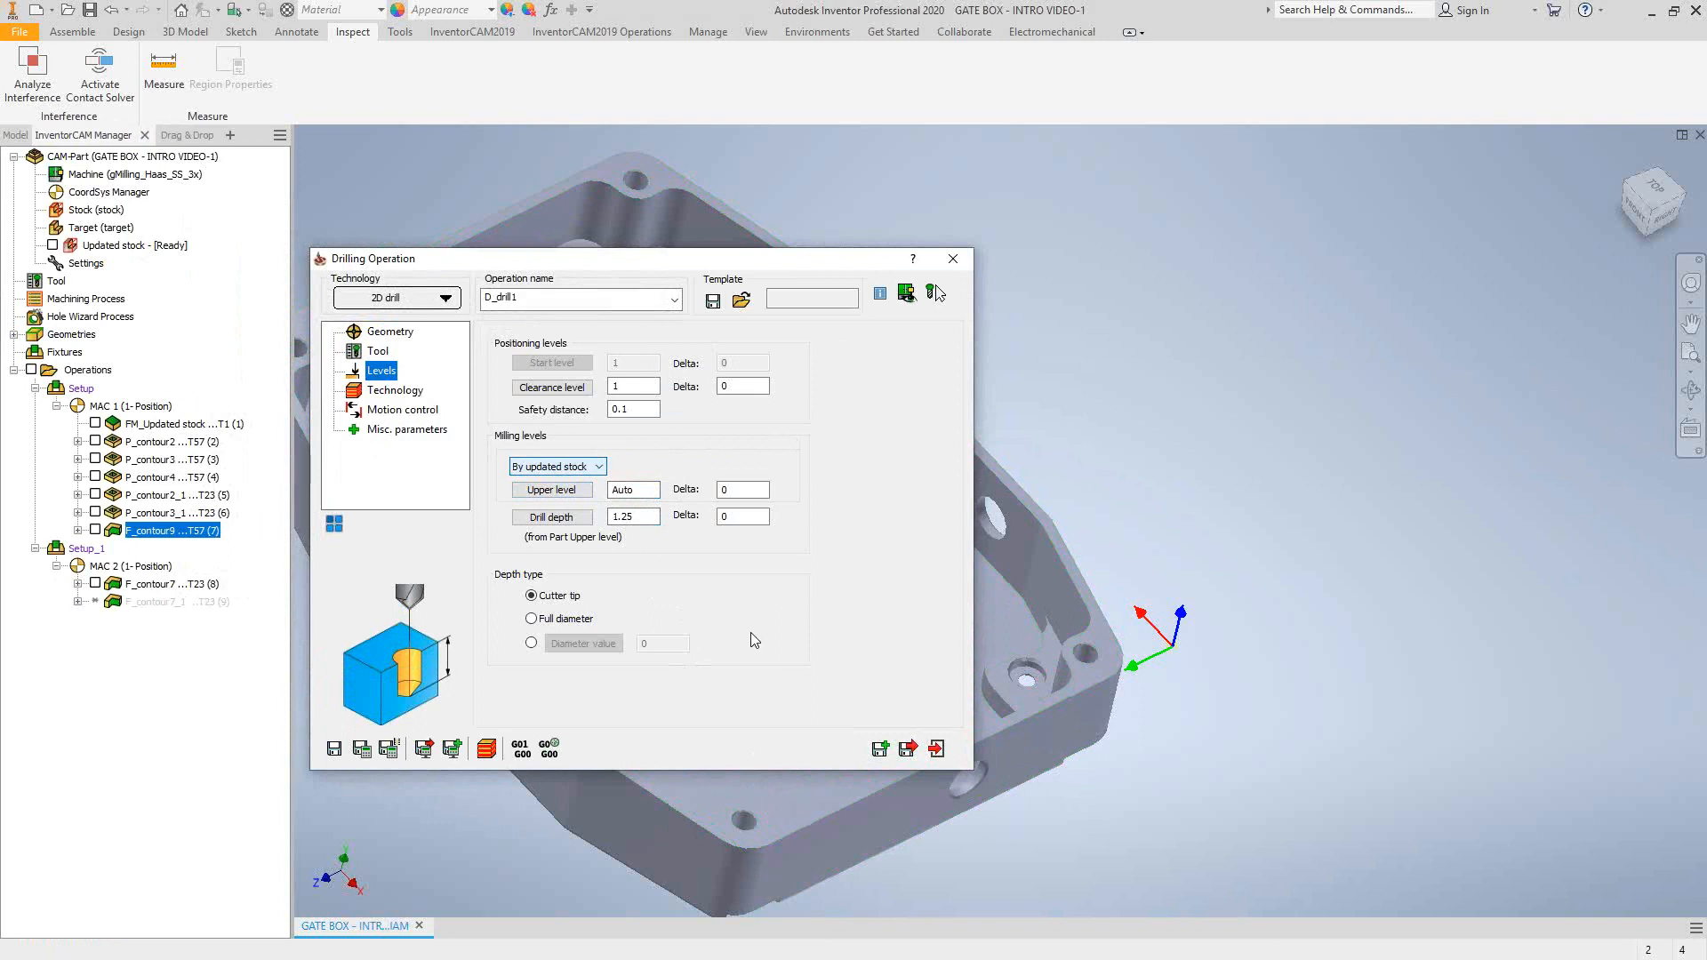
- Set the drill depth to 0.5 by picking the ledge inside a corner hole, with the depth type Full diameter
left_click(531, 519)
key("F4")
left_click_drag(1107, 451, 1105, 622)
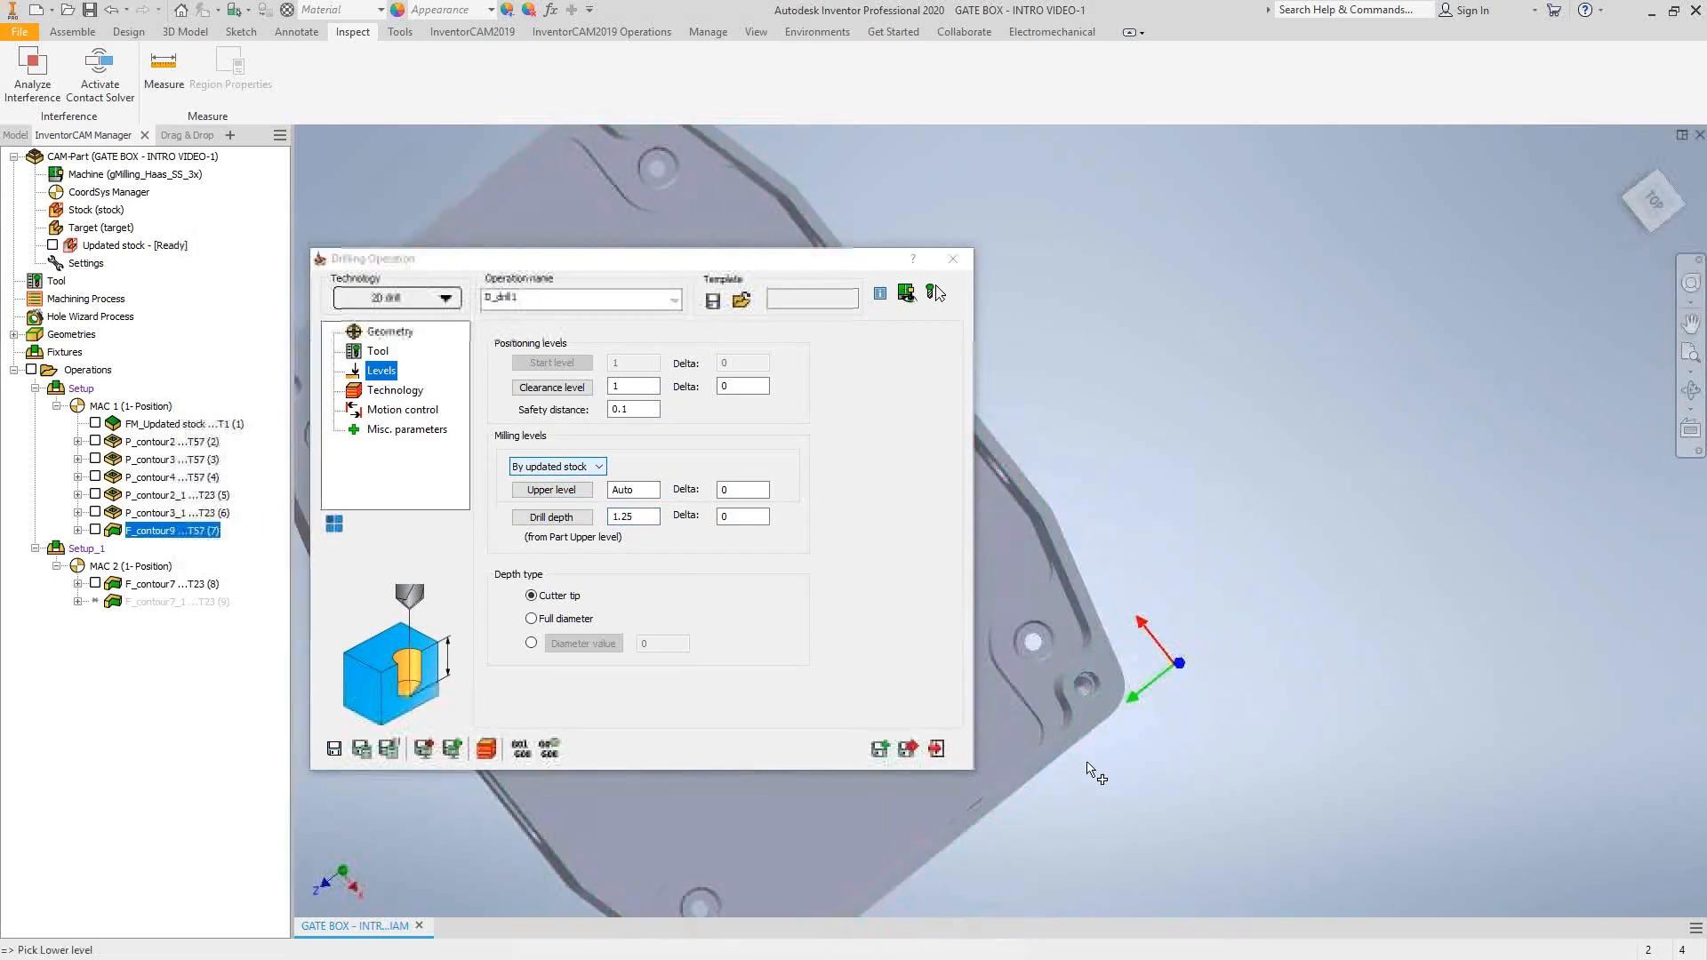
scroll(1076, 658, "up", 8)
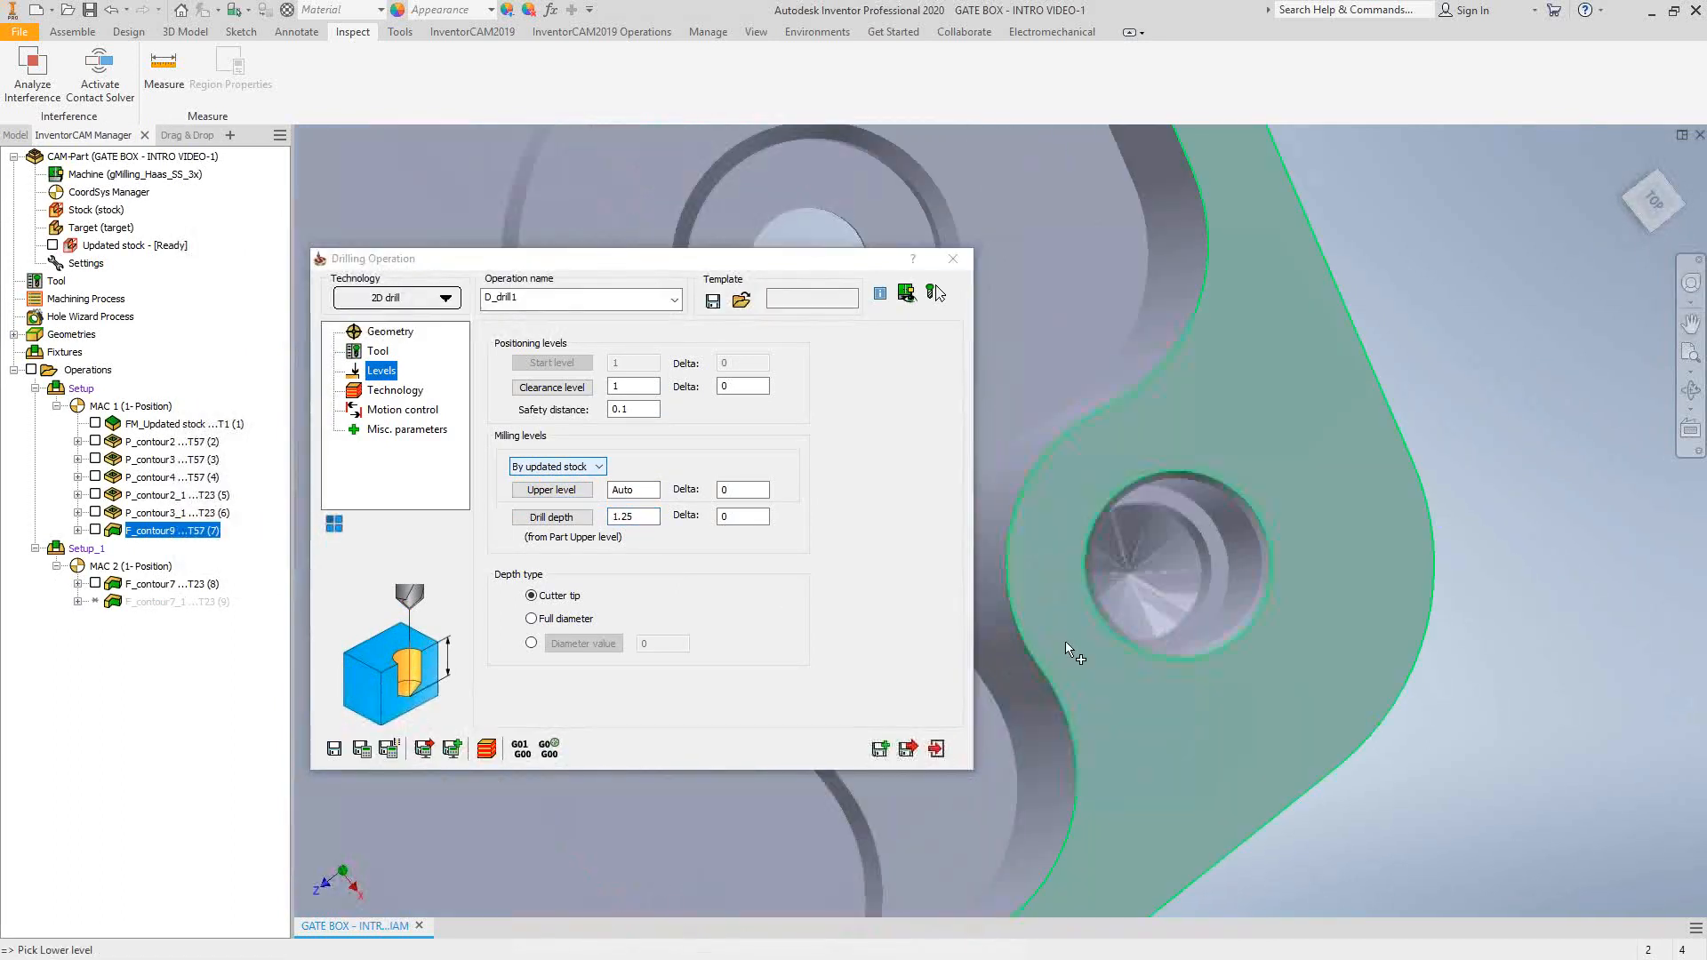
left_click(1131, 576)
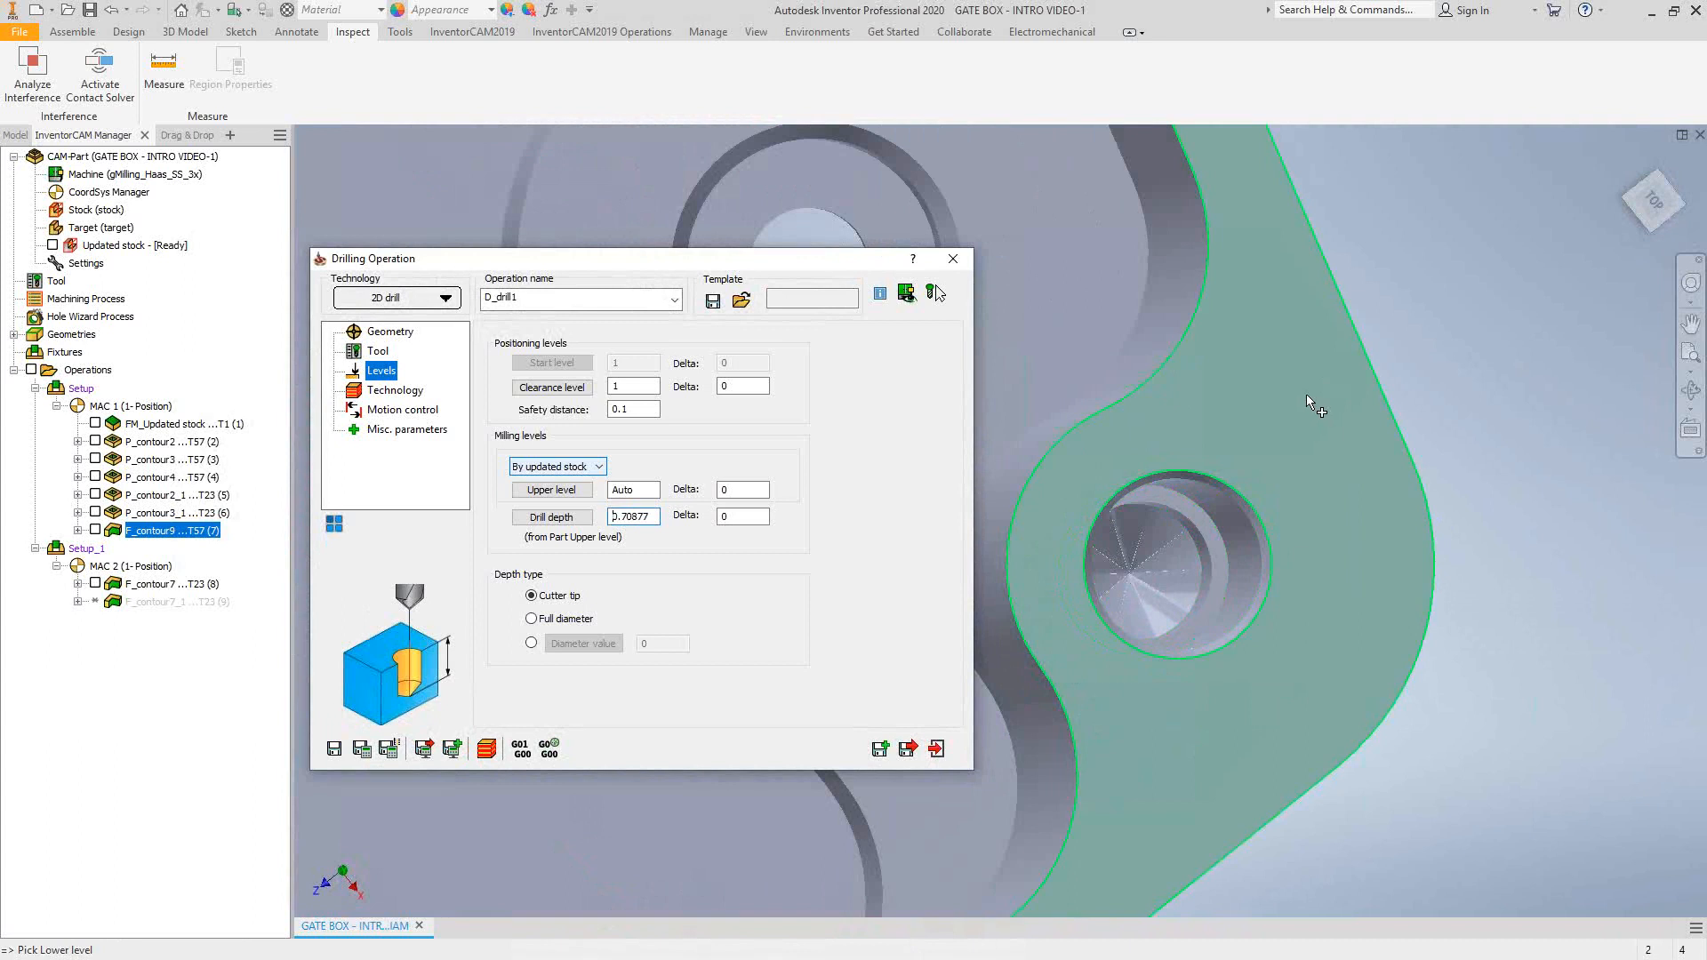
left_click(1198, 510)
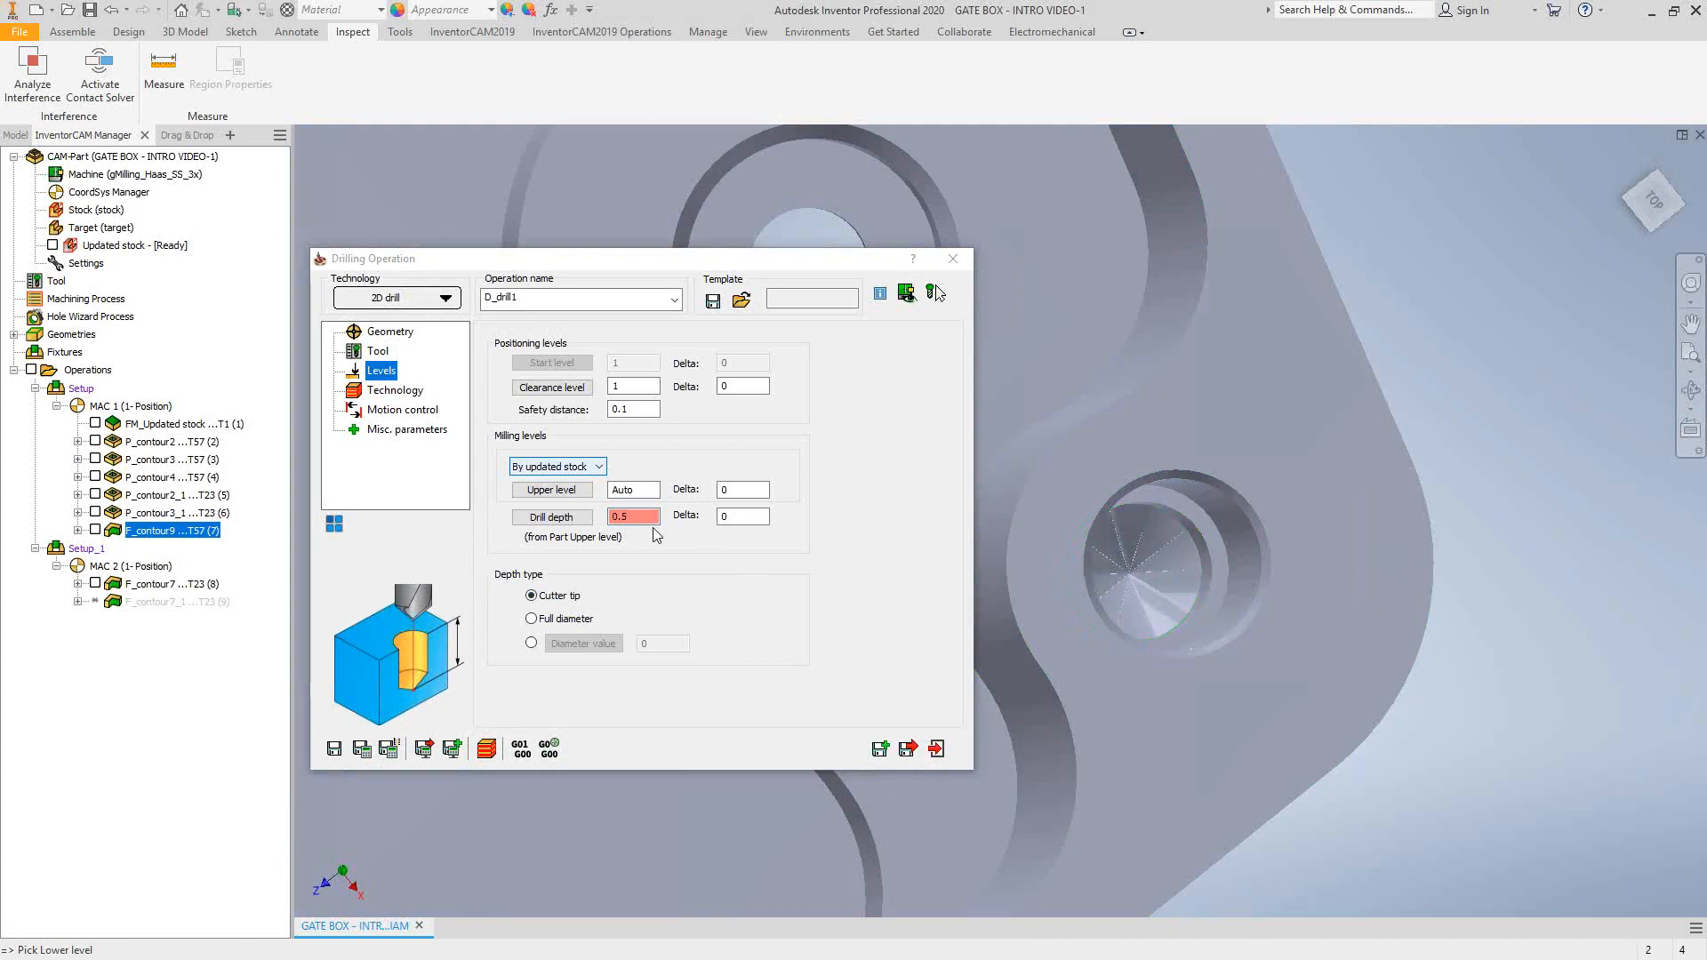
left_click(531, 619)
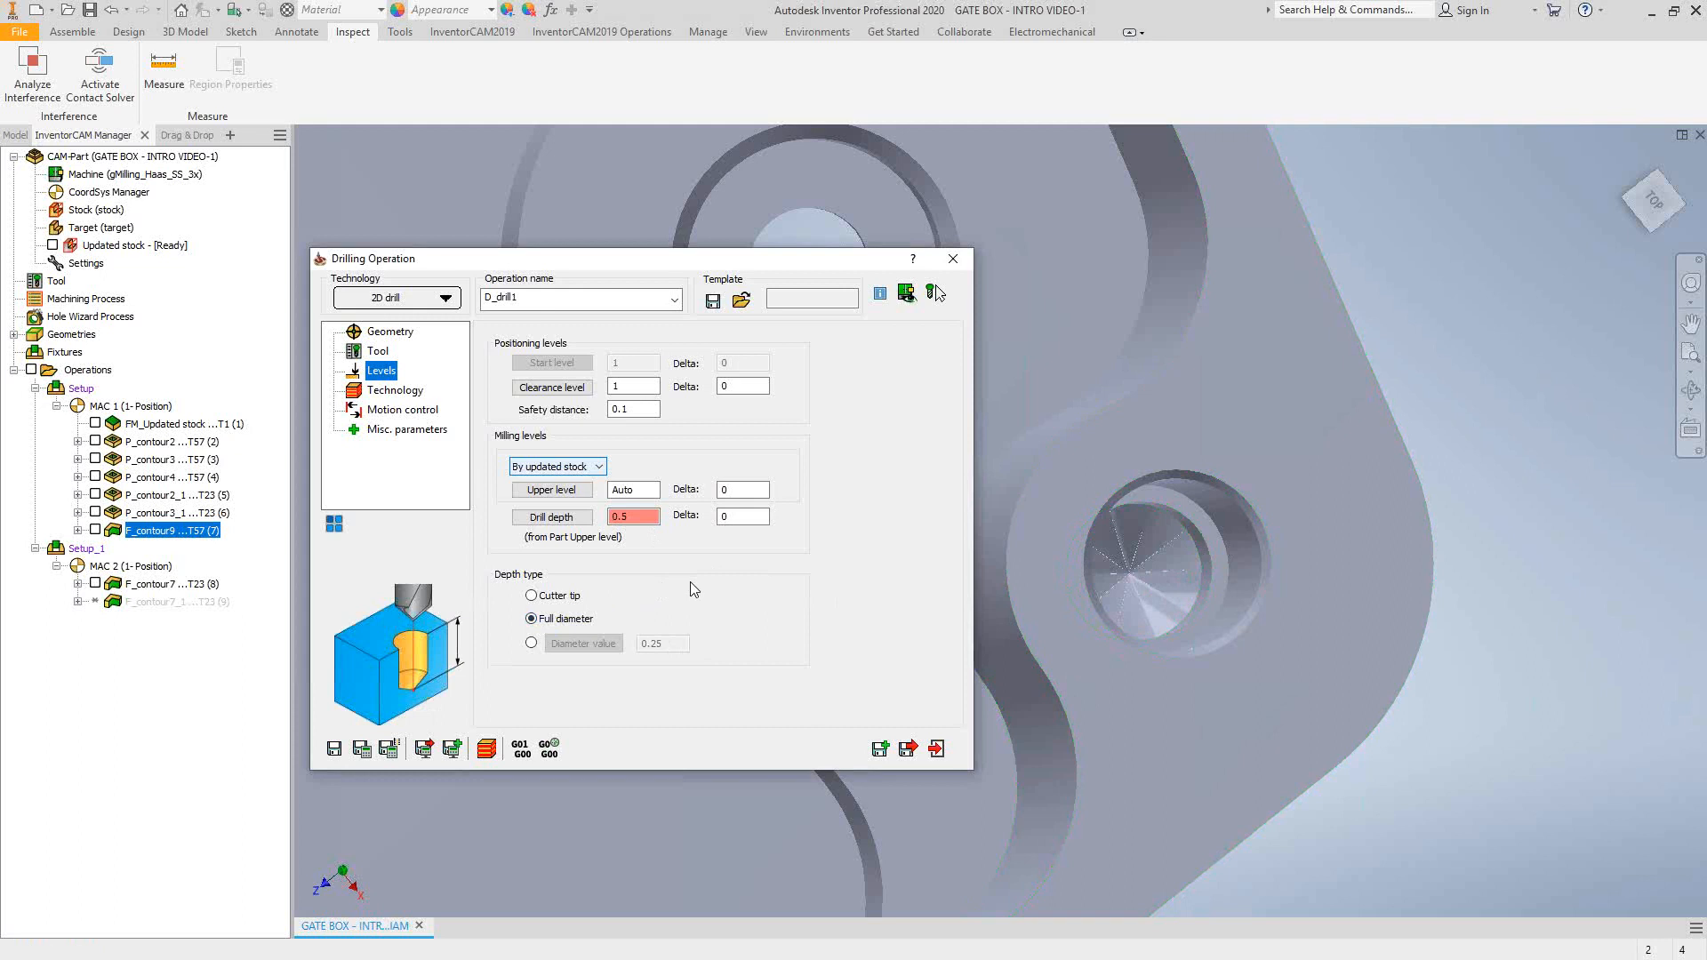
- Try a diameter value of 0.201 picked from the corner hole as the depth type, and return to Full diameter
left_click(533, 643)
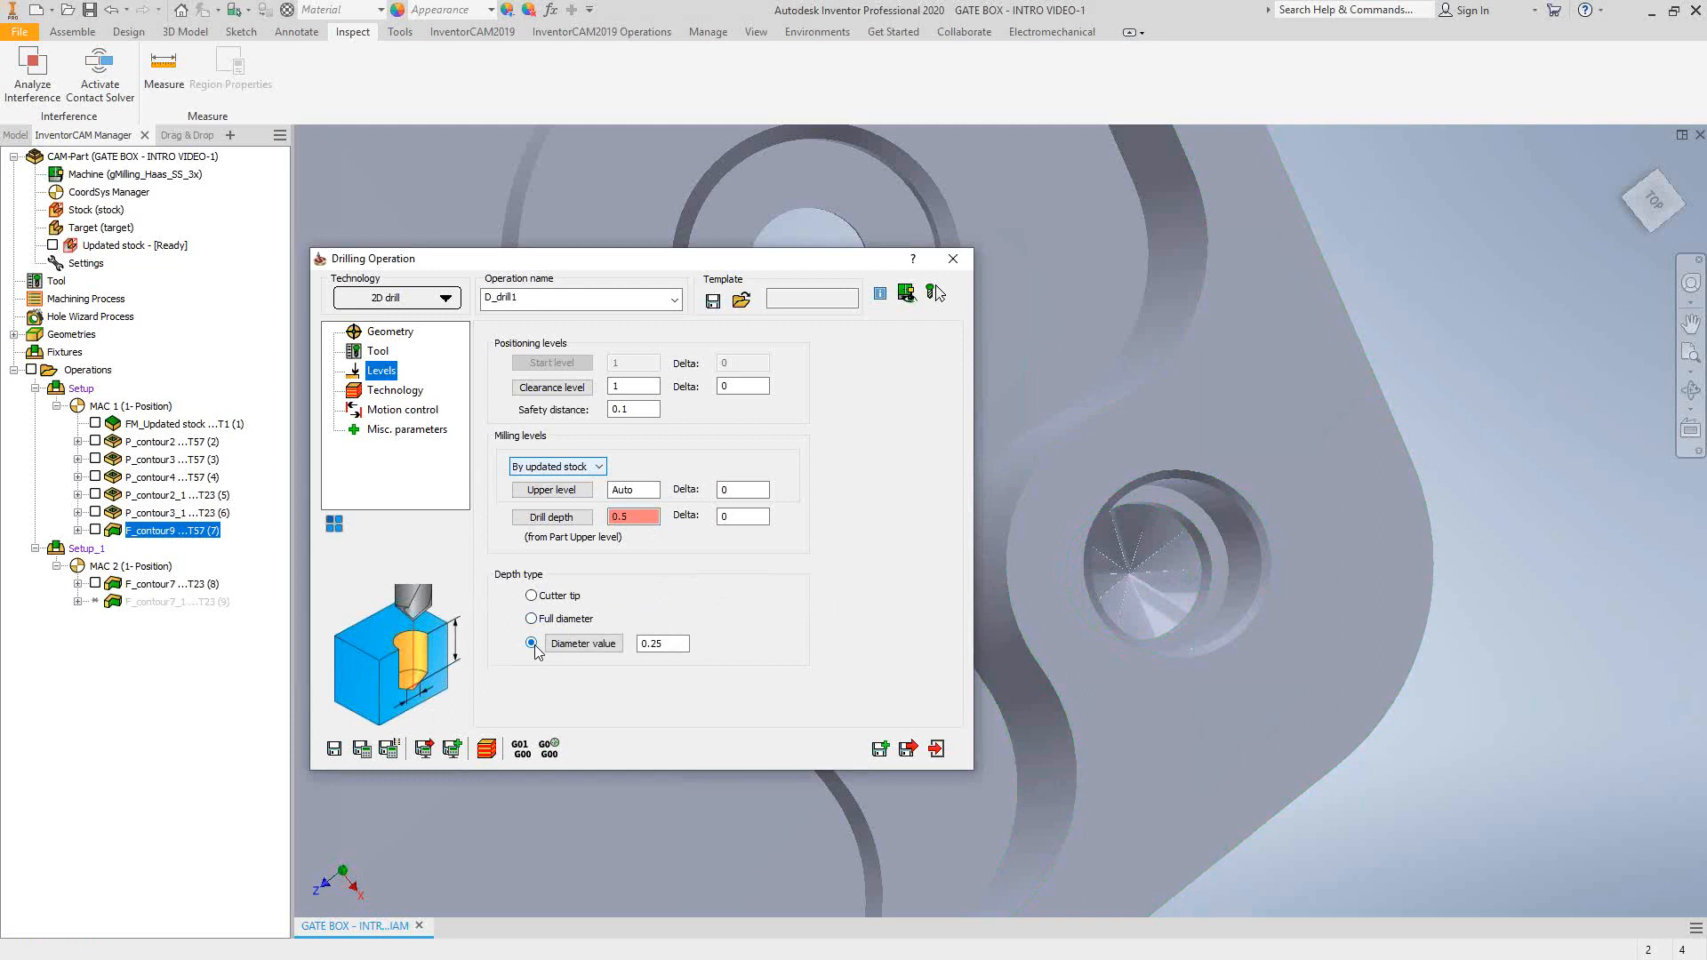
key("Tab")
left_click(592, 645)
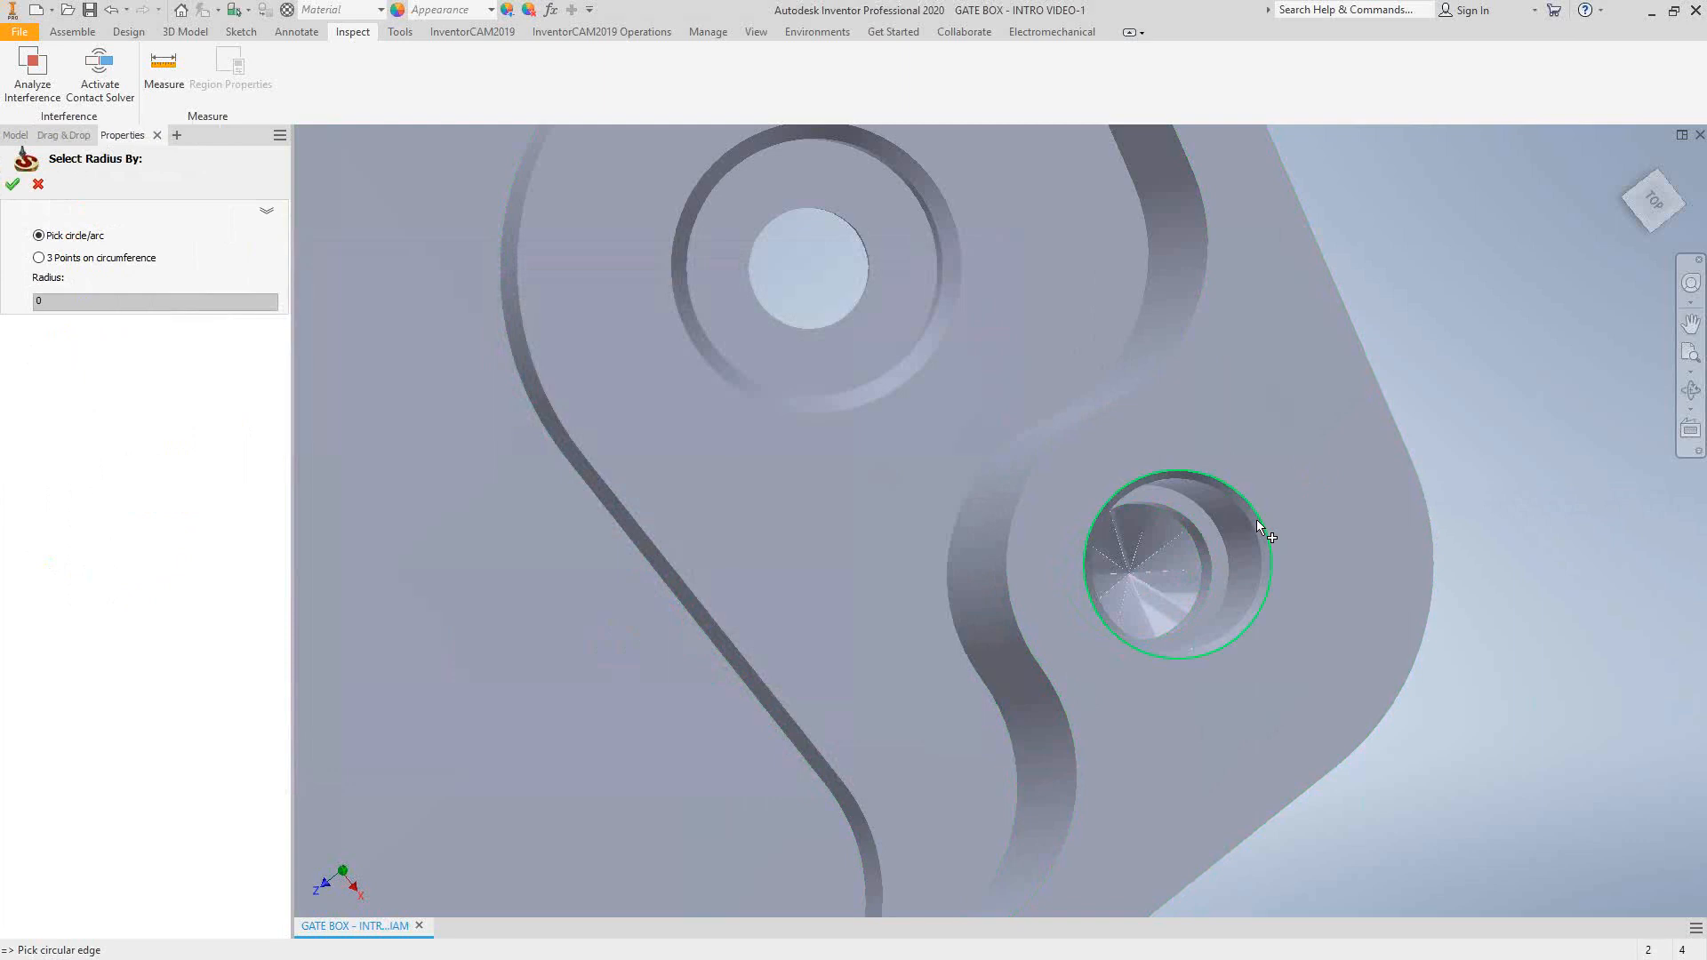
left_click(1198, 531)
left_click(12, 184)
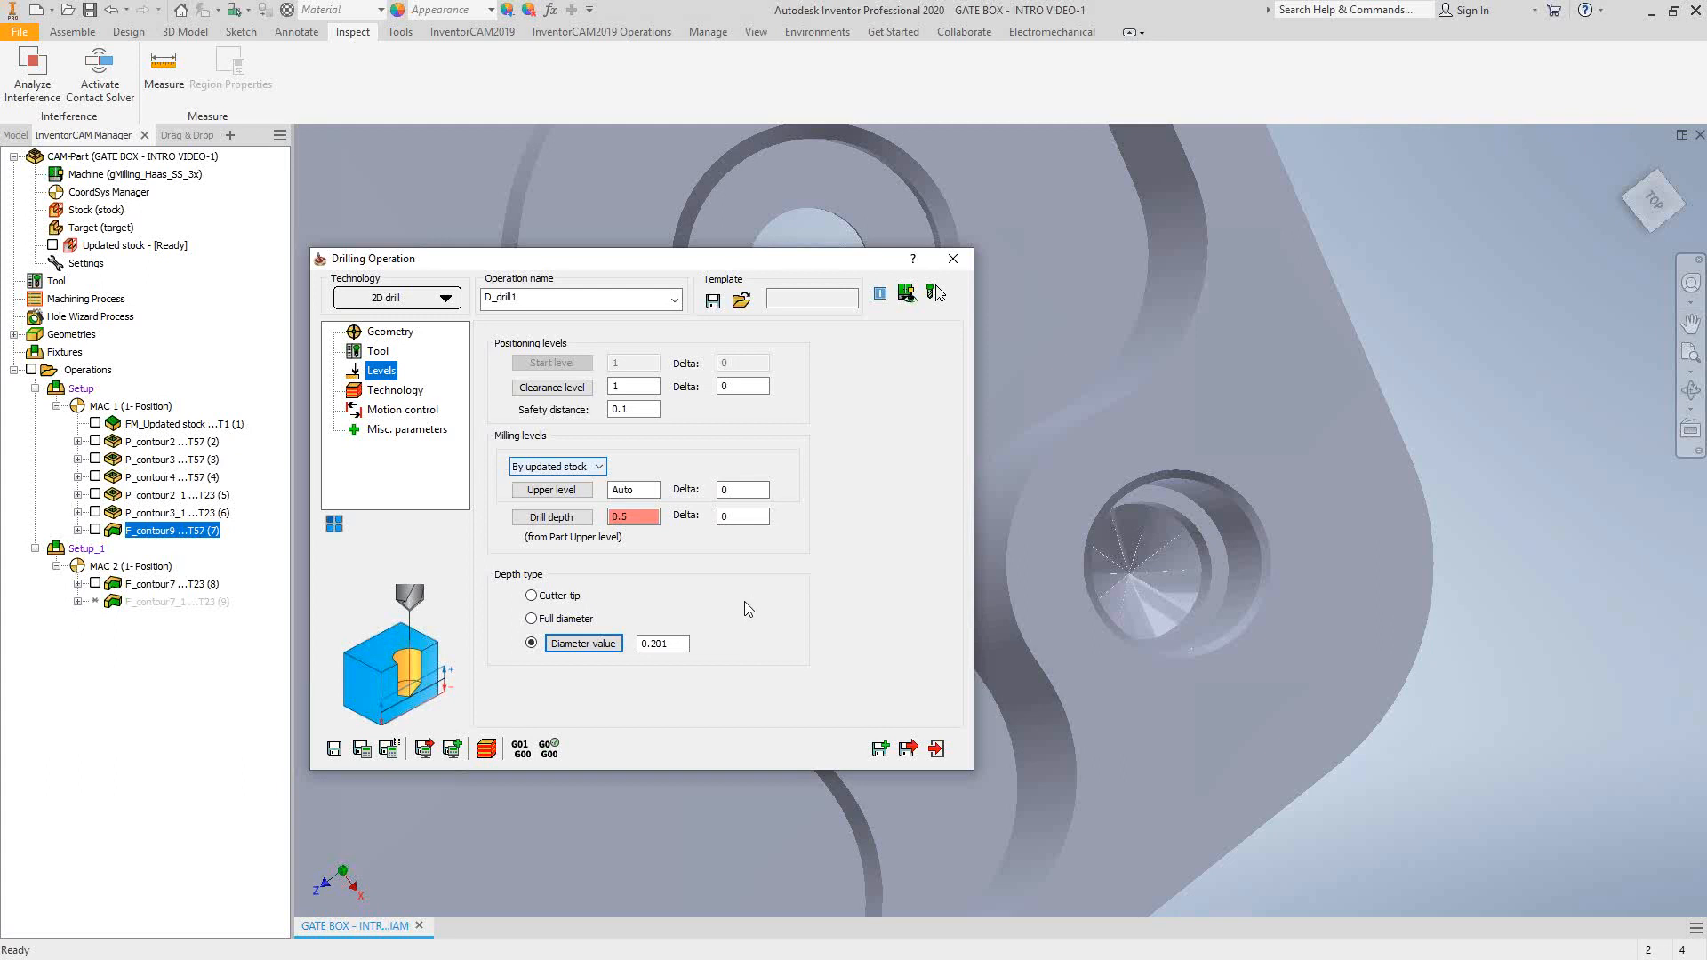
left_click(567, 620)
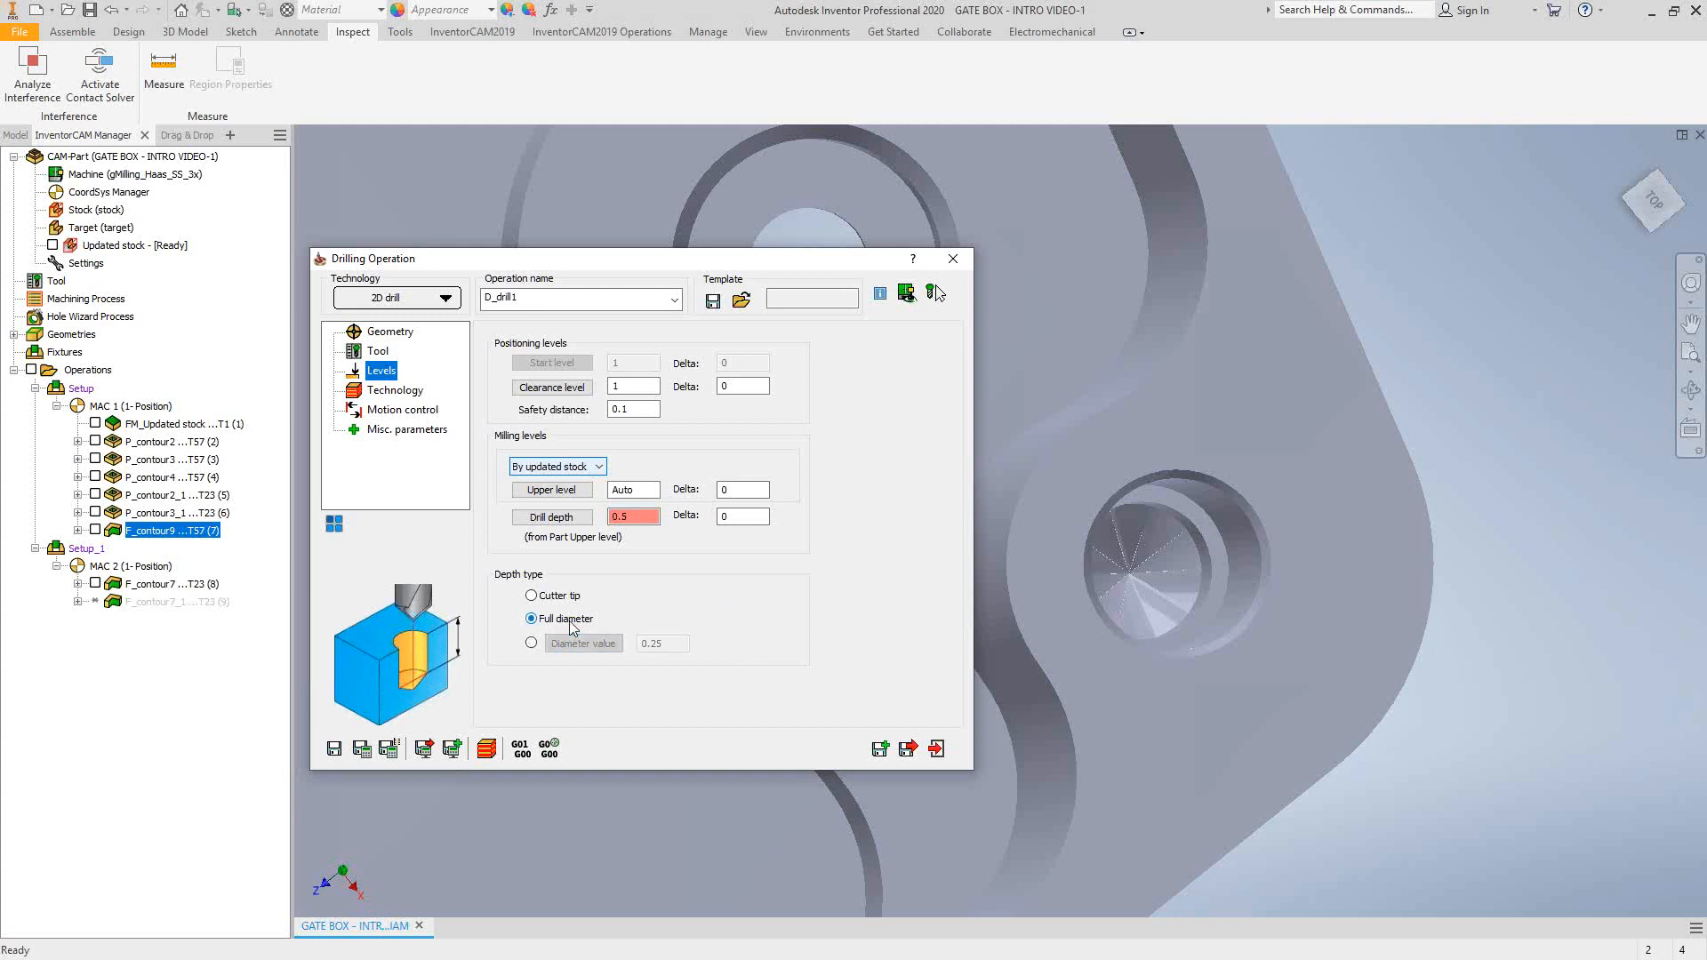
- Review the advanced linear and circular sorting patterns, and set the hole sorting to Default
left_click(392, 394)
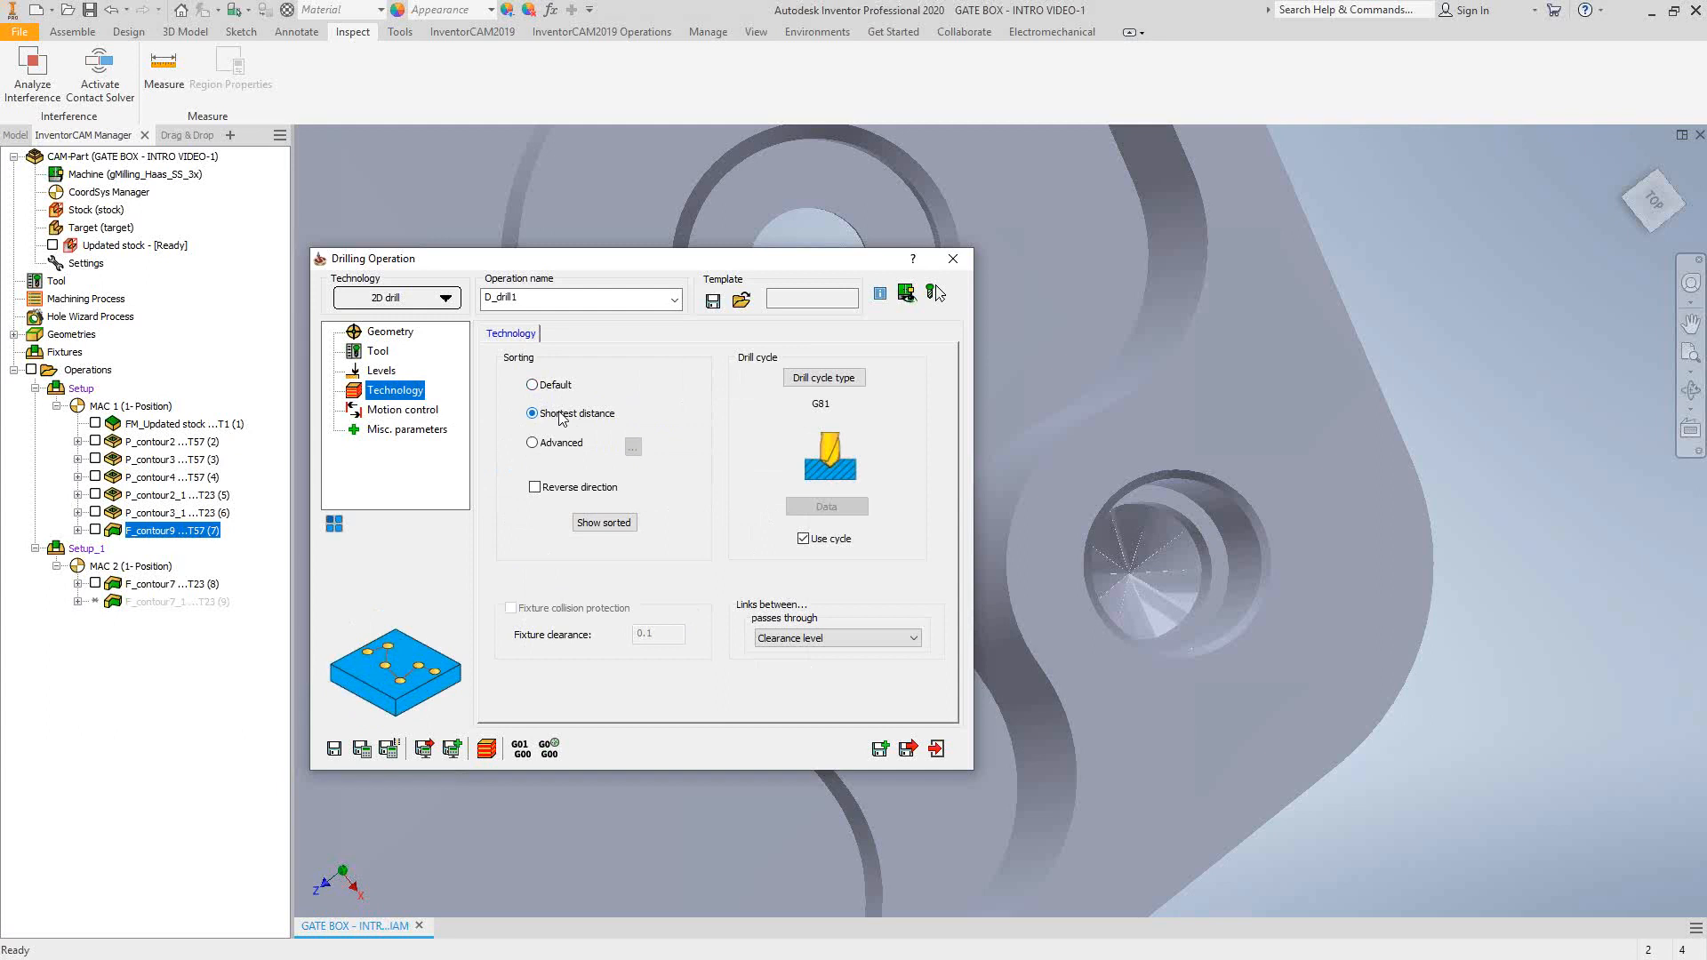
left_click(564, 444)
left_click(633, 448)
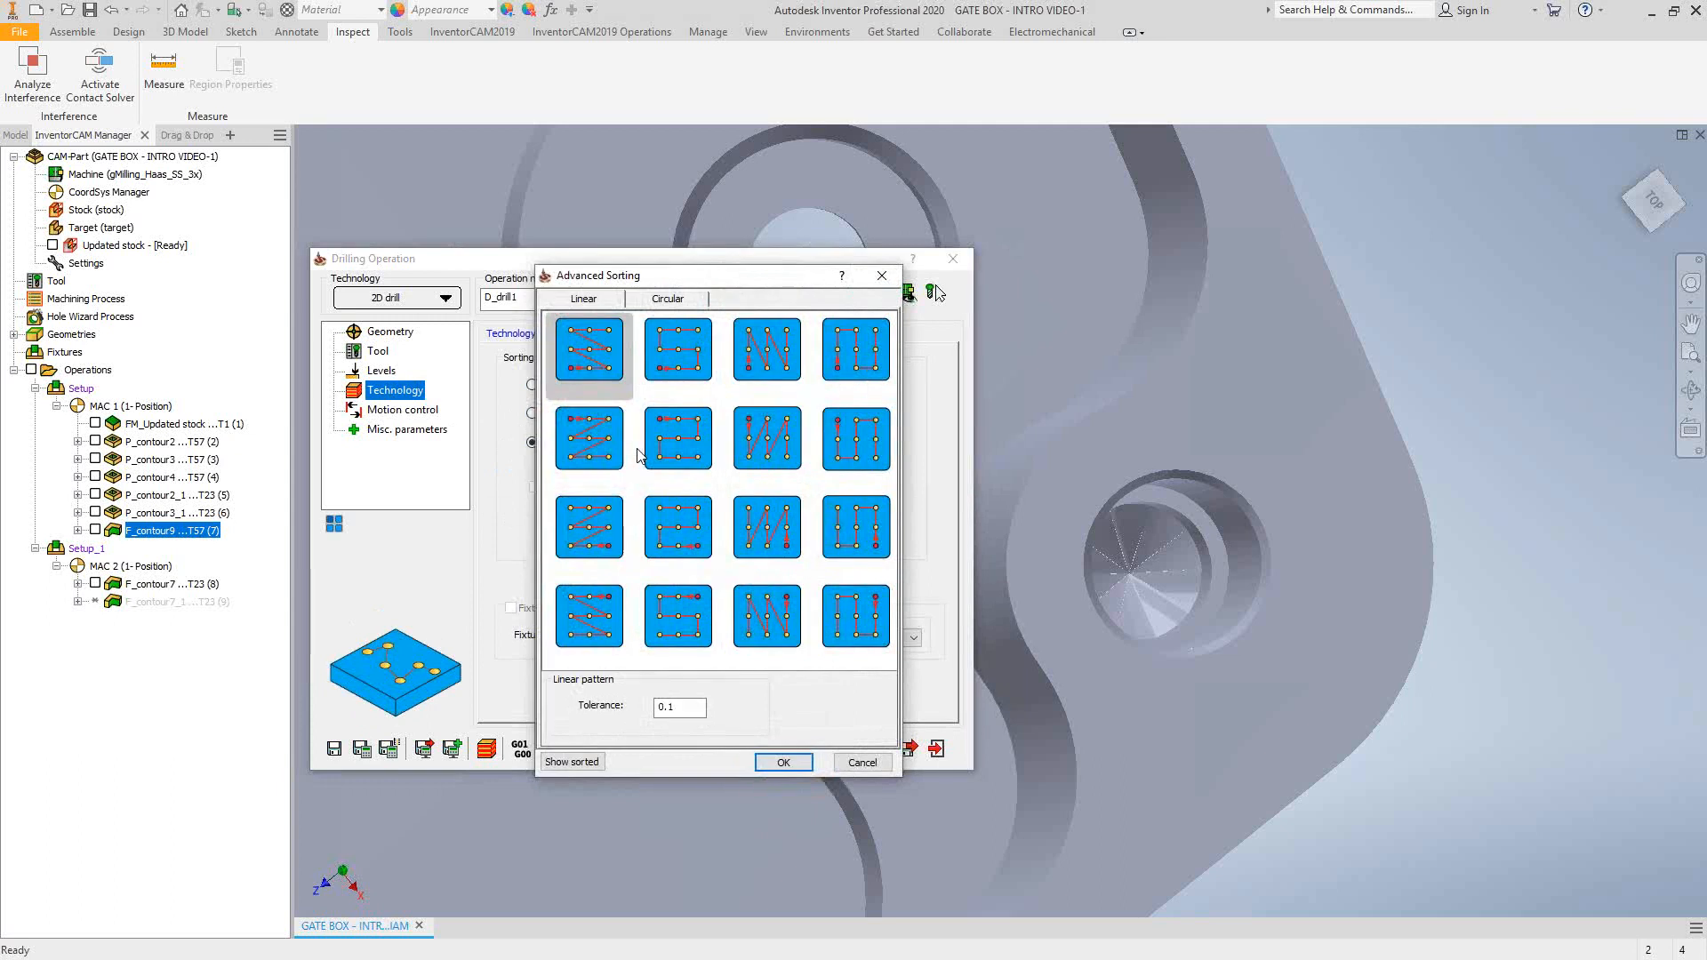
left_click(650, 301)
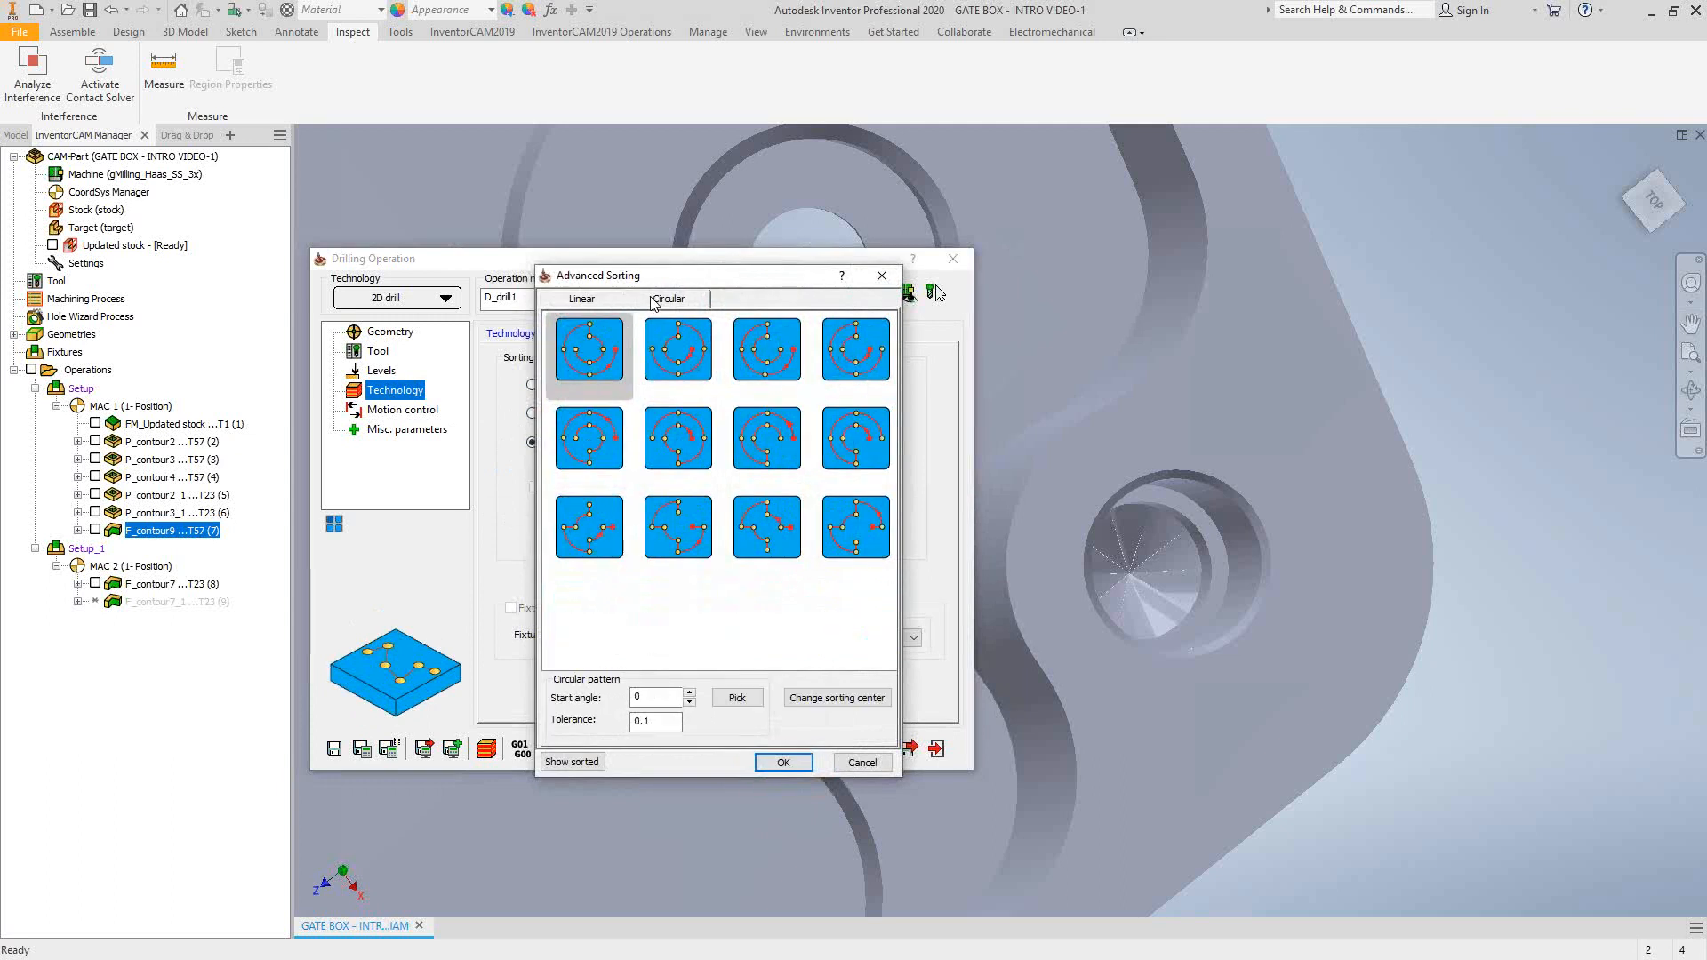
left_click(851, 763)
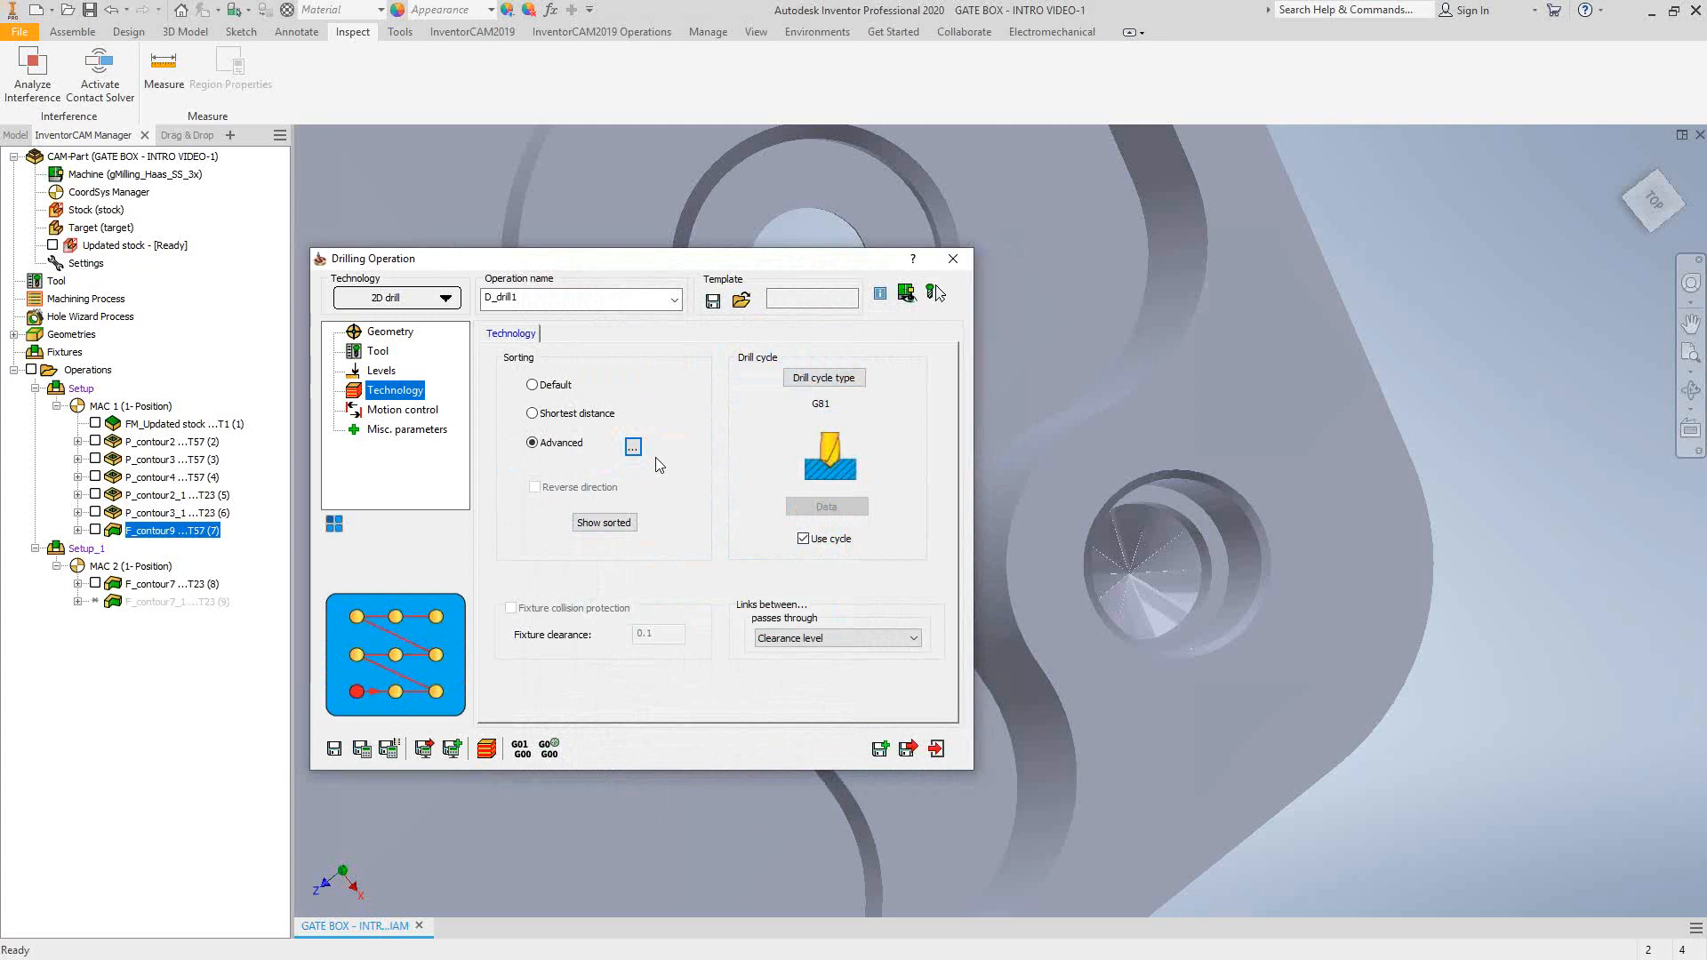
left_click(544, 387)
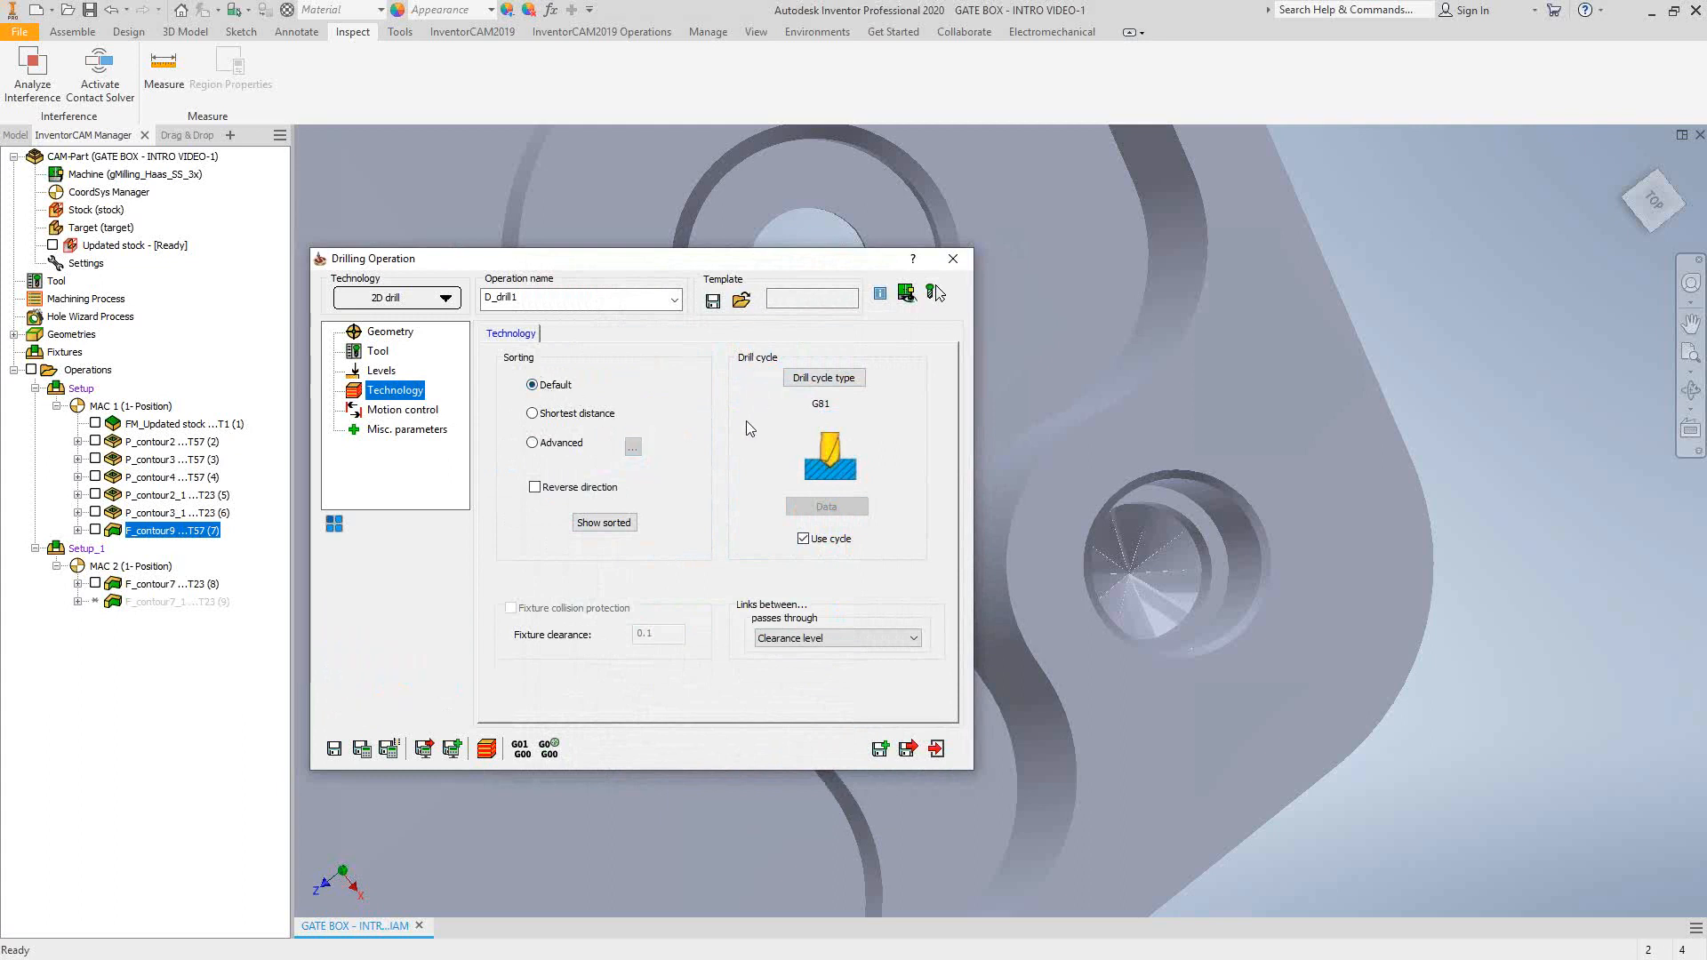
- Change the drill cycle type to G83, and review and accept its drill options
left_click(840, 381)
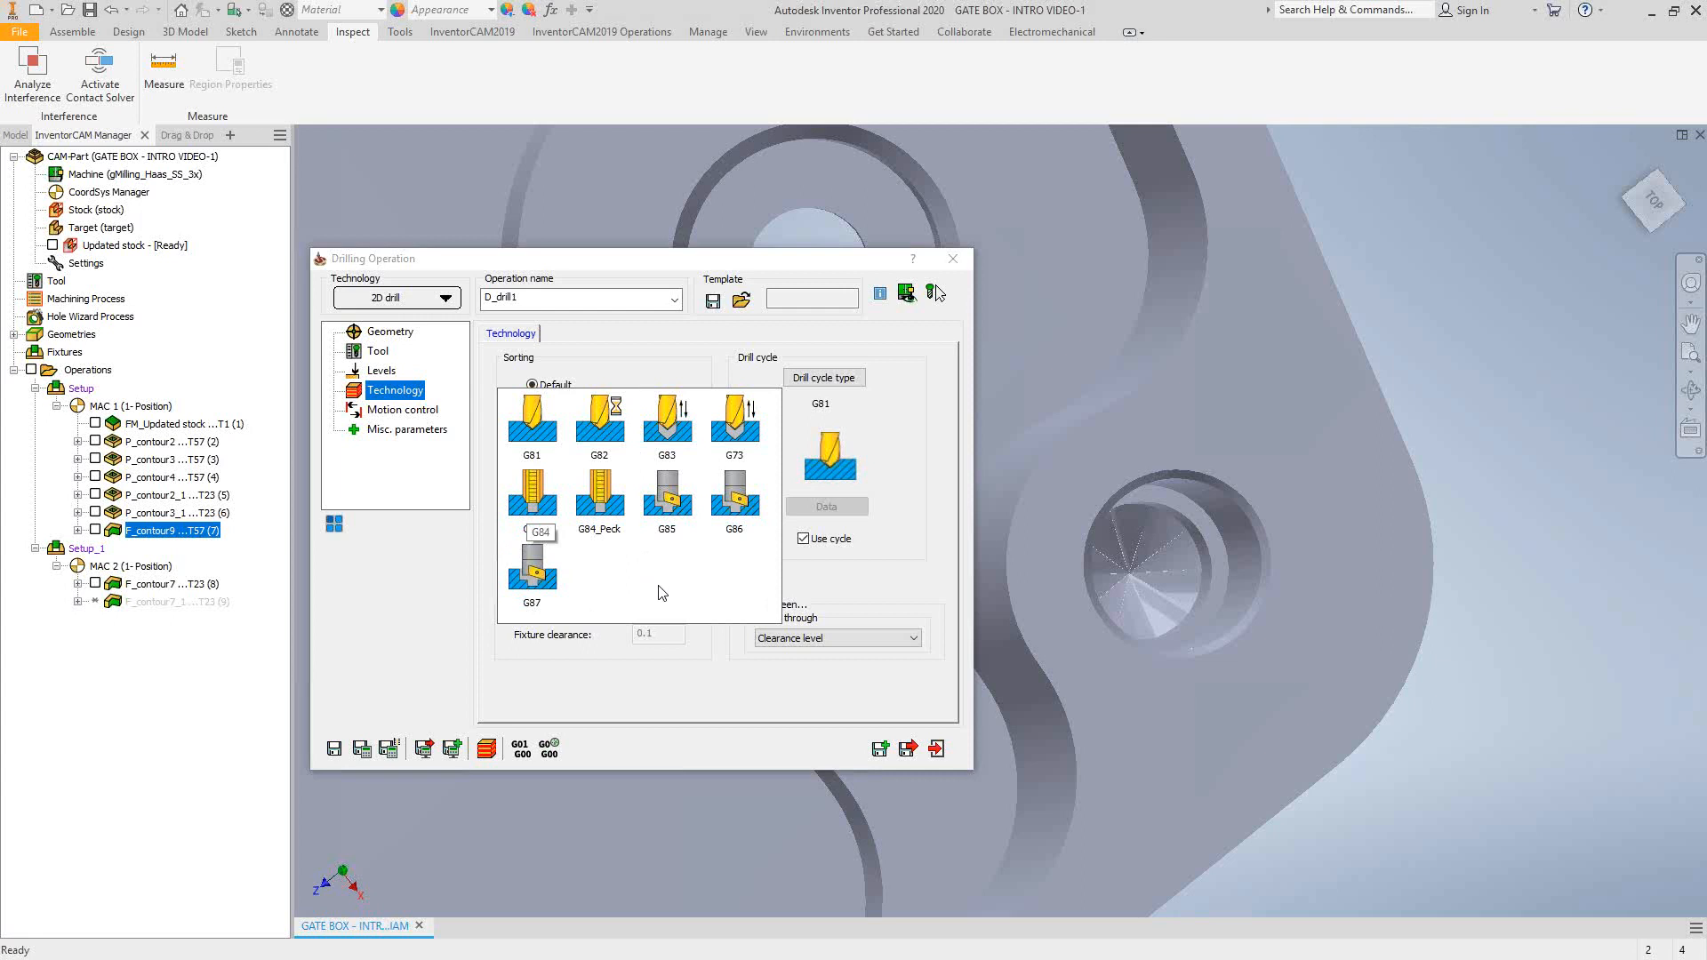
left_click(668, 418)
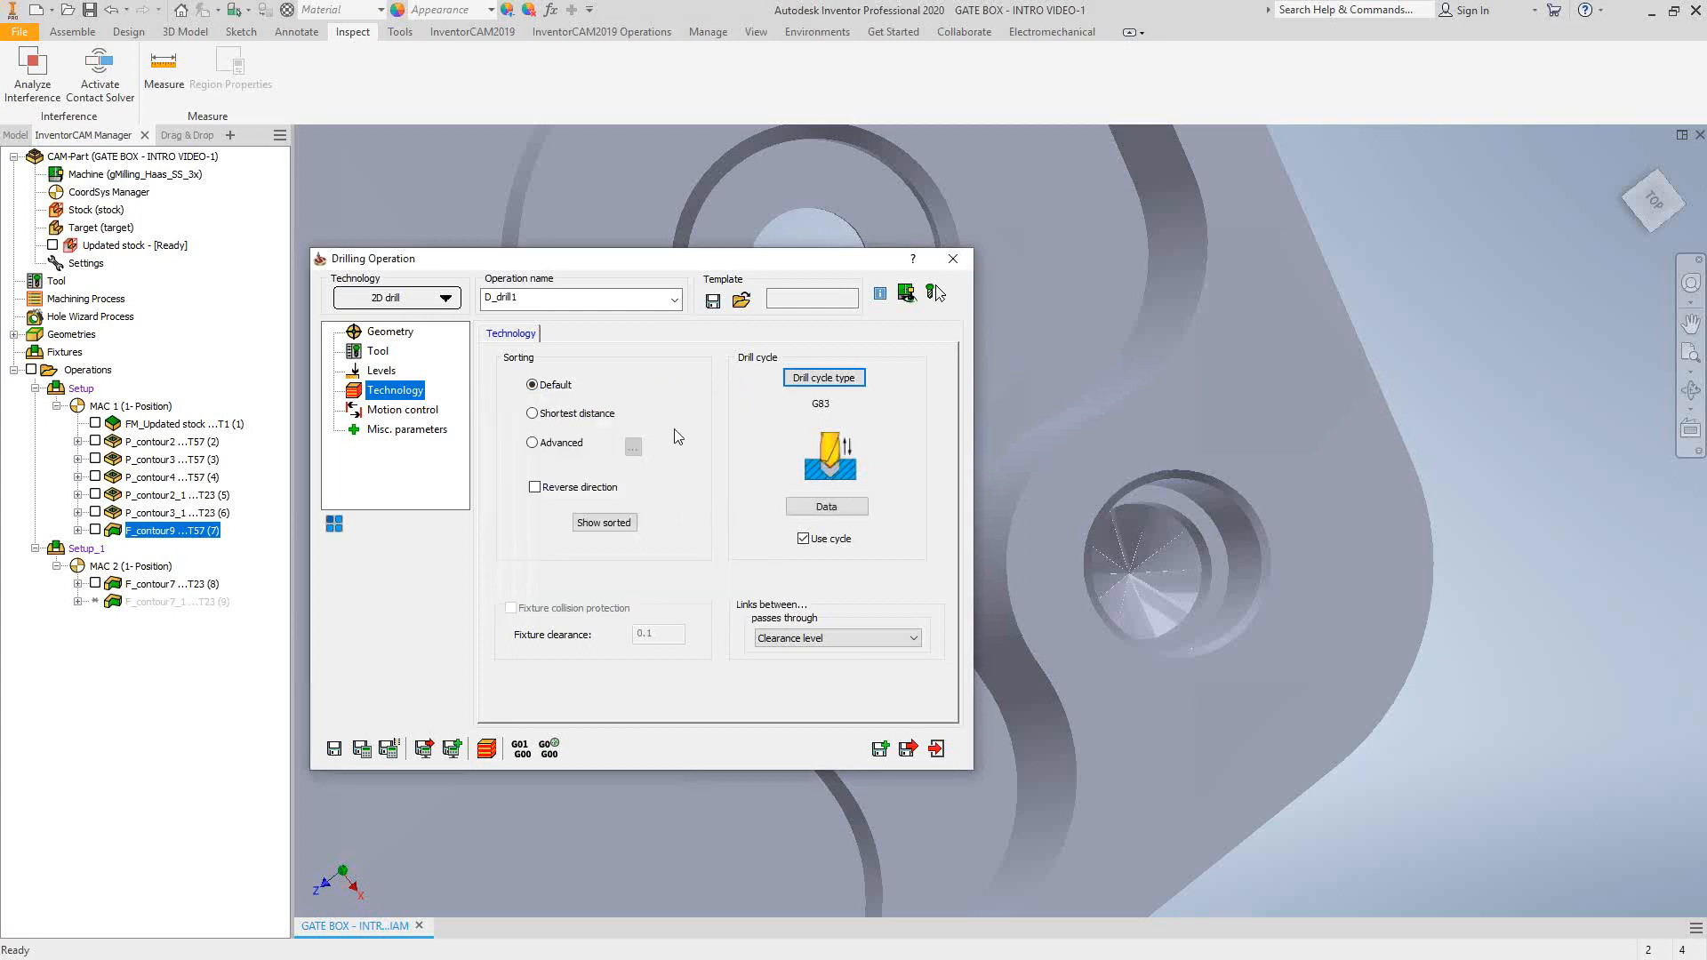
left_click(832, 508)
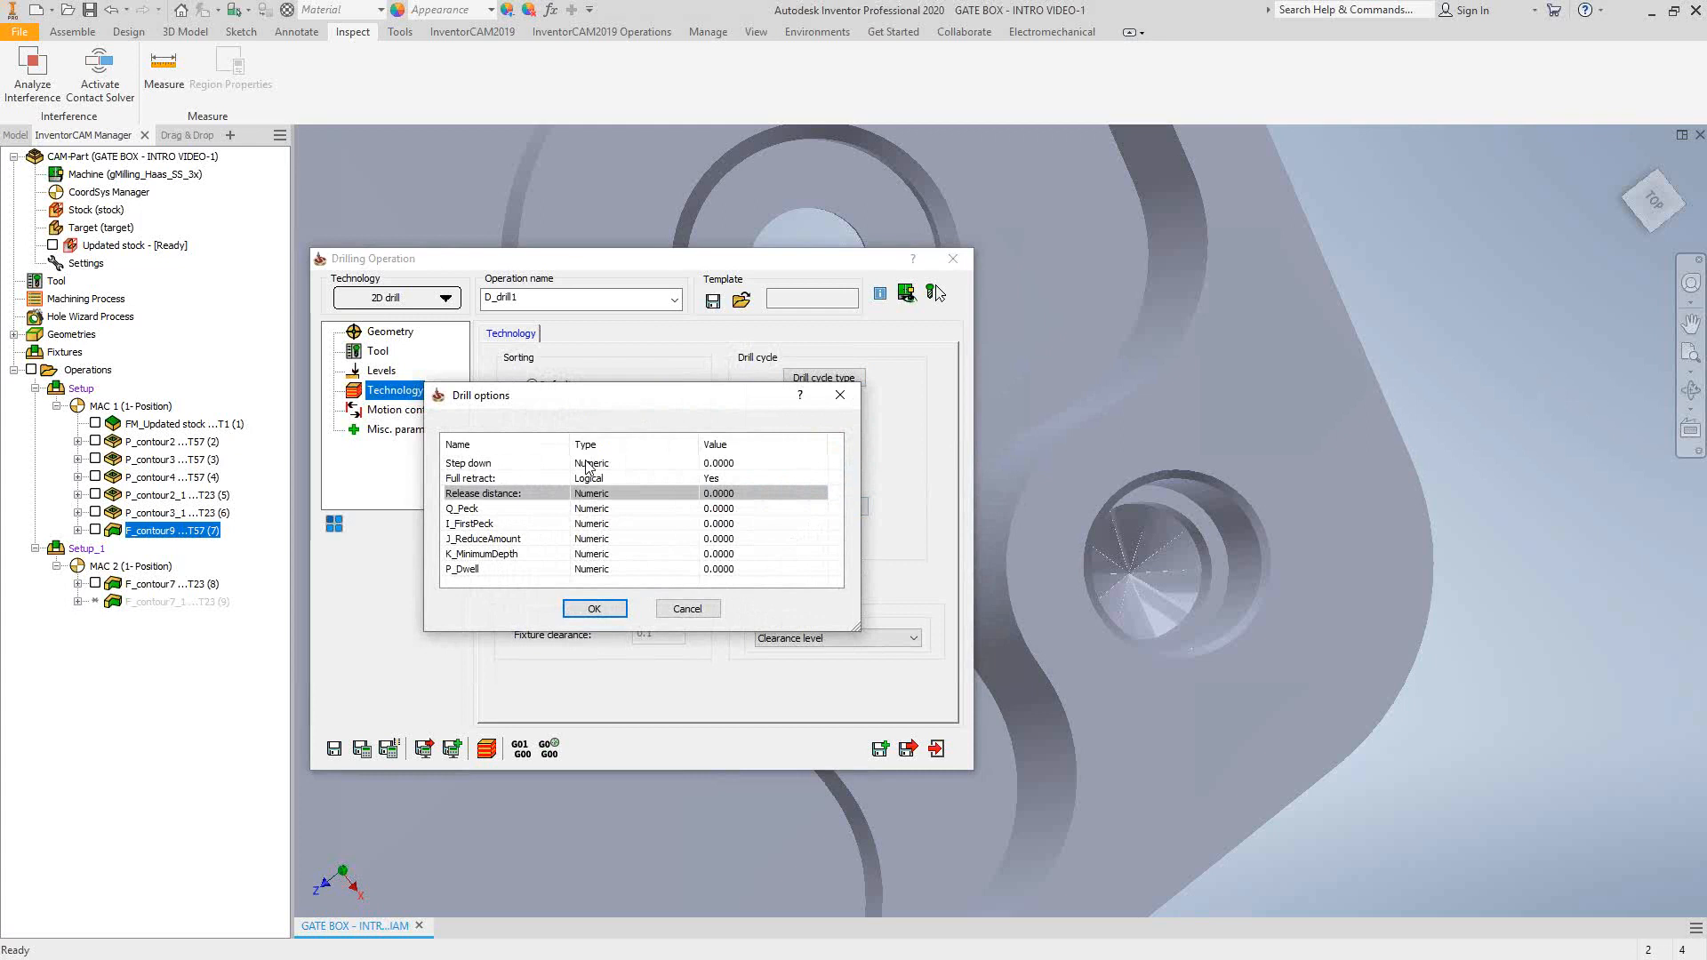
left_click(597, 609)
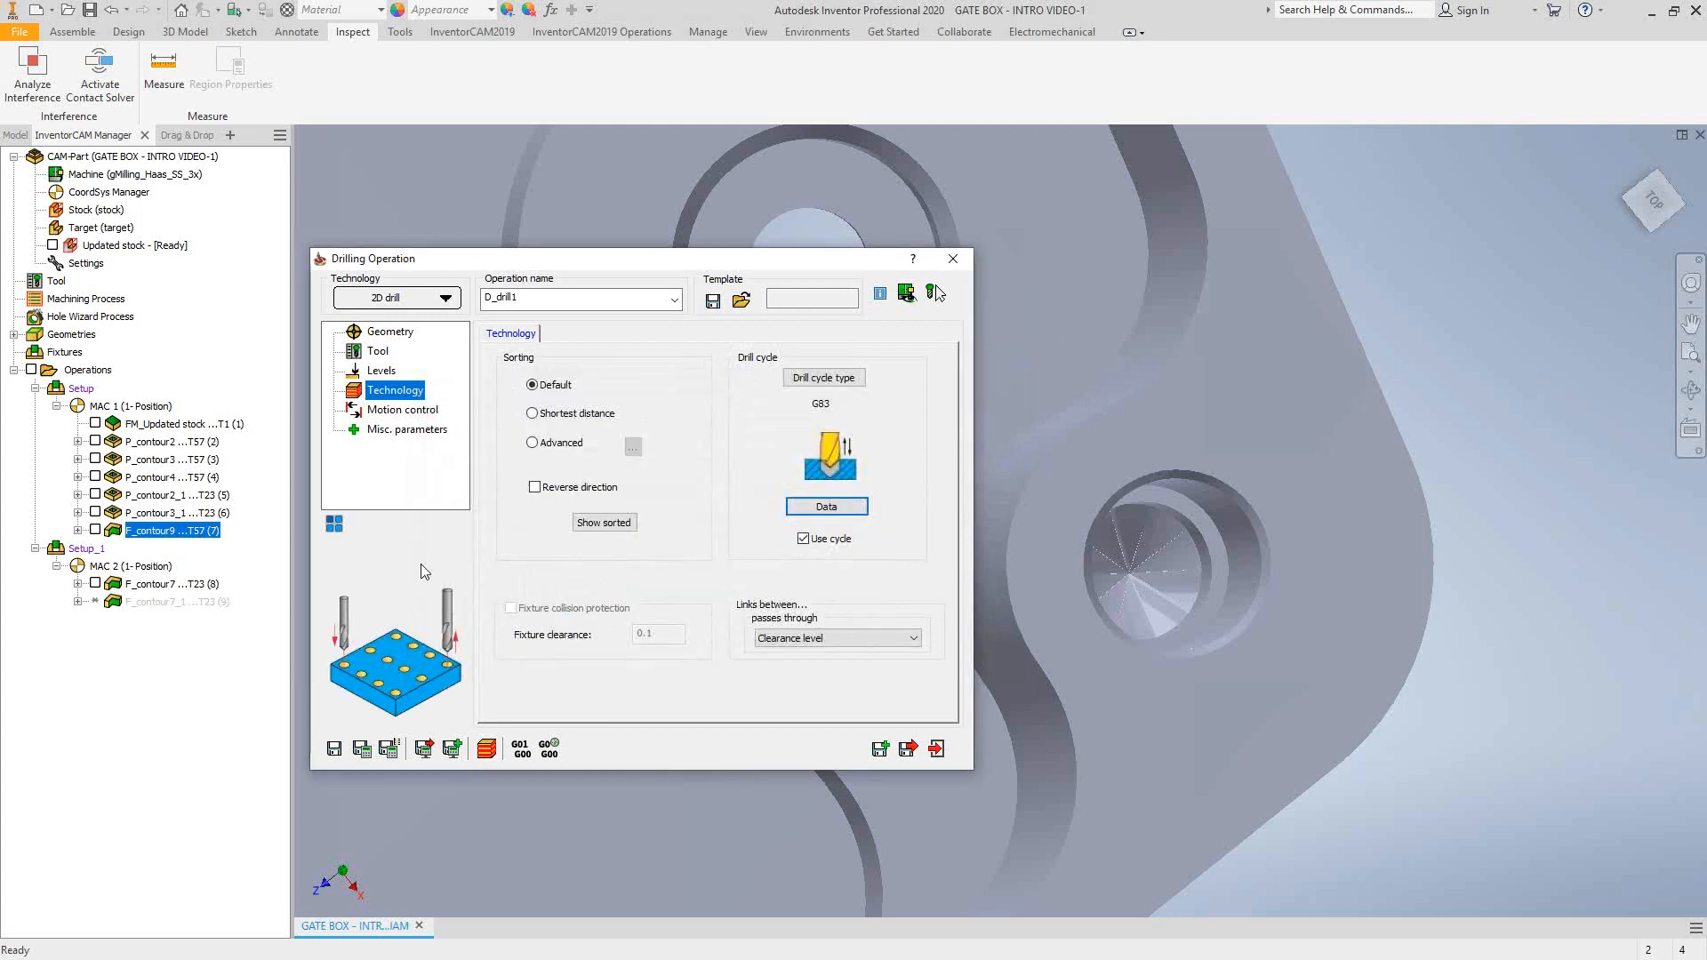
- Save and calculate the drilling operation, close its settings, and inspect the toolpath over the corner holes
left_click(361, 751)
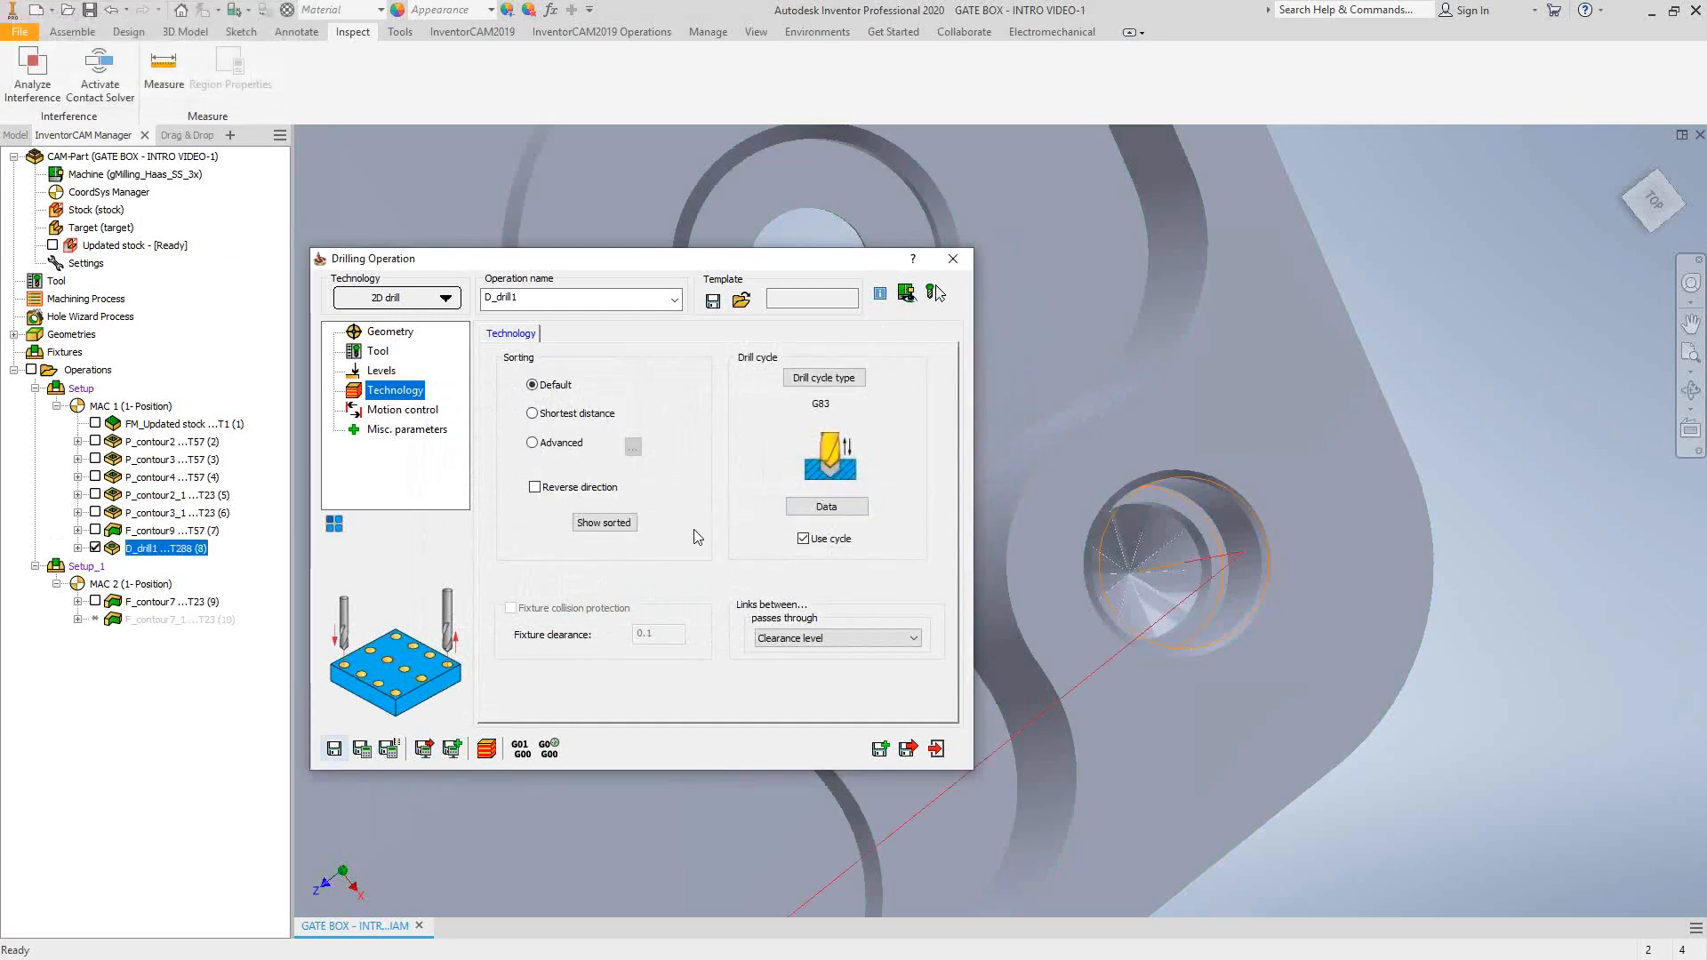
left_click(936, 748)
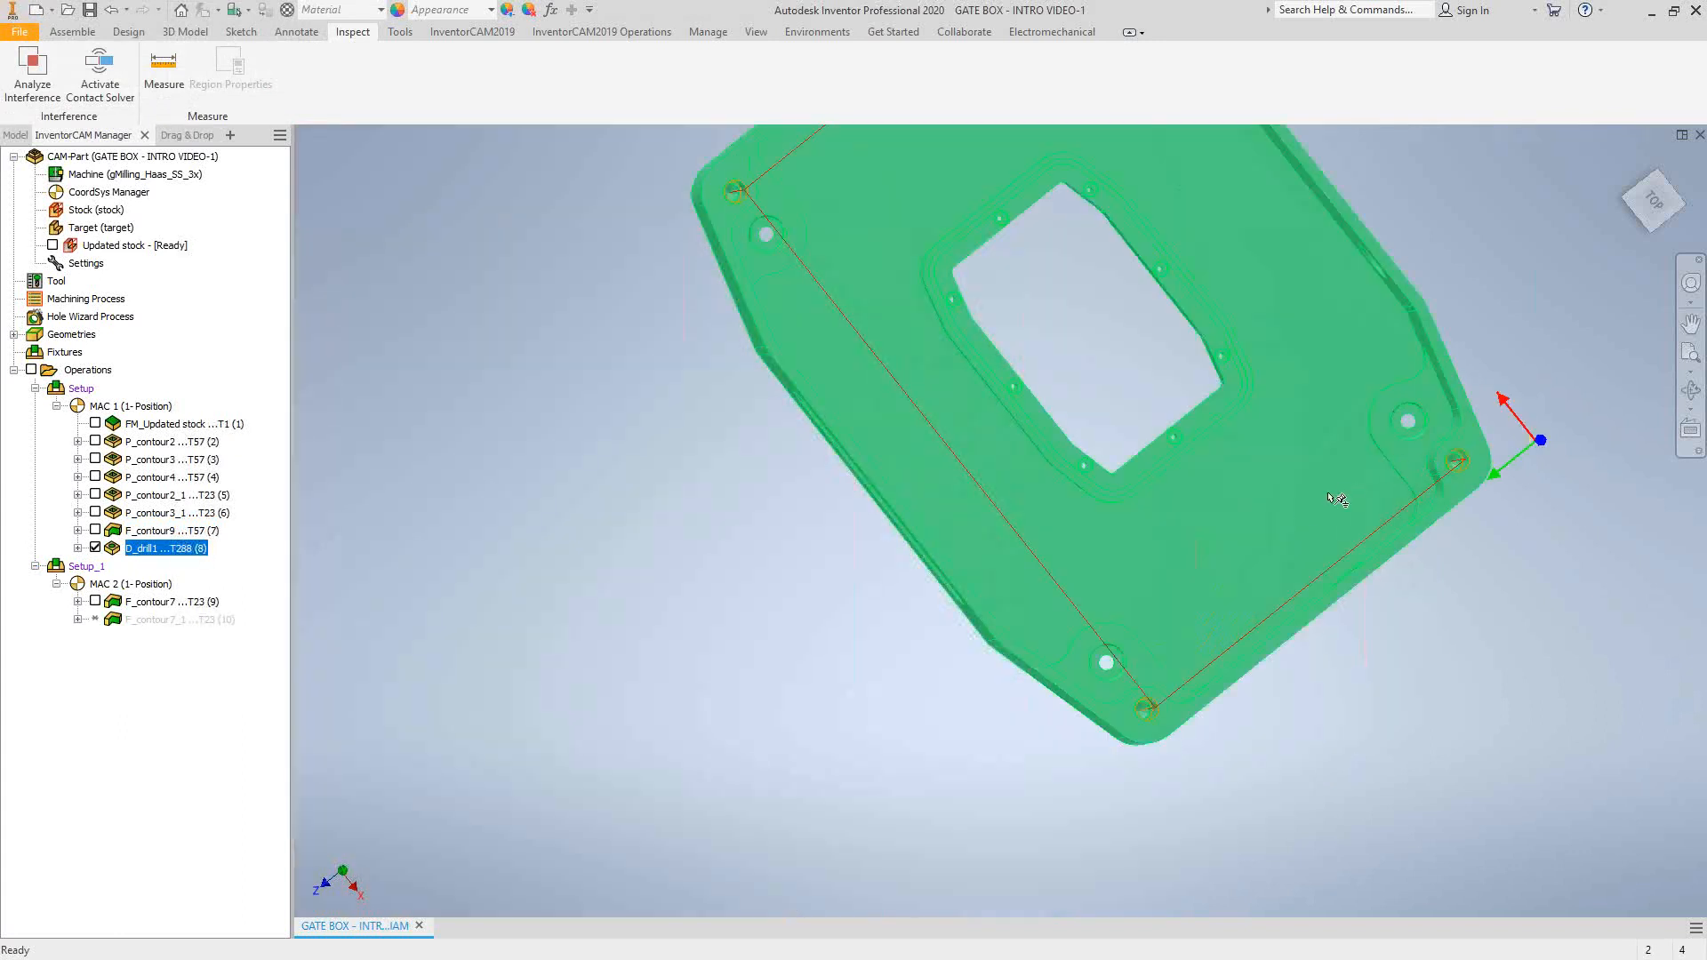
key("F4")
left_click_drag(1120, 464, 1081, 296)
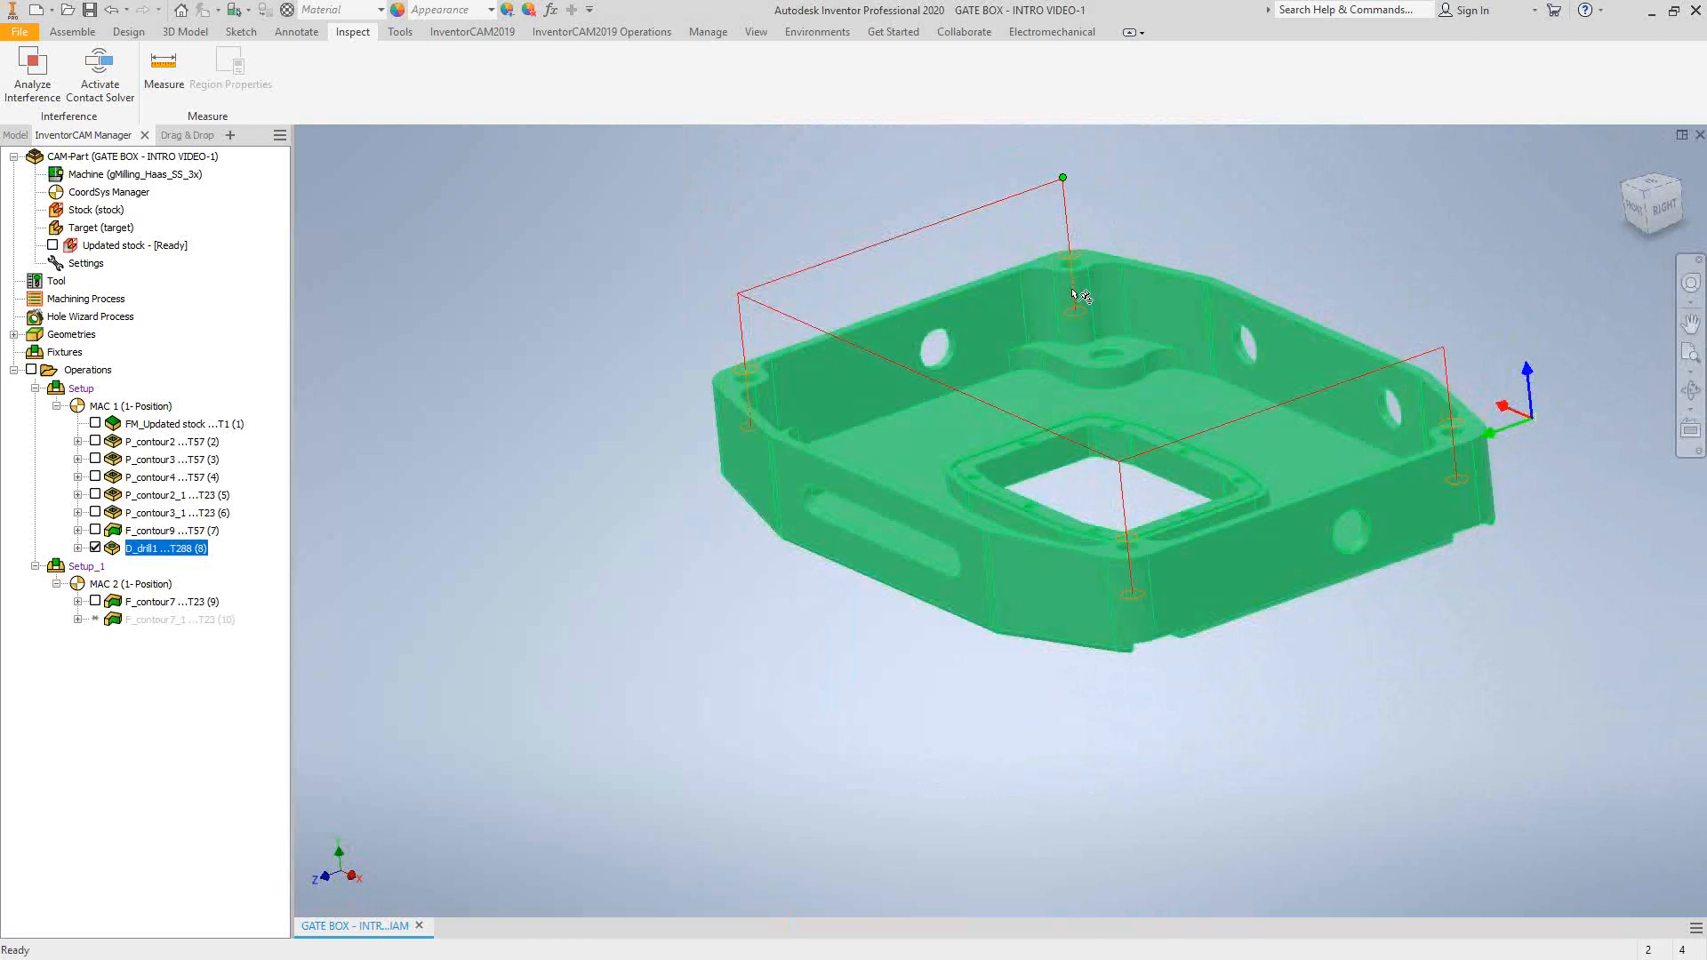